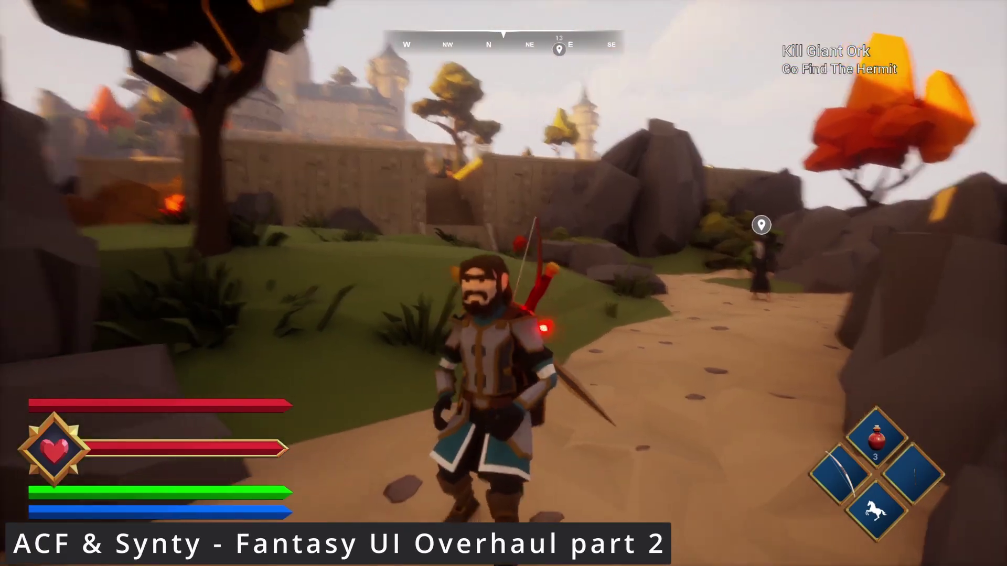
# Run the character around the castle courtyard to examine the in-game HUD, and end the play session.
pyautogui.press('w')
pyautogui.press('w')
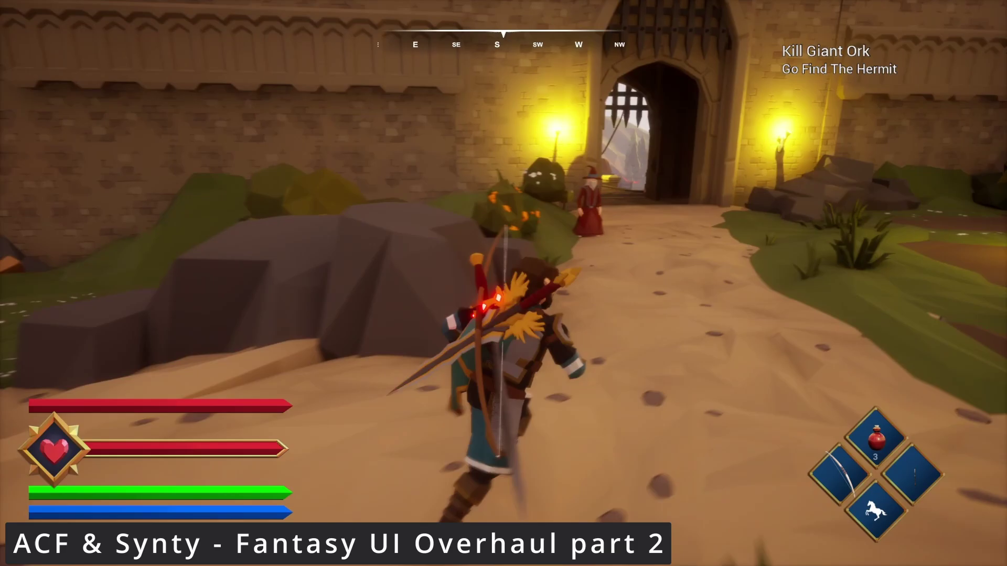
pyautogui.press('w')
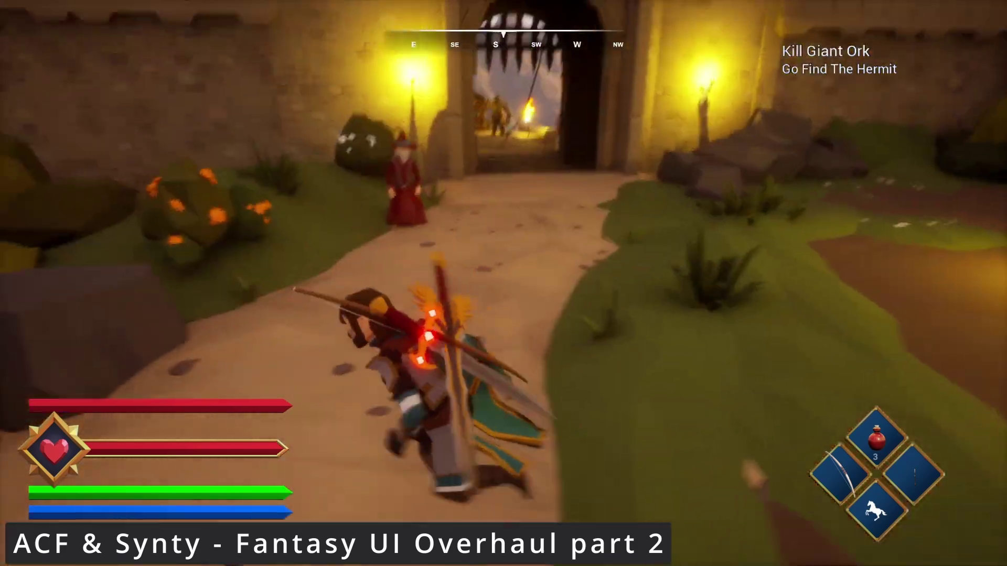
pyautogui.press('w')
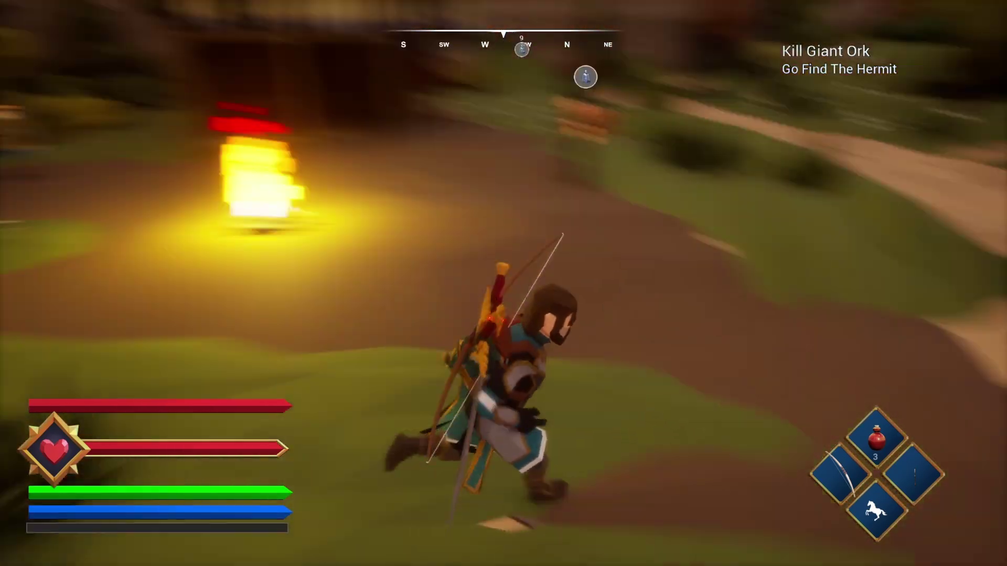
pyautogui.press('w')
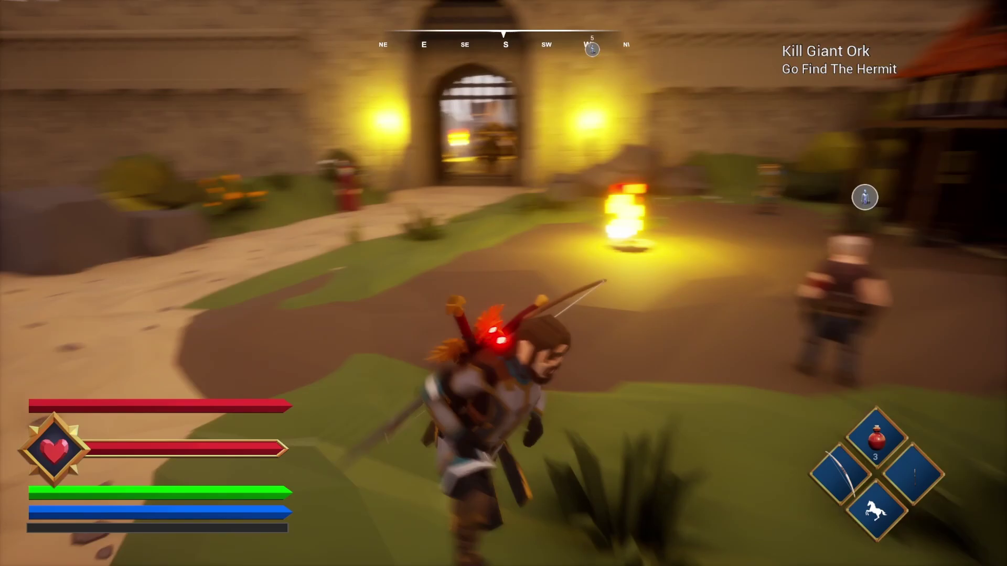
pyautogui.press('w')
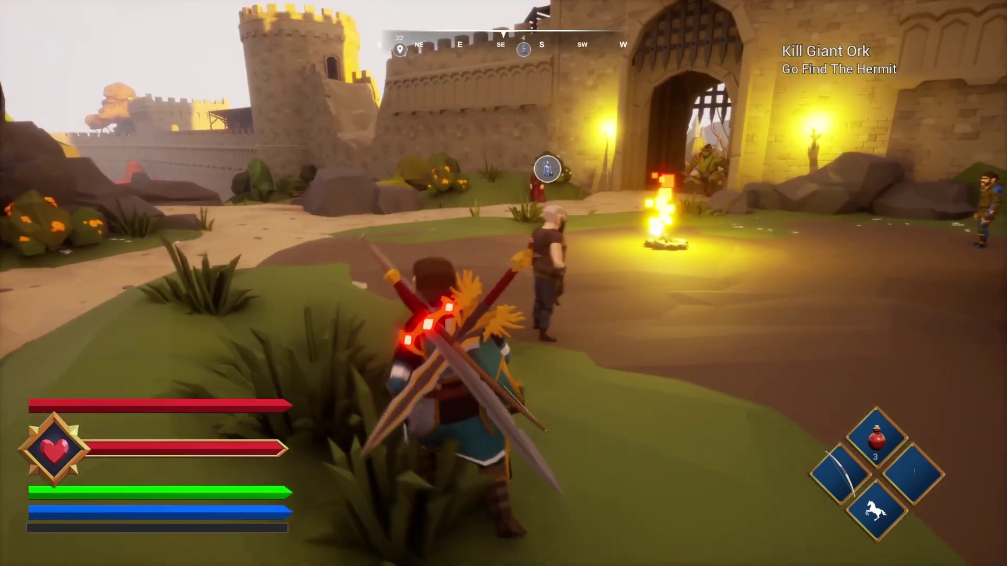
pyautogui.press('Escape')
pyautogui.press('Escape')
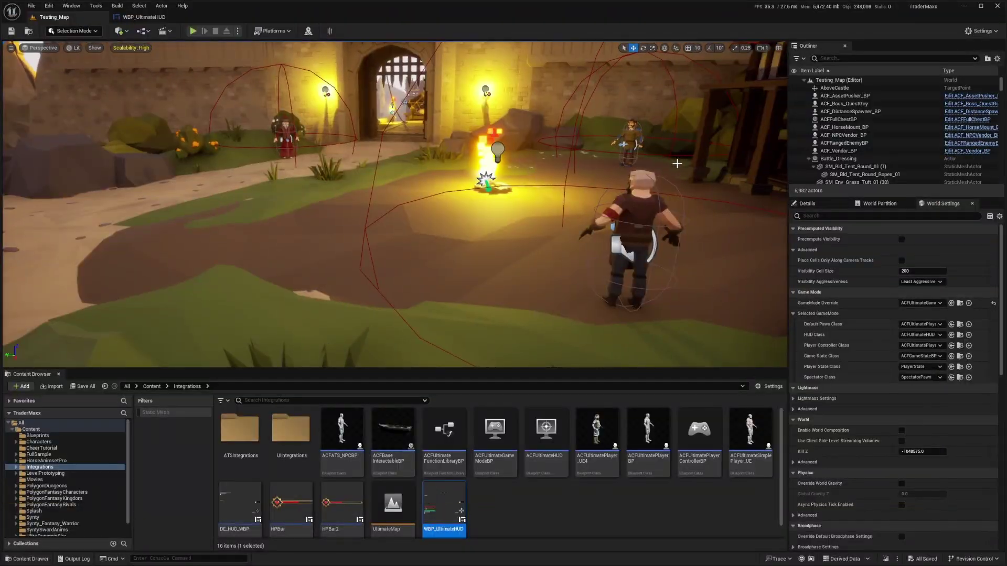
# Open the WBP_UltimateHUD widget and delete the old HealthBar from its Vertical Box.
pyautogui.click(140, 16)
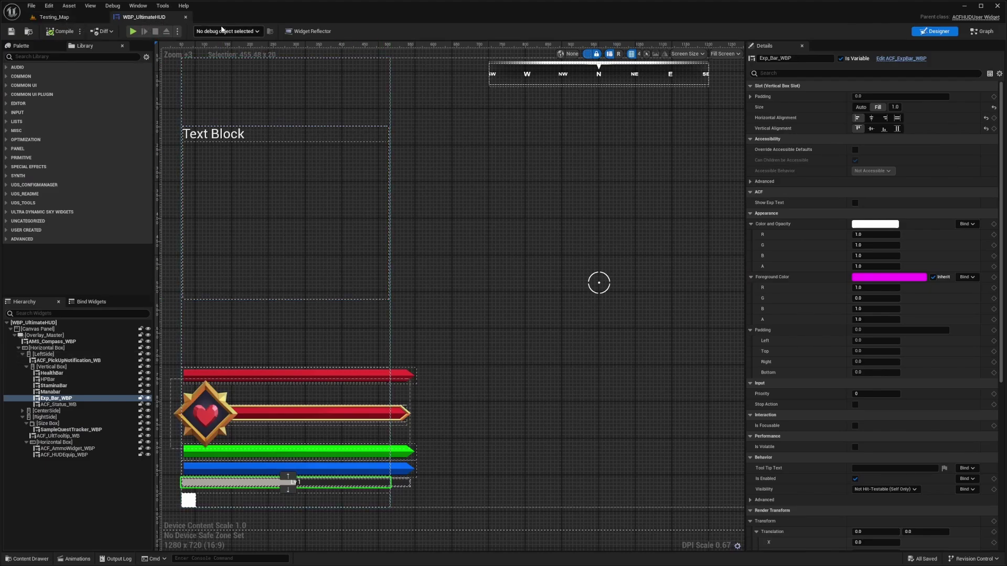
pyautogui.click(319, 386)
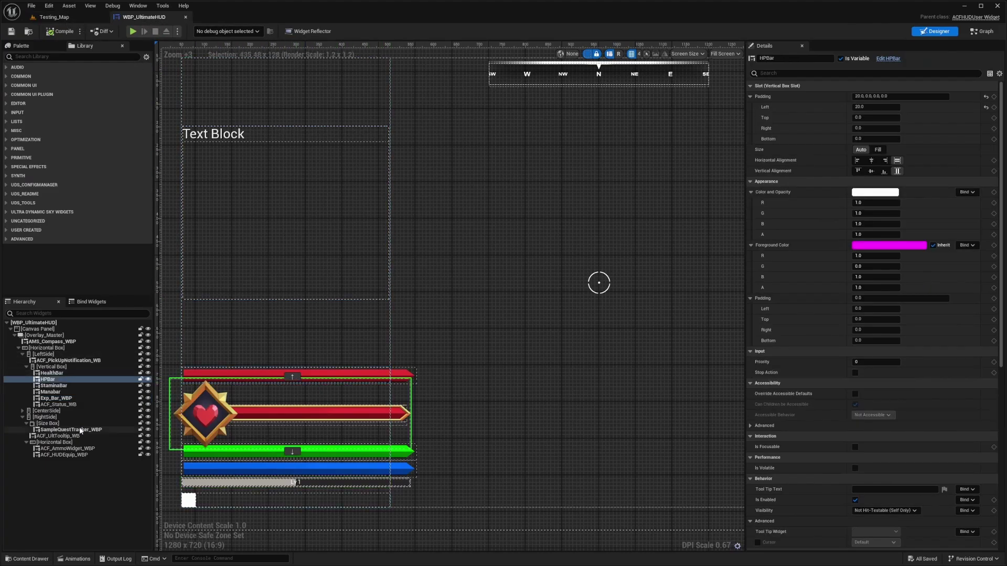
pyautogui.click(52, 366)
pyautogui.click(54, 374)
pyautogui.press('Delete')
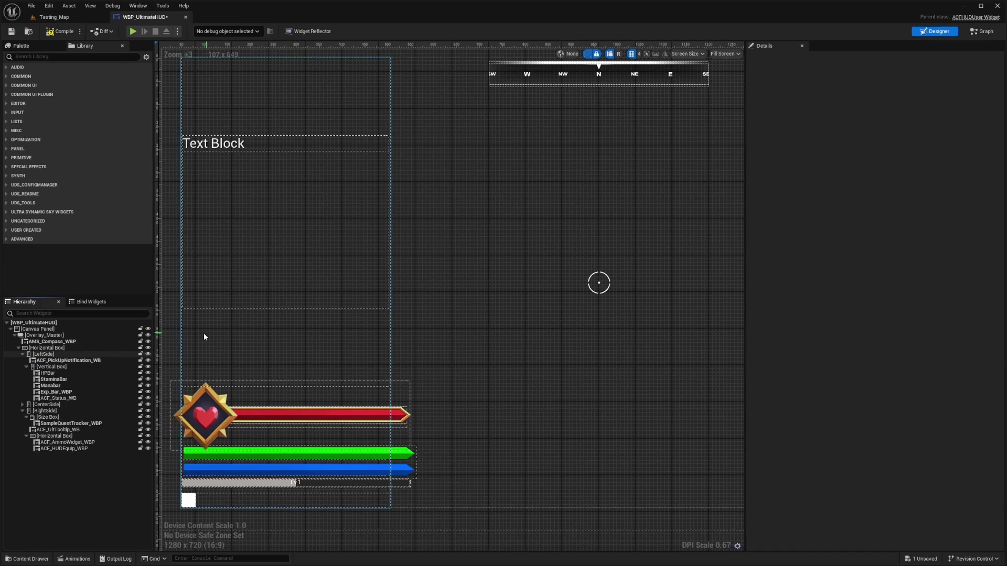
# Check the StaminaBar and Manabar widgets and open the Stat_Bar_WBP blueprint they use.
pyautogui.scroll(3, 280, 373)
pyautogui.click(325, 362)
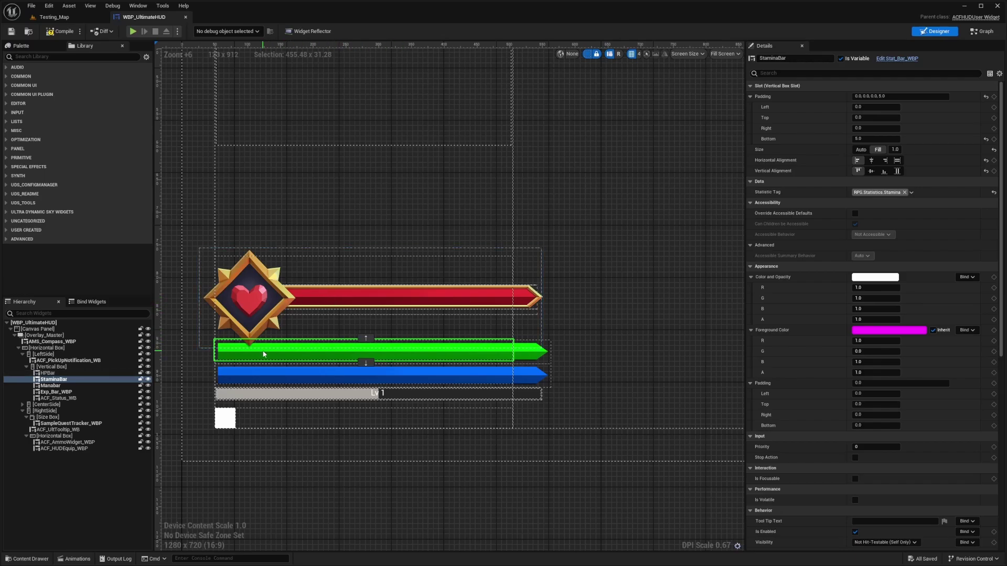
pyautogui.click(258, 375)
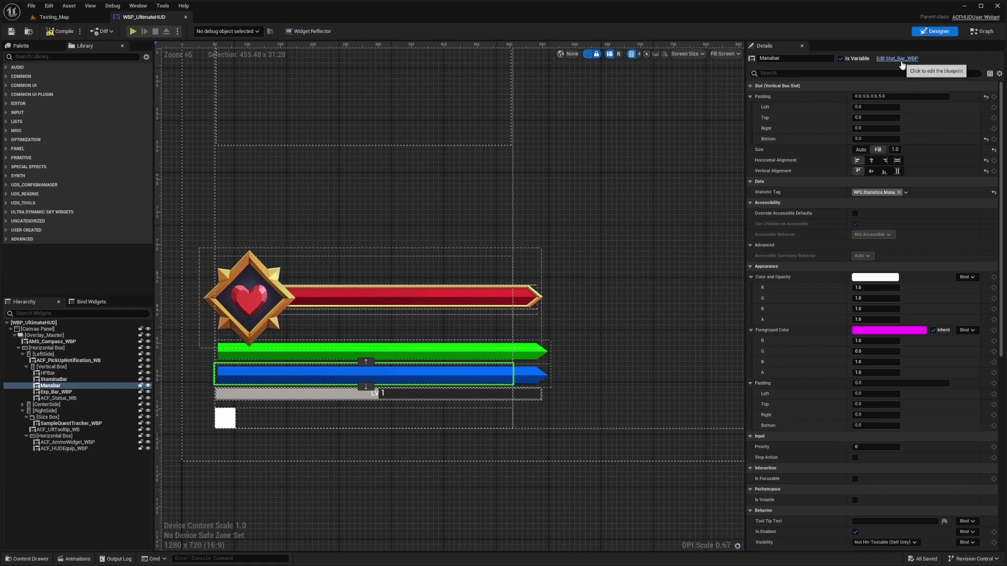
pyautogui.click(330, 349)
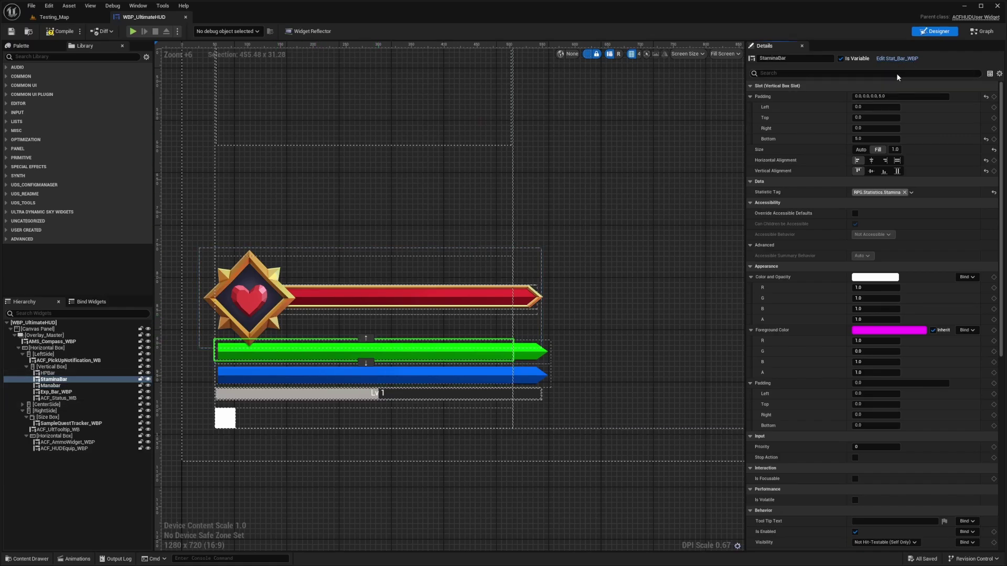
pyautogui.click(897, 58)
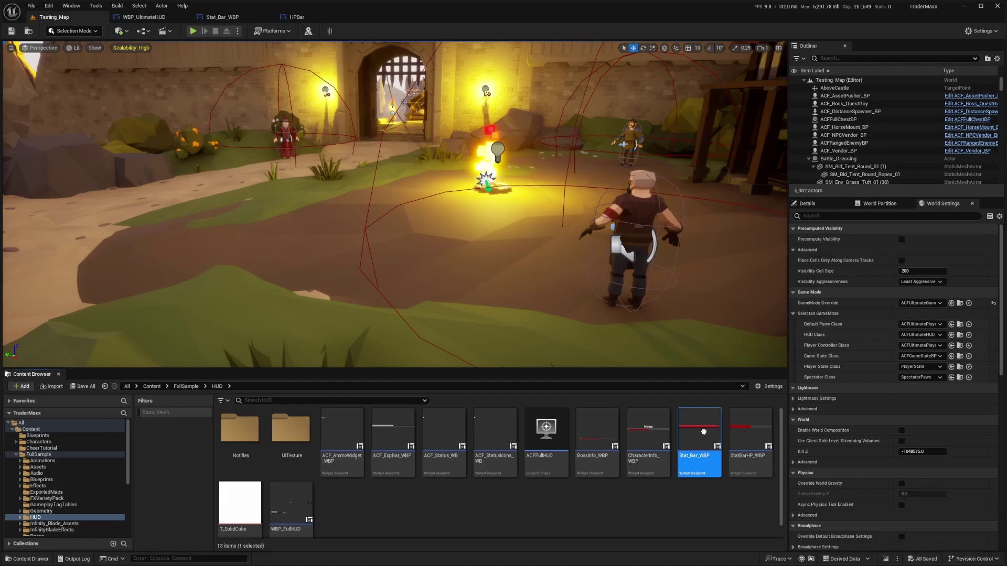
# Duplicate the Stat_Bar_WBP widget in the HUD folder as ResourceBar and open the copy.
pyautogui.hotkey('ctrl', 'd')
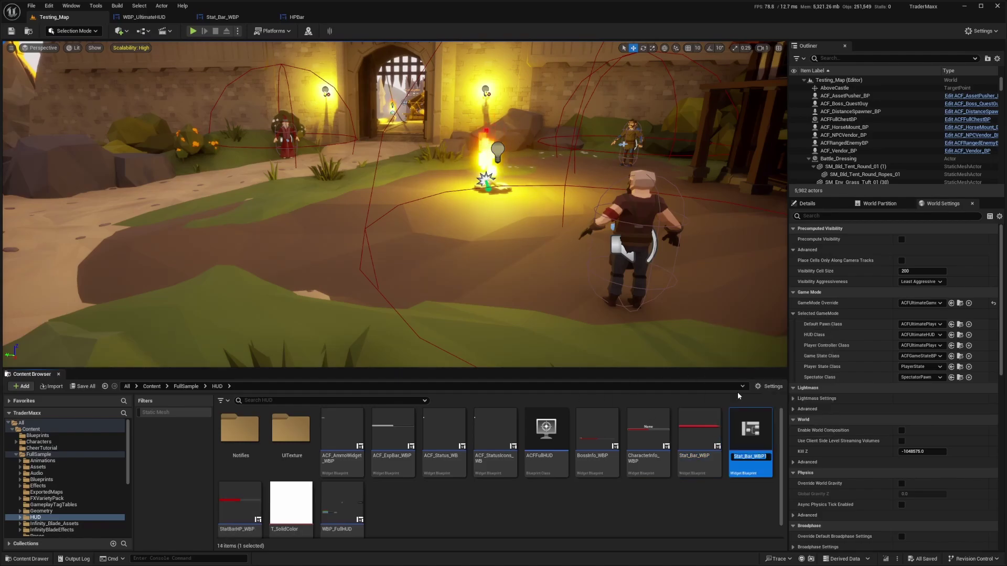
pyautogui.write('ResourceB')
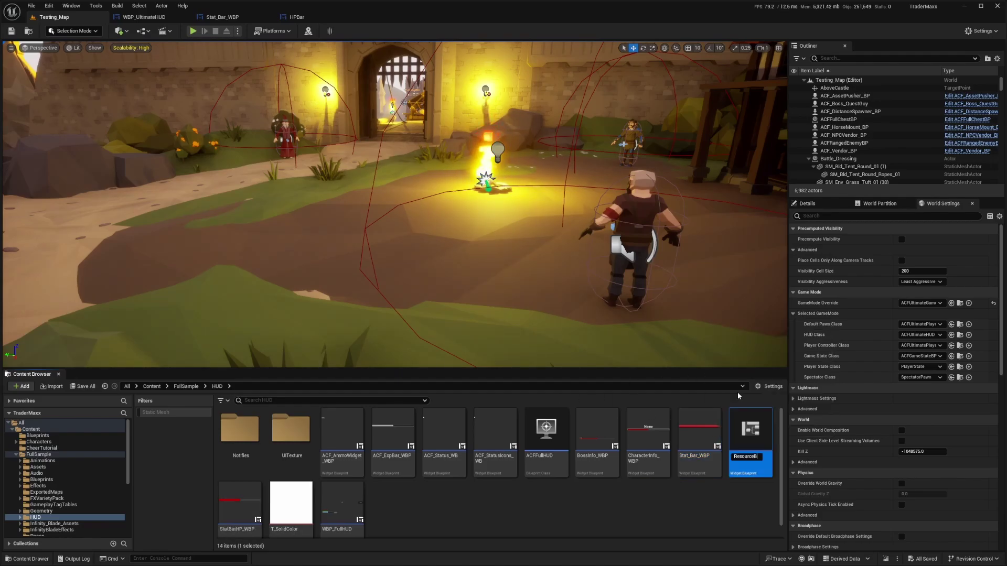
pyautogui.write('ar')
pyautogui.press('Return')
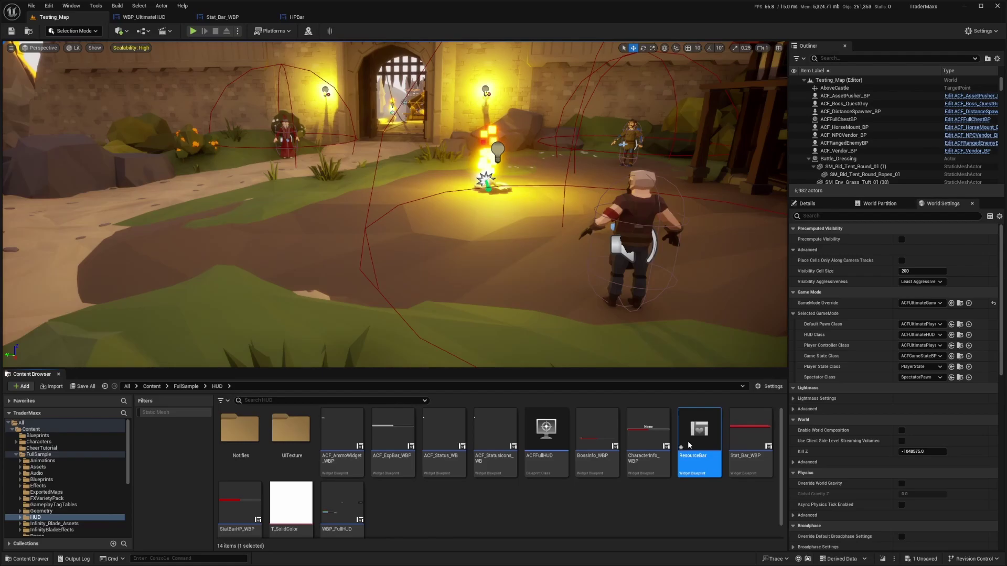
pyautogui.press('Return')
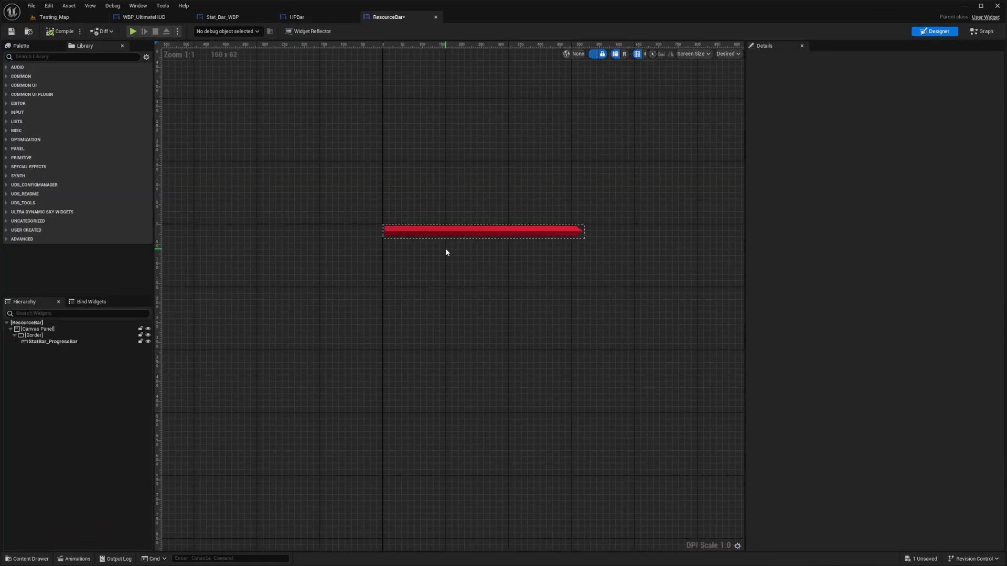
# Compare the plain bar in ResourceBar with the gold pointed frame in the HPBar widget.
pyautogui.scroll(3, 452, 228)
pyautogui.click(395, 244)
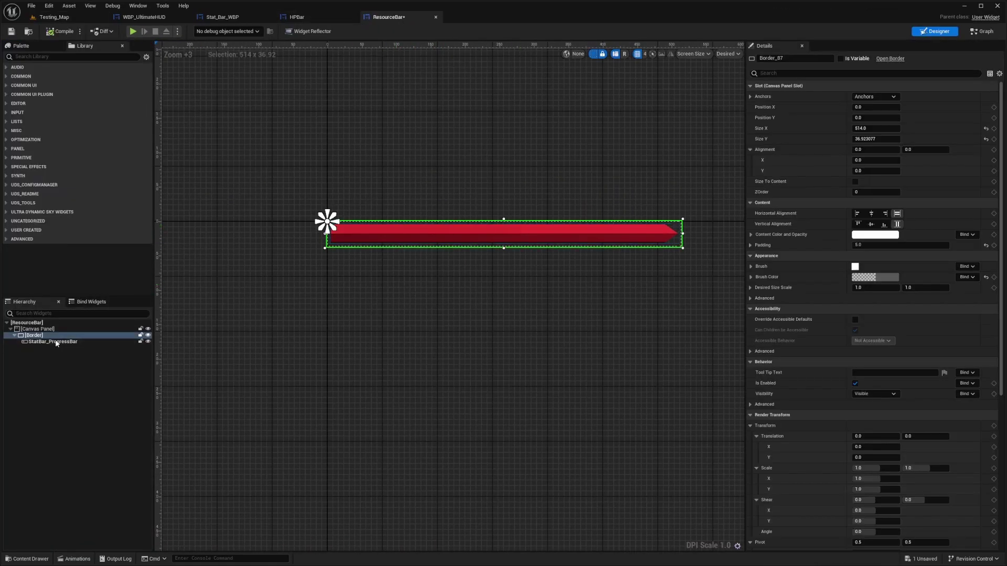
pyautogui.click(297, 17)
pyautogui.scroll(4, 576, 273)
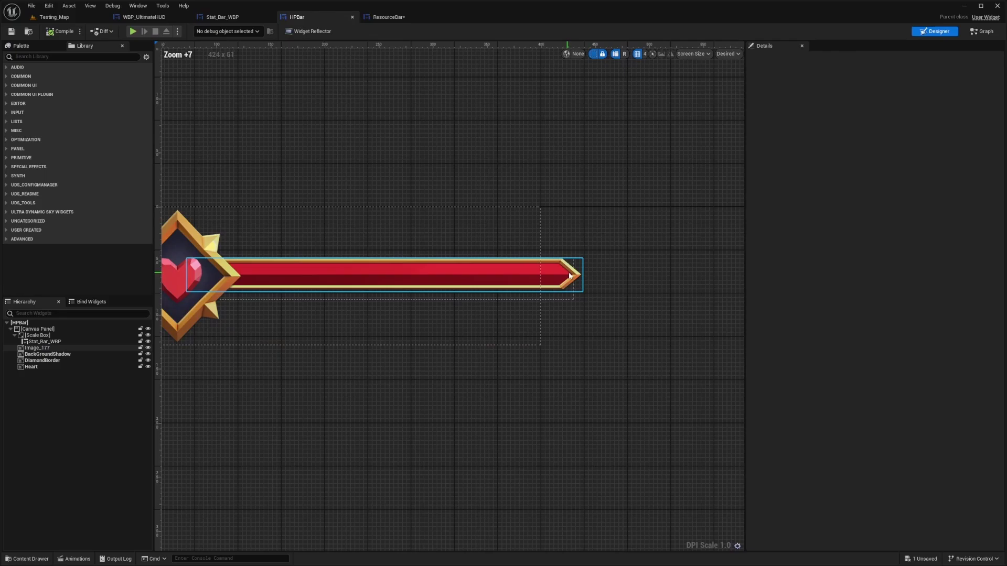
pyautogui.click(401, 18)
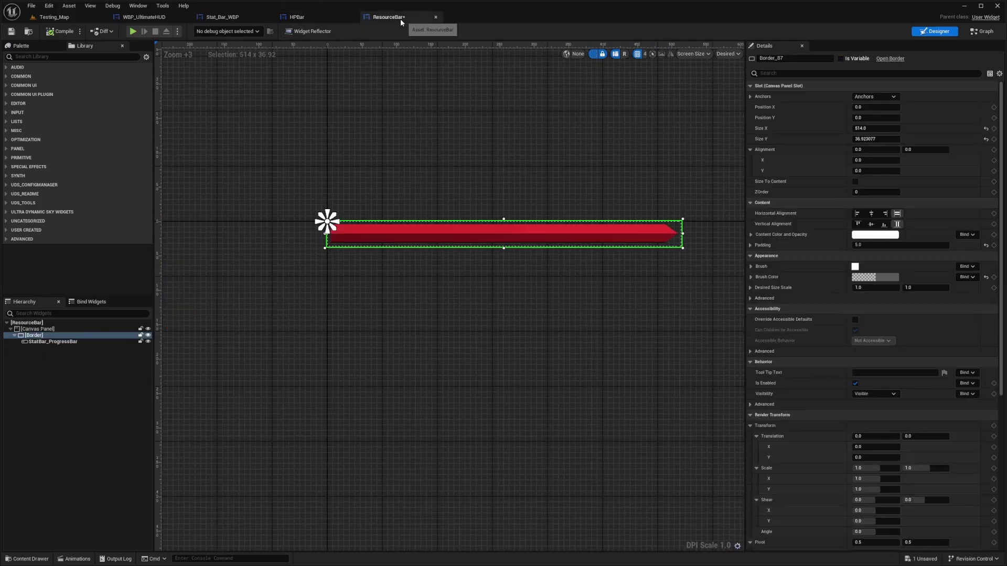
# Switch to Photoshop and place HPBar.png from the FantasyWarrior folder in the blank document.
pyautogui.click(432, 194)
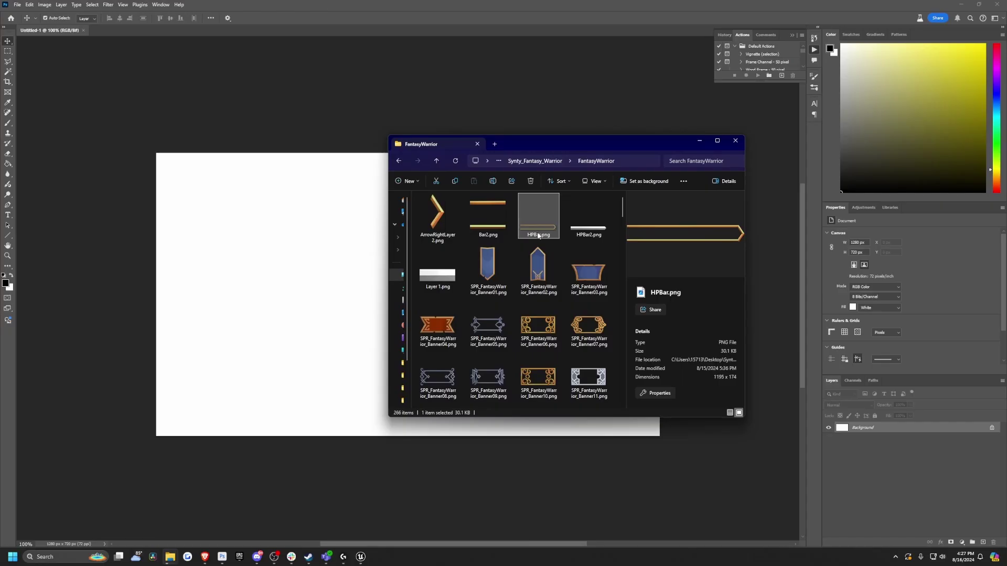
pyautogui.moveTo(539, 234); pyautogui.dragTo(304, 249)
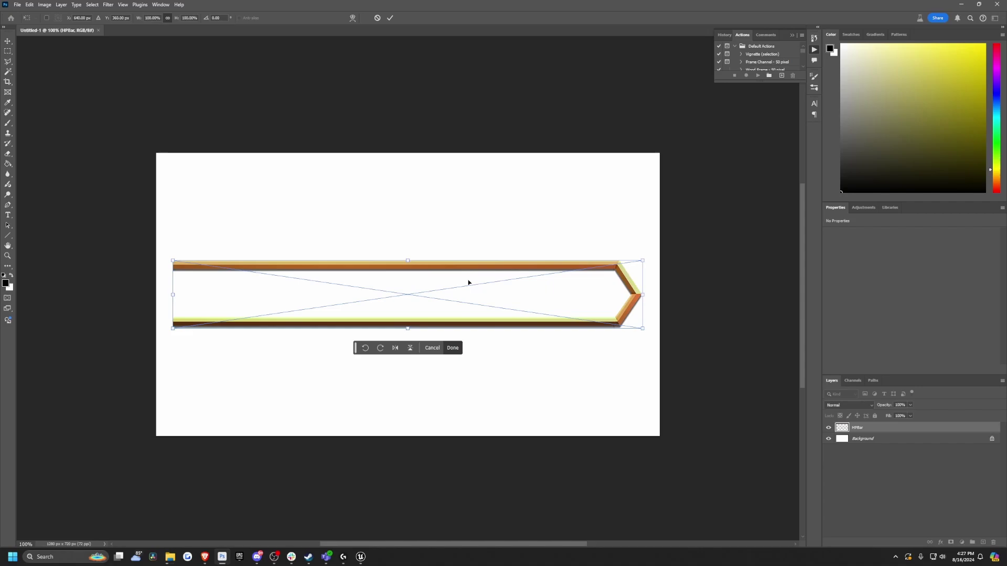
pyautogui.press('Return')
# Place ArrowRightLayer 2.png at the open end of the HPBar frame as its left tip and inspect the joint up close.
pyautogui.hotkey('alt', 'Tab')
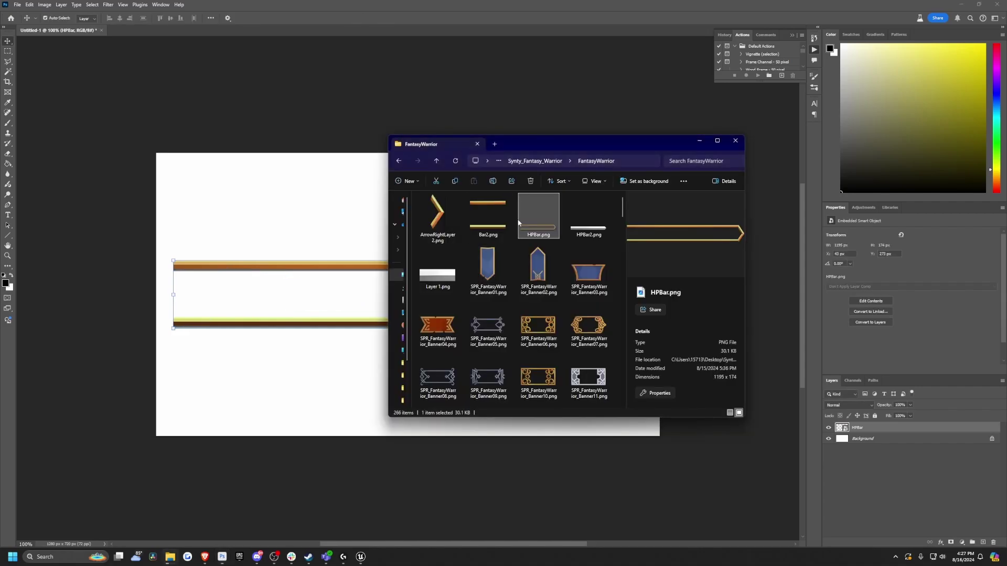
pyautogui.moveTo(442, 223); pyautogui.dragTo(294, 288)
pyautogui.moveTo(428, 294); pyautogui.dragTo(165, 296)
pyautogui.press('Return')
pyautogui.keyDown('alt'); pyautogui.scroll(4, 215, 325); pyautogui.keyUp('alt')
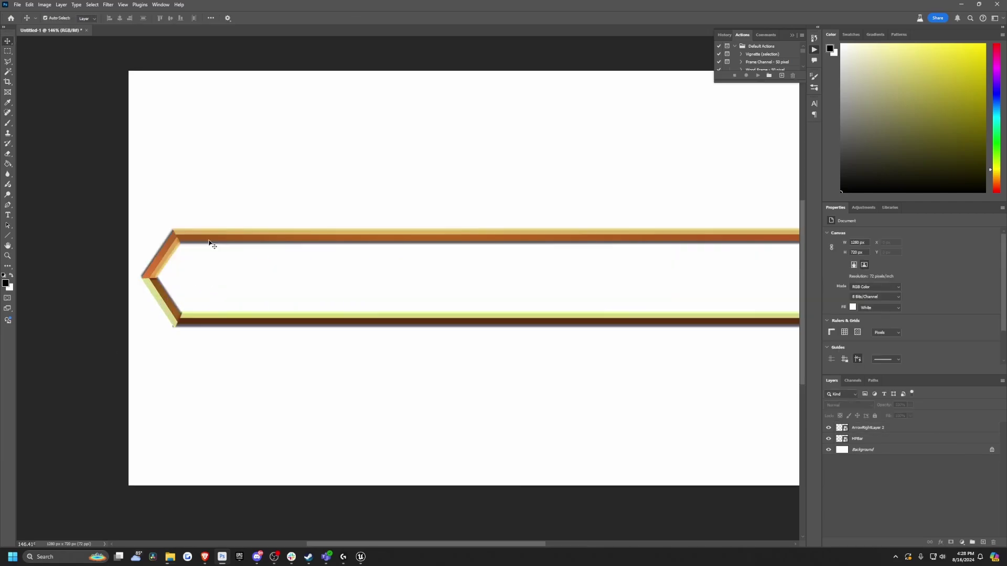
pyautogui.keyDown('alt'); pyautogui.scroll(13, 179, 334); pyautogui.keyUp('alt')
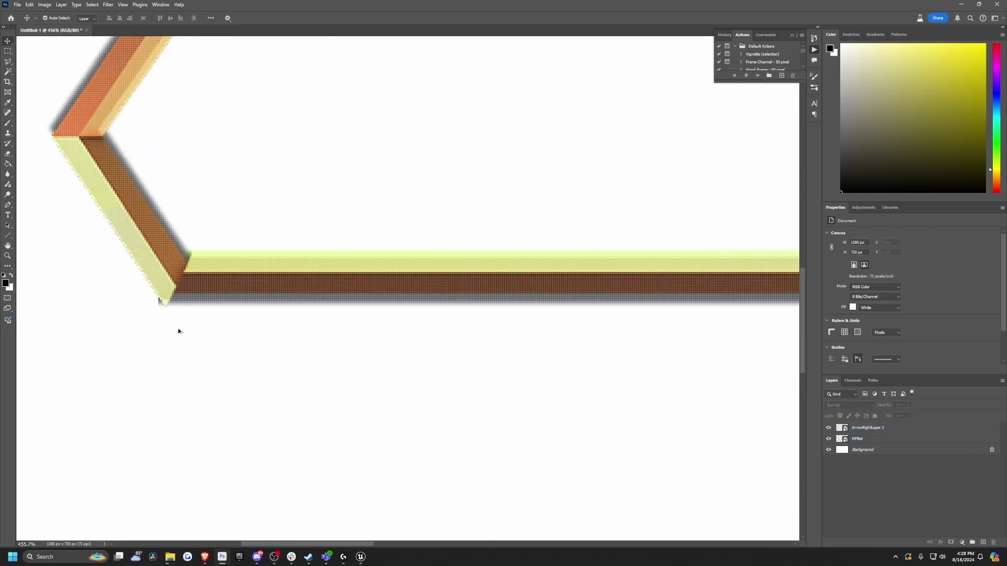
pyautogui.keyDown('alt'); pyautogui.scroll(-4, 150, 259); pyautogui.keyUp('alt')
# Replace the arrow tip with a copy of the HPBar layer rotated 180° at the frame's open end.
pyautogui.click(146, 247)
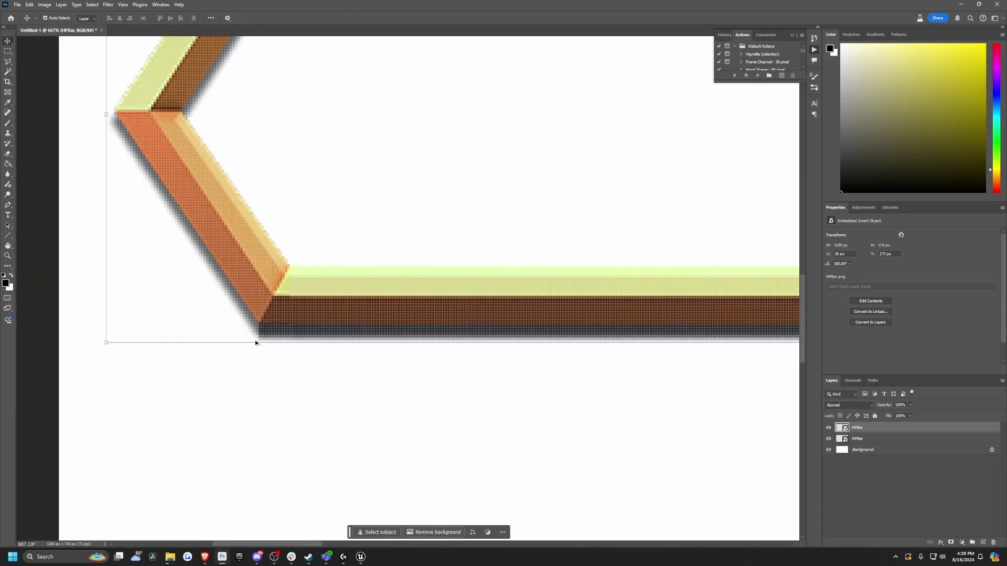
pyautogui.keyDown('alt'); pyautogui.scroll(-9, 282, 346); pyautogui.keyUp('alt')
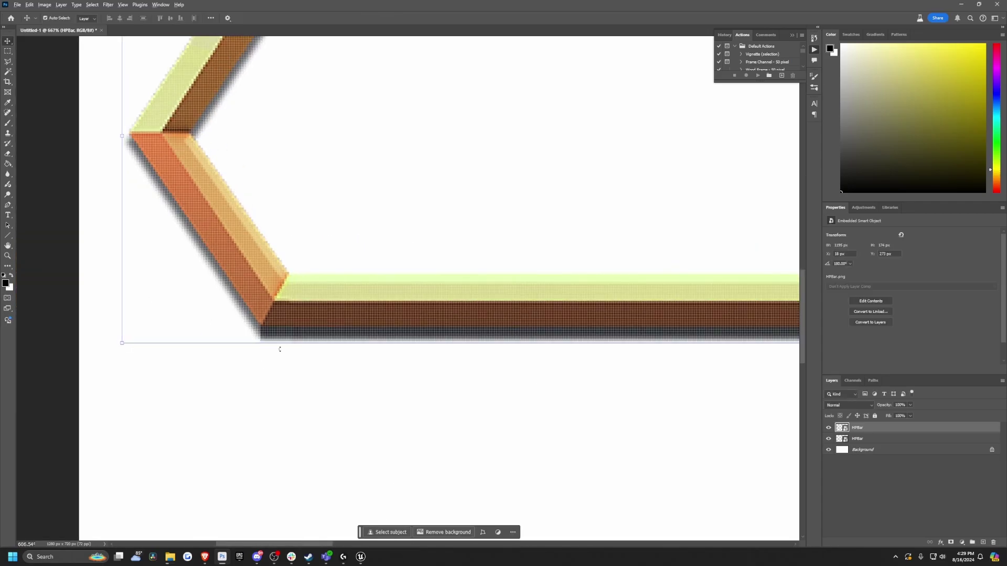
# Trim the rotated HPBar copy down to its pointed end with the Polygonal Lasso Tool.
pyautogui.rightClick(8, 62)
pyautogui.click(45, 61)
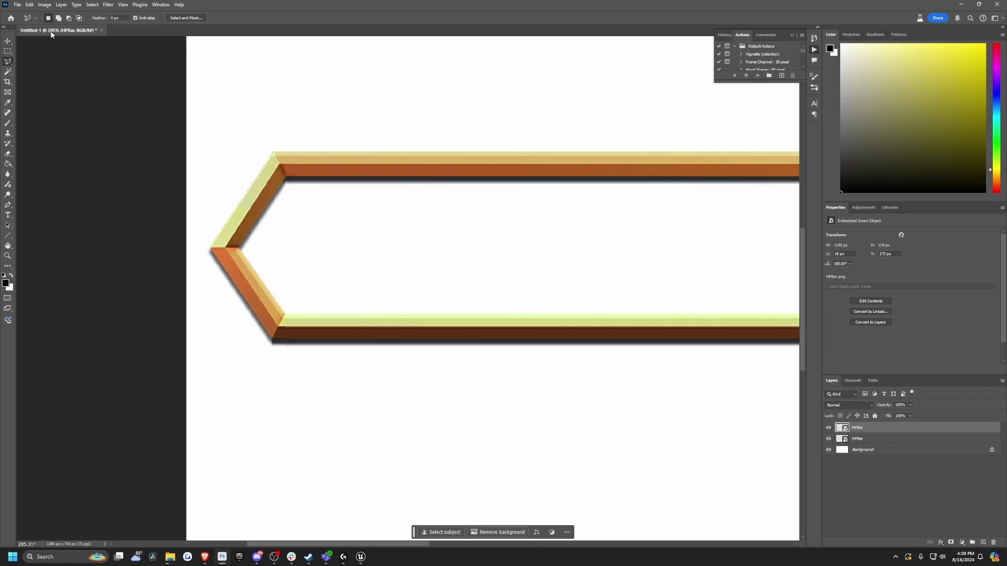
pyautogui.rightClick(9, 65)
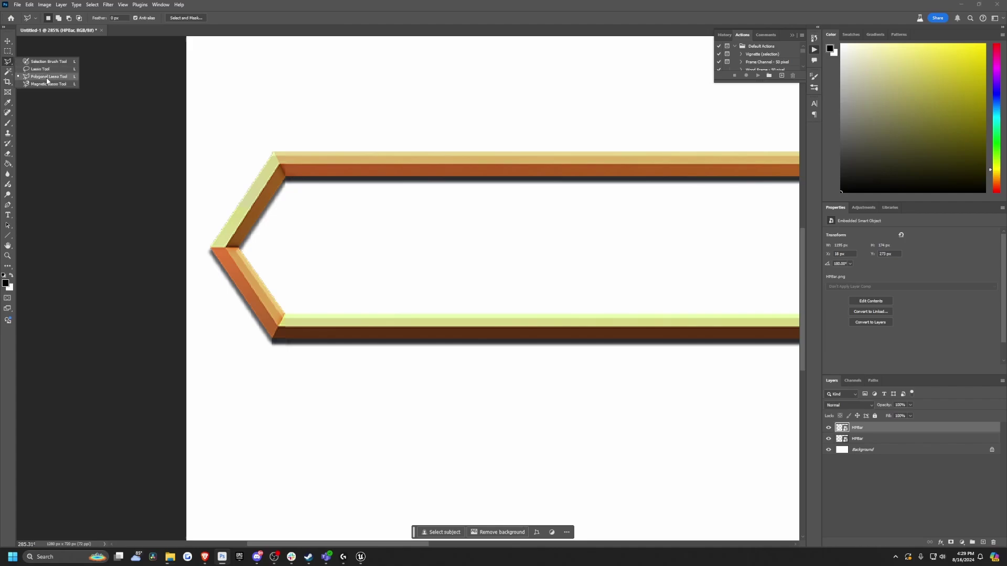
pyautogui.click(46, 77)
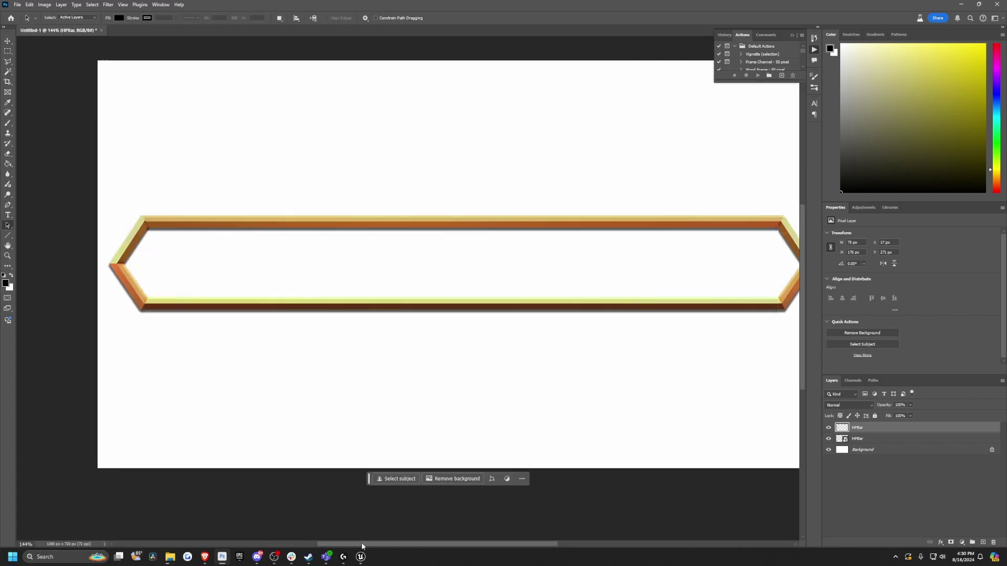
# Merge the two HPBar layers into one and rename the merged layer Statbar.
pyautogui.moveTo(362, 545); pyautogui.dragTo(375, 545)
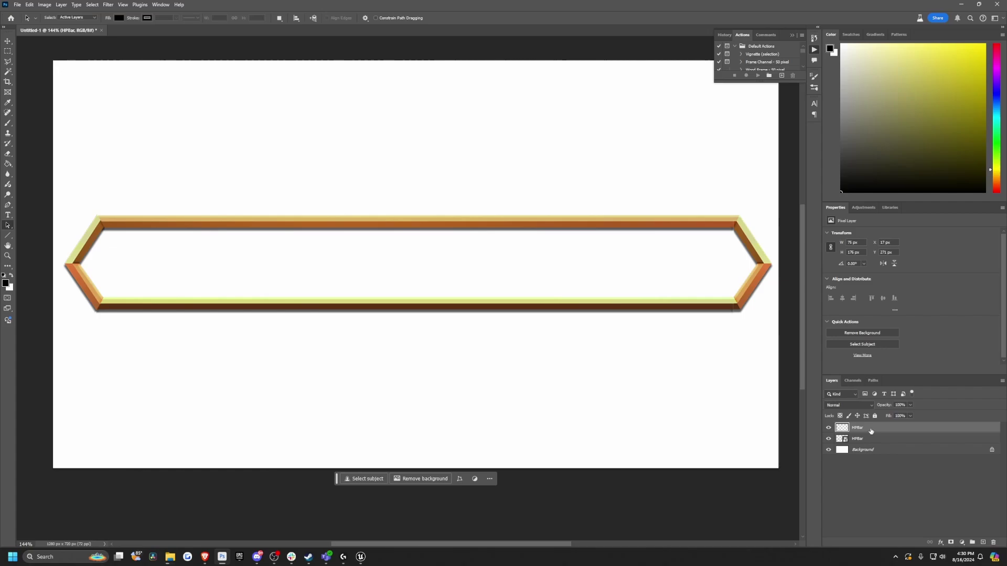
pyautogui.keyDown('shift'); pyautogui.click(860, 439); pyautogui.keyUp('shift')
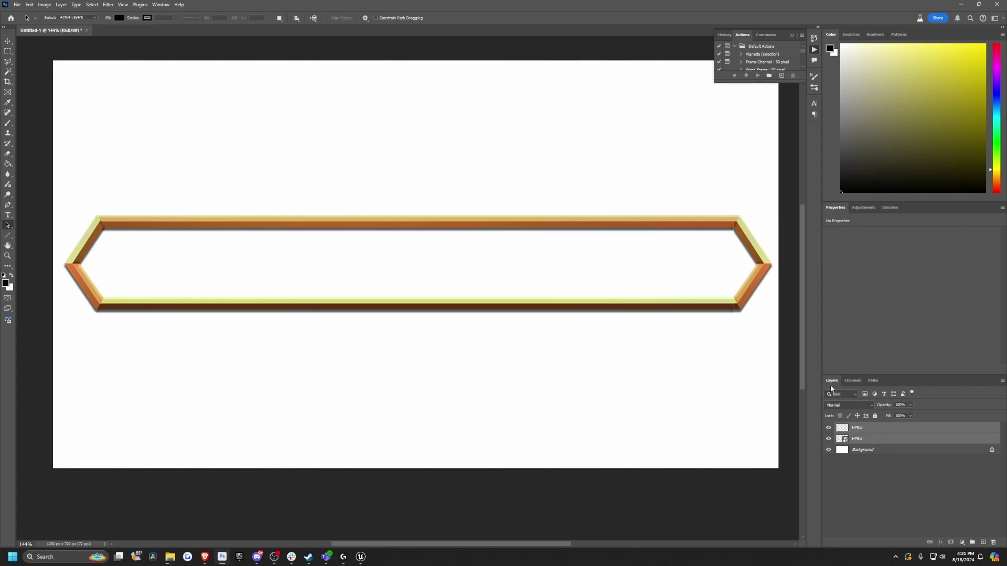
pyautogui.hotkey('ctrl', 'e')
pyautogui.doubleClick(860, 429)
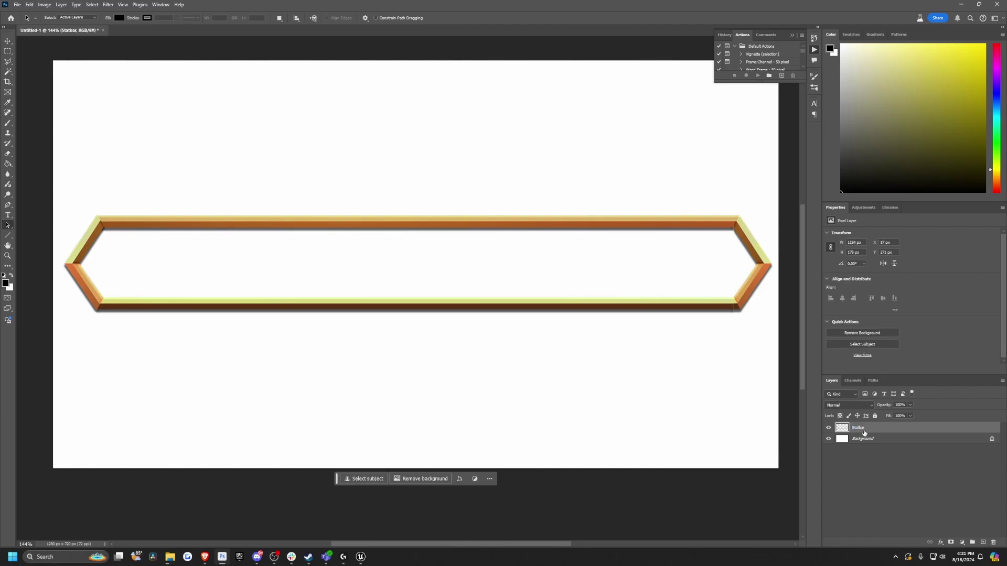
# Export the Statbar layer as Statbar.png into the FantasyWarrior folder.
pyautogui.rightClick(873, 433)
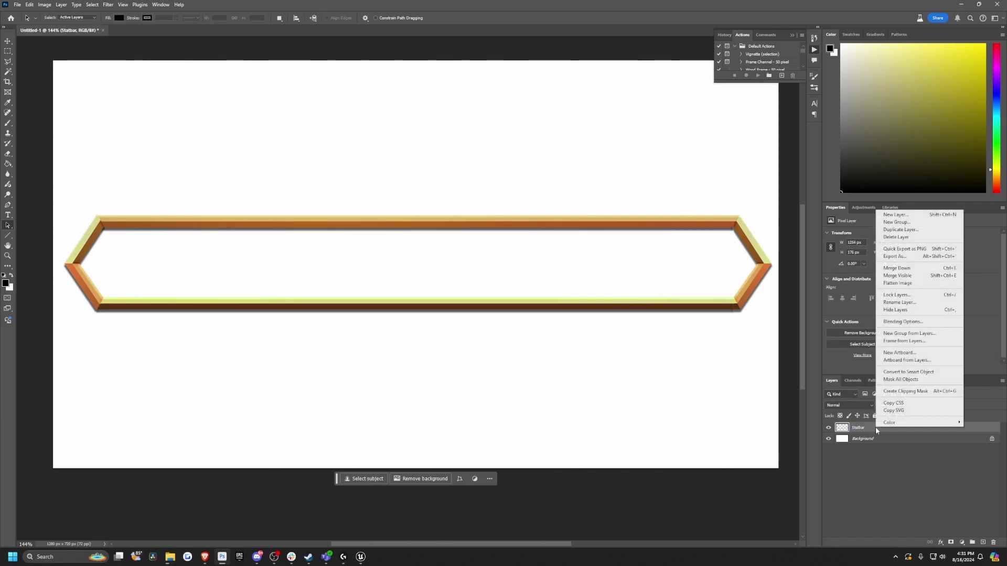
pyautogui.click(905, 249)
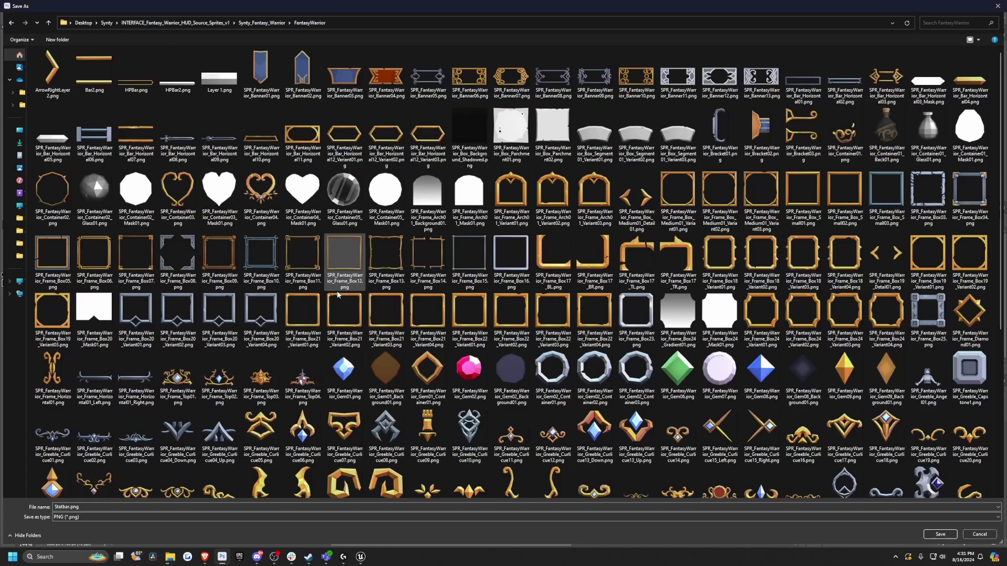
pyautogui.click(935, 537)
# Bring SPR_FantasyWarrior_Bar_Horizontal05.png from the FantasyWarrior folder in File Explorer into the Photoshop document.
pyautogui.hotkey('alt', 'Tab')
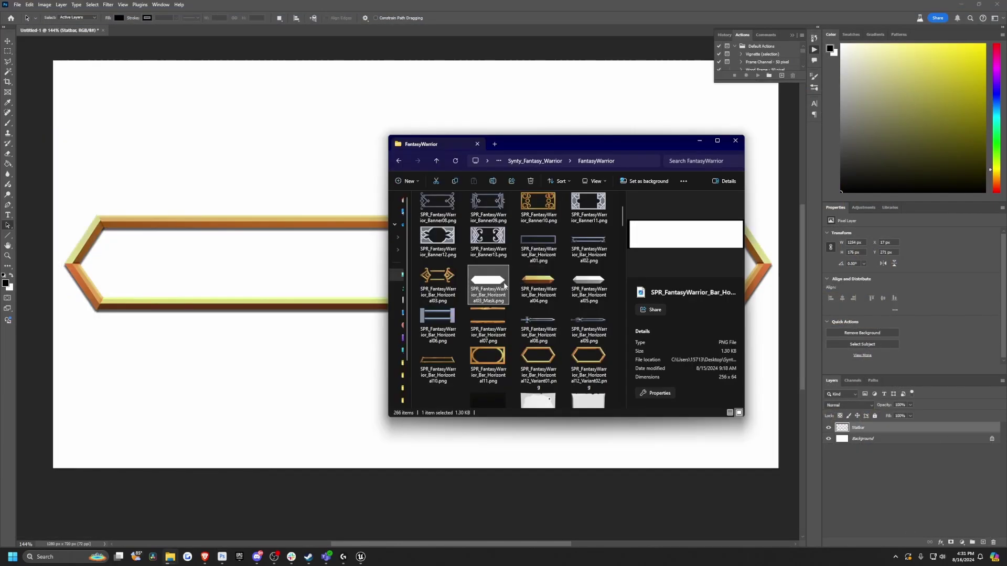
pyautogui.click(583, 289)
pyautogui.moveTo(601, 298); pyautogui.dragTo(313, 272)
# Try to stretch the whole grey bar sprite across the inside of the gold frame.
pyautogui.moveTo(488, 265); pyautogui.dragTo(778, 272)
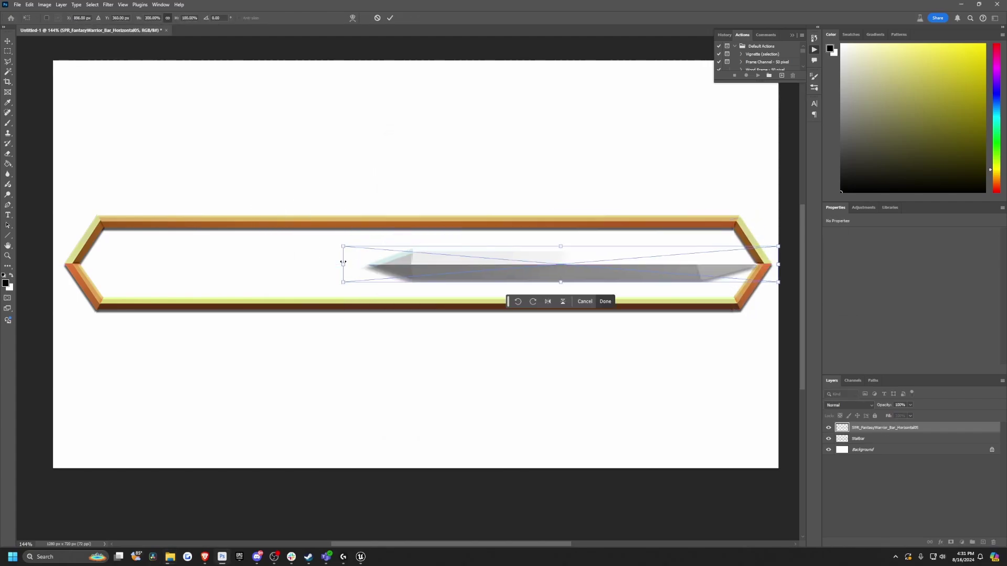
pyautogui.moveTo(343, 264); pyautogui.dragTo(150, 262)
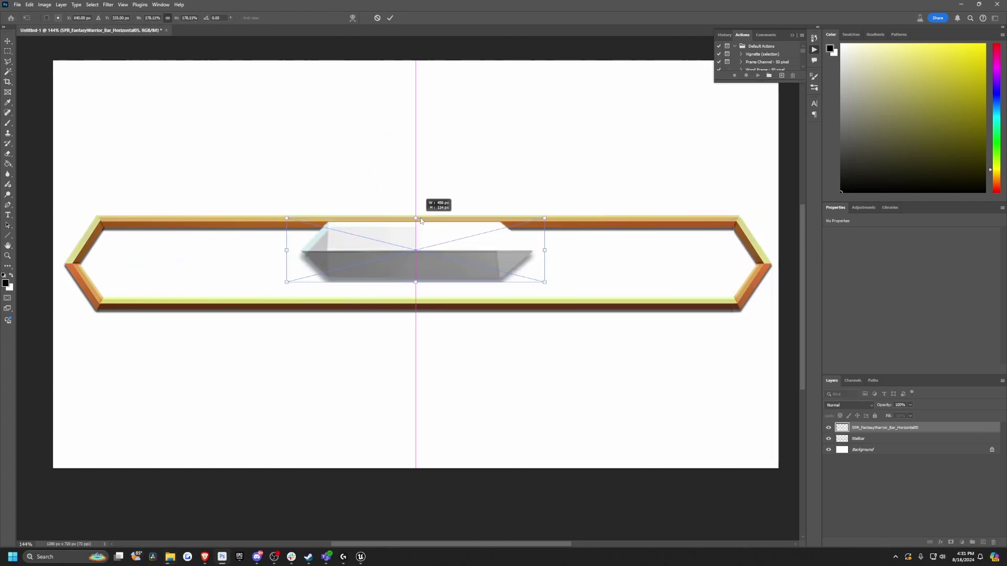
pyautogui.moveTo(420, 221); pyautogui.dragTo(421, 221)
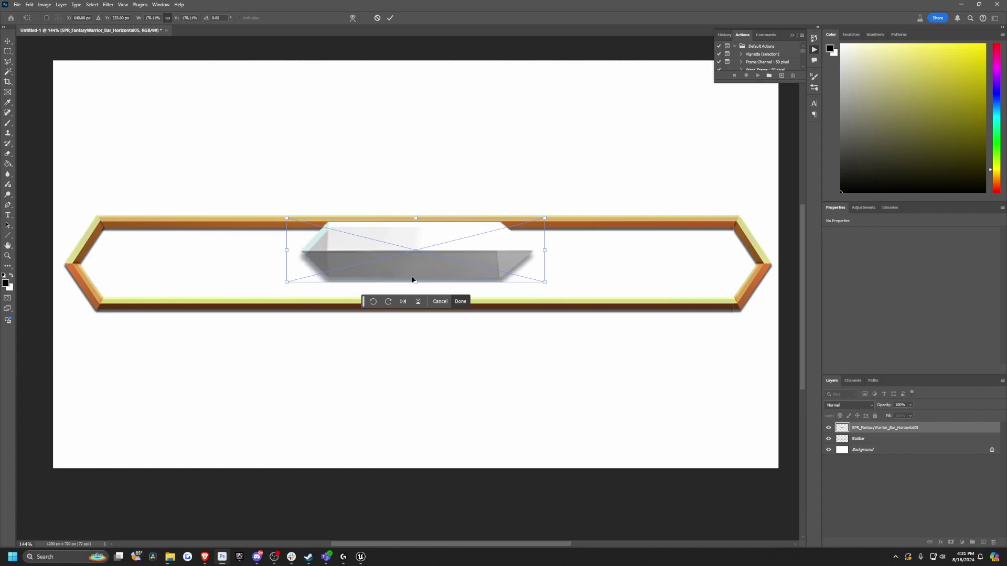
pyautogui.moveTo(415, 282); pyautogui.dragTo(409, 304)
pyautogui.moveTo(416, 218); pyautogui.dragTo(415, 214)
pyautogui.moveTo(244, 258); pyautogui.dragTo(48, 266)
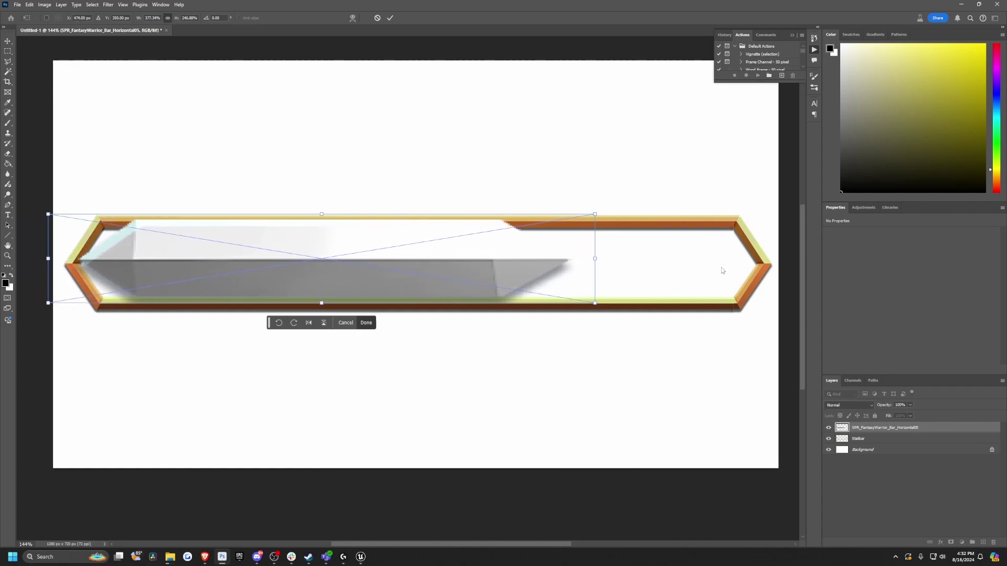
pyautogui.moveTo(594, 259); pyautogui.dragTo(799, 259)
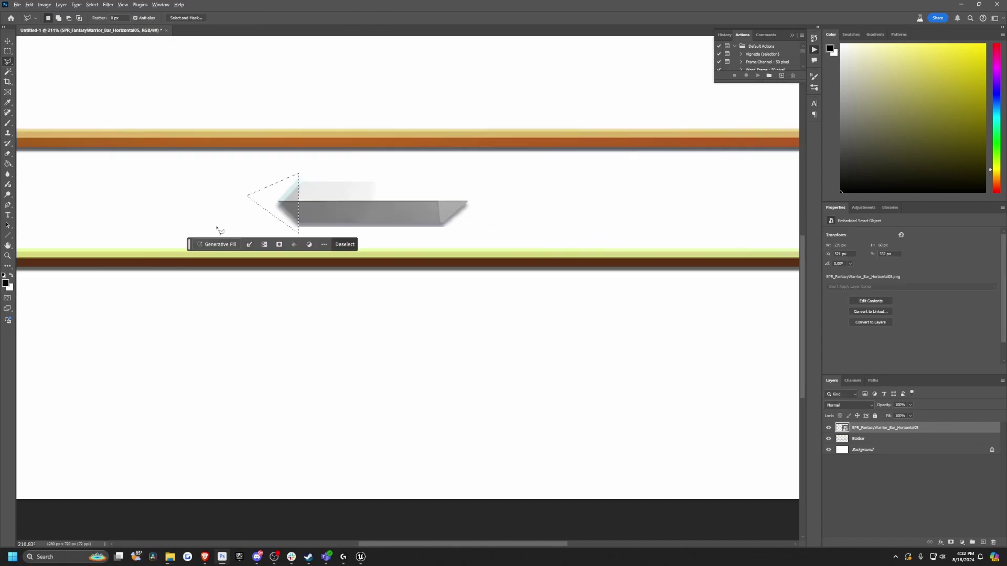
# Fit a copy of the grey sprite's pointed end into the frame's left tip, with its layer beneath Statbar.
pyautogui.moveTo(480, 209); pyautogui.dragTo(253, 208)
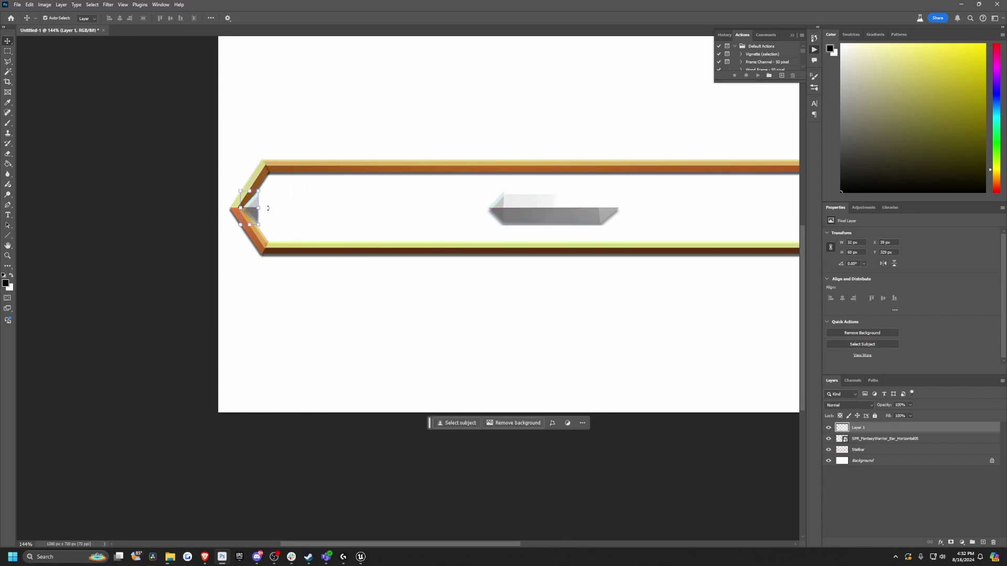
pyautogui.moveTo(867, 428); pyautogui.dragTo(866, 456)
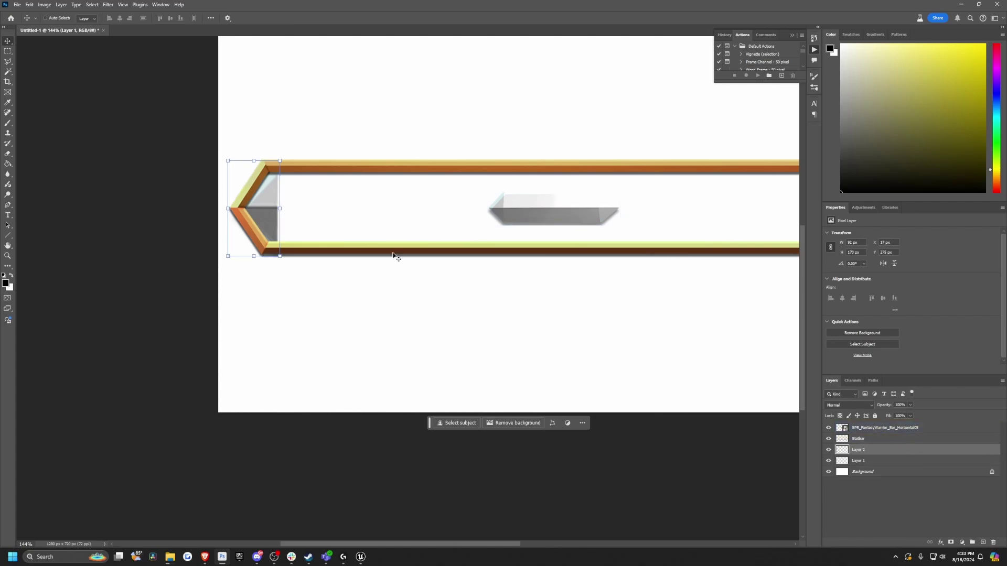
# Flip a copy of the grey tip horizontally and align it inside the frame's right tip.
pyautogui.keyDown('ctrl'); pyautogui.moveTo(254, 212); pyautogui.dragTo(662, 213); pyautogui.keyUp('ctrl')
pyautogui.keyDown('alt'); pyautogui.scroll(-2, 667, 214); pyautogui.keyUp('alt')
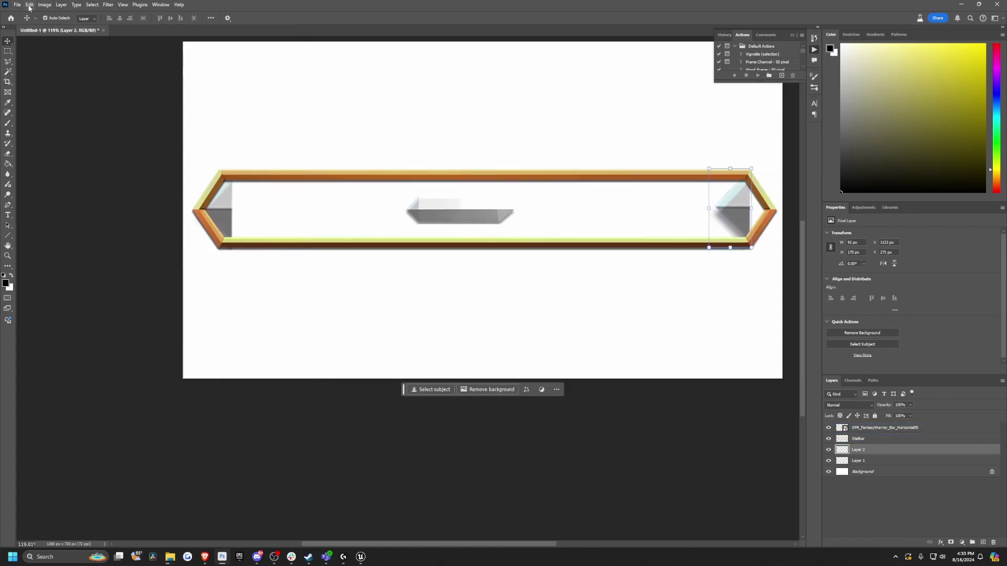
pyautogui.click(30, 5)
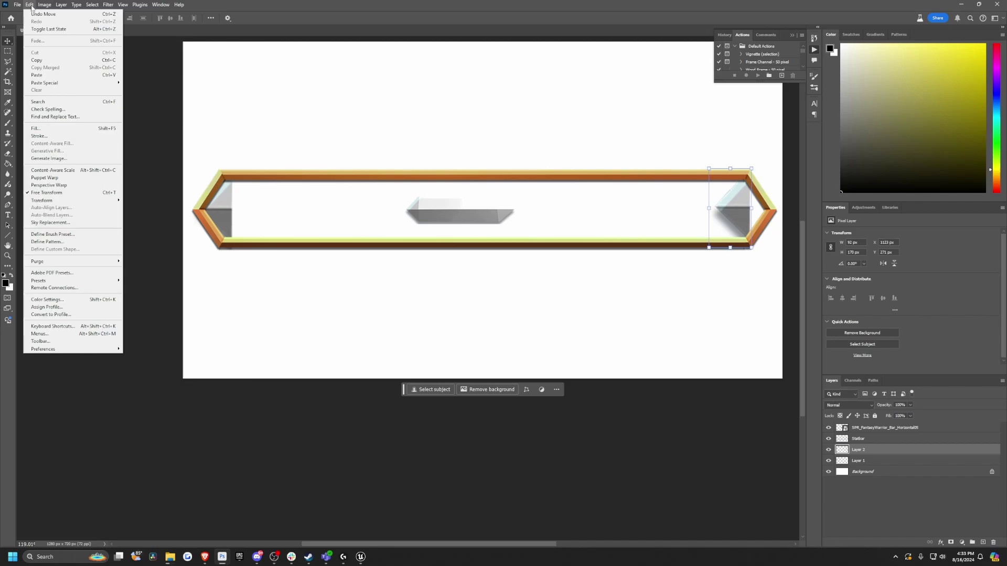
pyautogui.moveTo(95, 200)
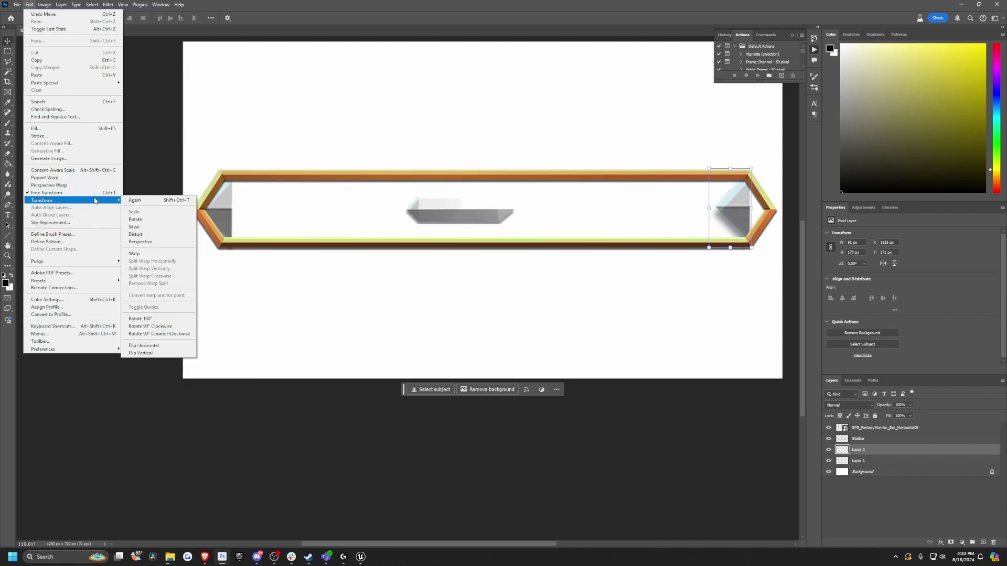
pyautogui.click(144, 345)
pyautogui.moveTo(720, 209); pyautogui.dragTo(747, 209)
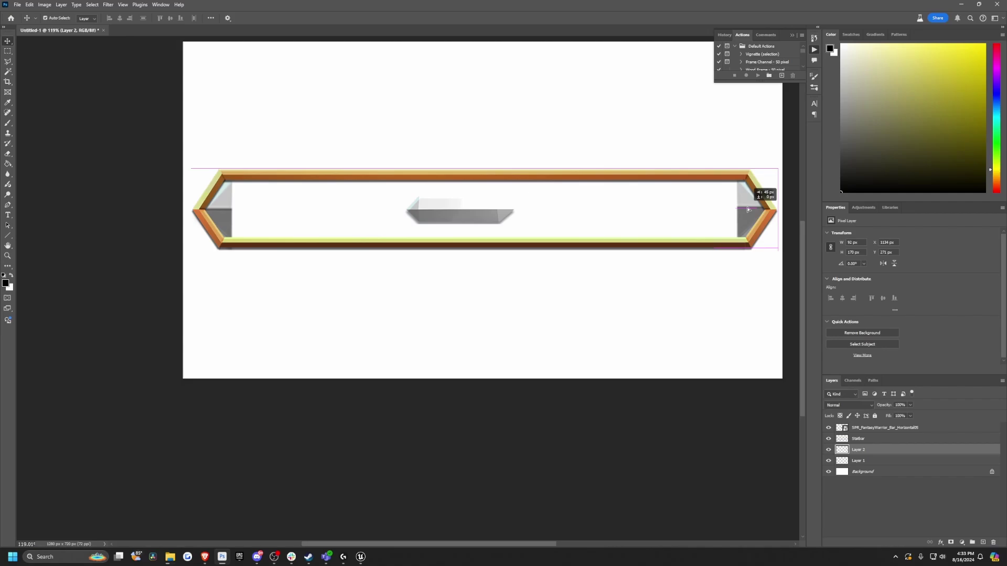
# Select the grey sprite's straight middle section with the Polygonal Lasso Tool and copy it to its own layer.
pyautogui.click(465, 211)
pyautogui.click(7, 61)
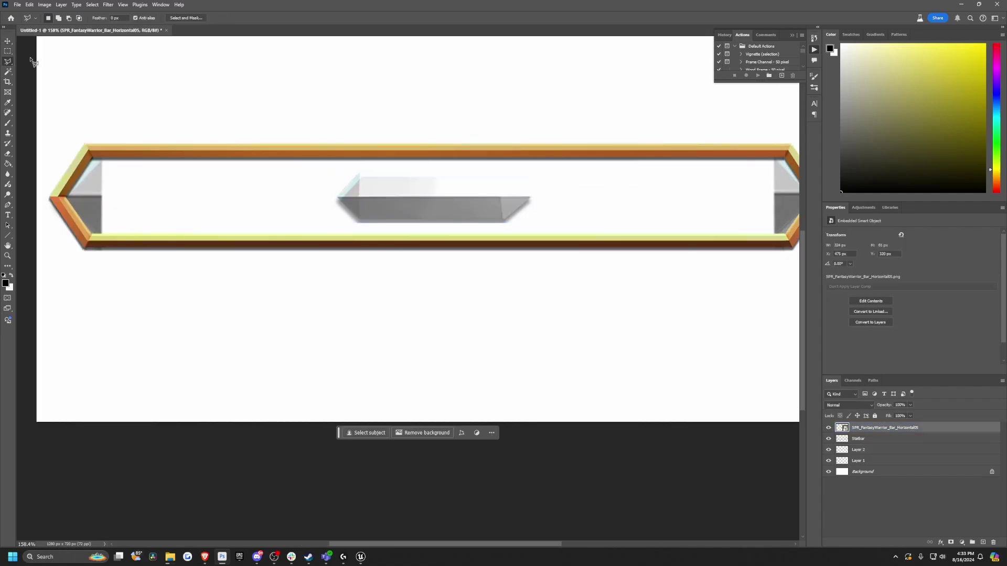
pyautogui.click(360, 166)
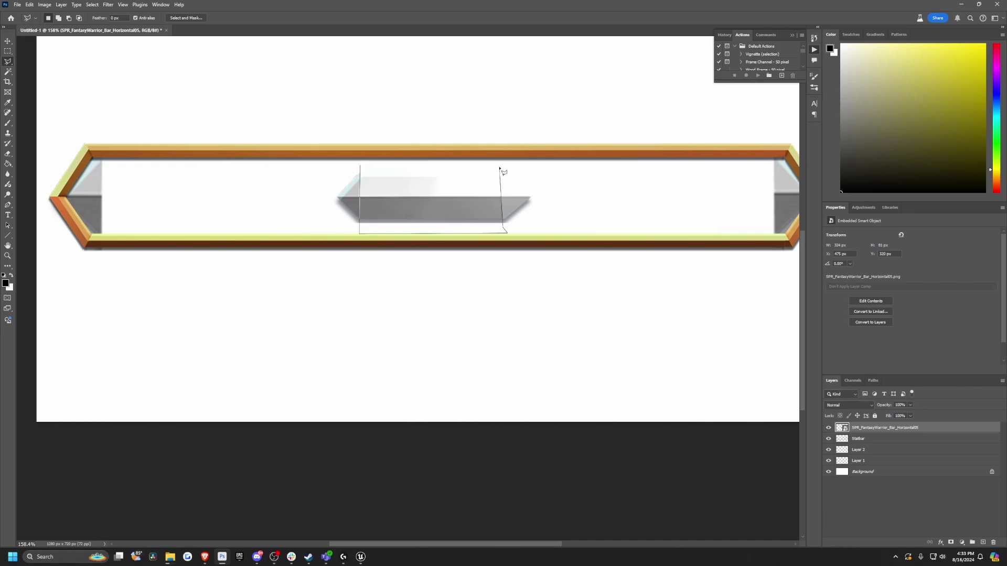
pyautogui.click(361, 168)
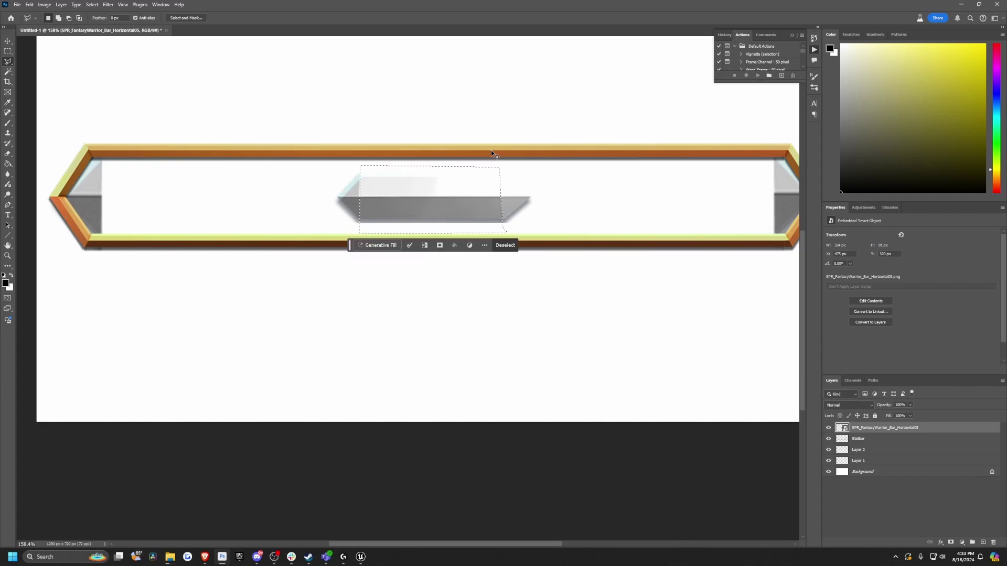
pyautogui.hotkey('ctrl', 'j')
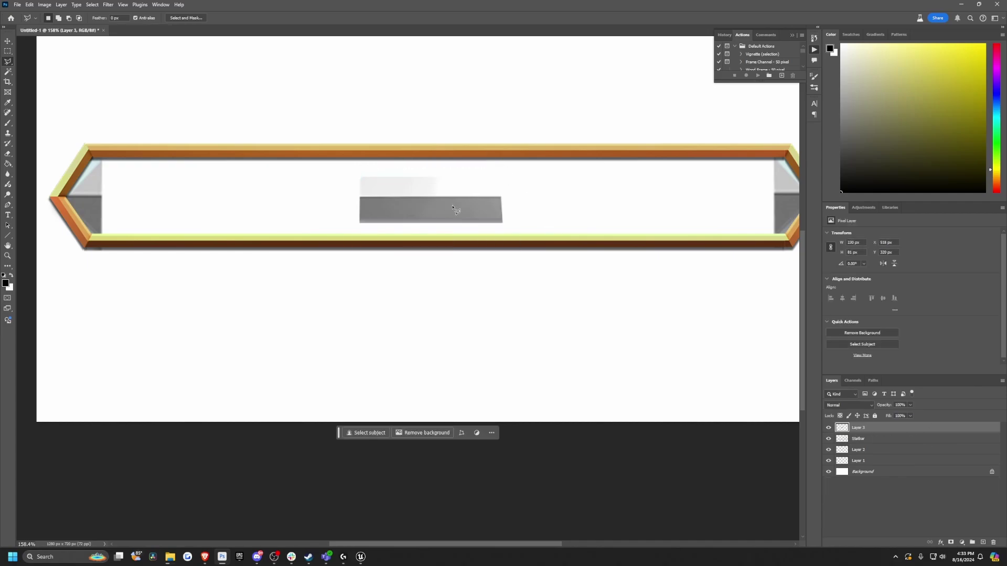
# Stretch the grey middle section to fill the frame between both tips and move its layer beneath the tip layers.
pyautogui.hotkey('ctrl', 't')
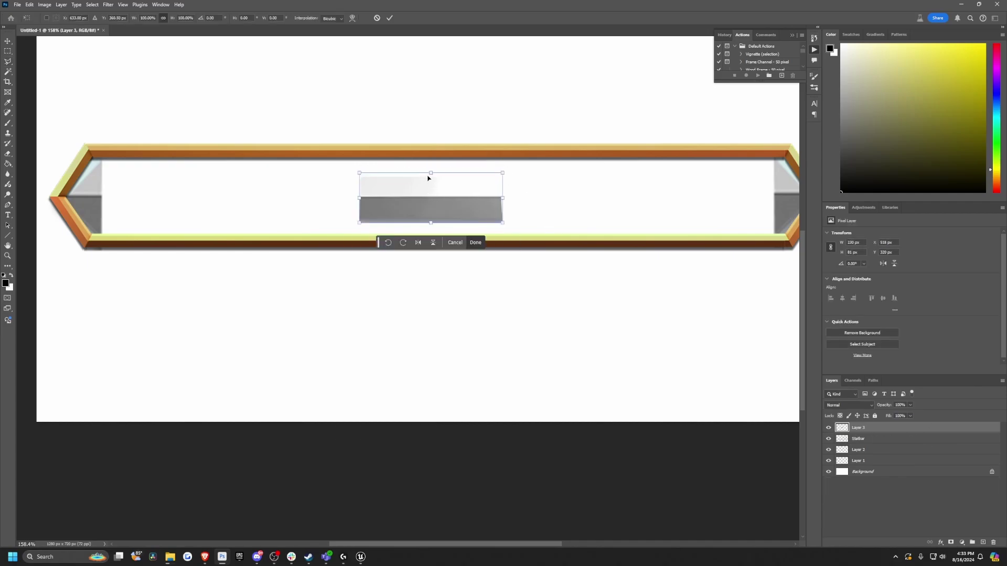
pyautogui.moveTo(430, 173); pyautogui.dragTo(431, 158)
pyautogui.moveTo(431, 223); pyautogui.dragTo(430, 237)
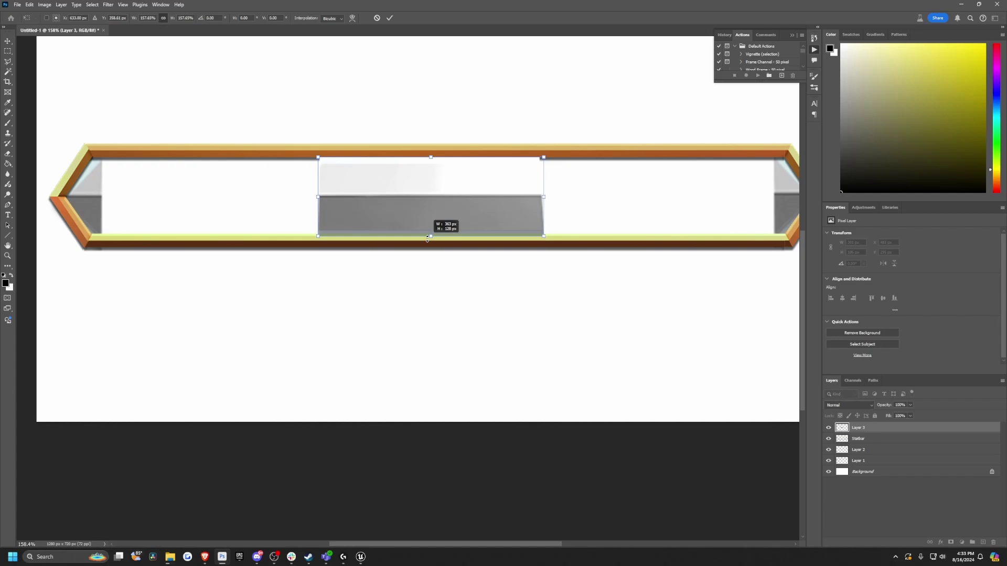
pyautogui.moveTo(313, 199); pyautogui.dragTo(99, 190)
pyautogui.moveTo(544, 197); pyautogui.dragTo(782, 198)
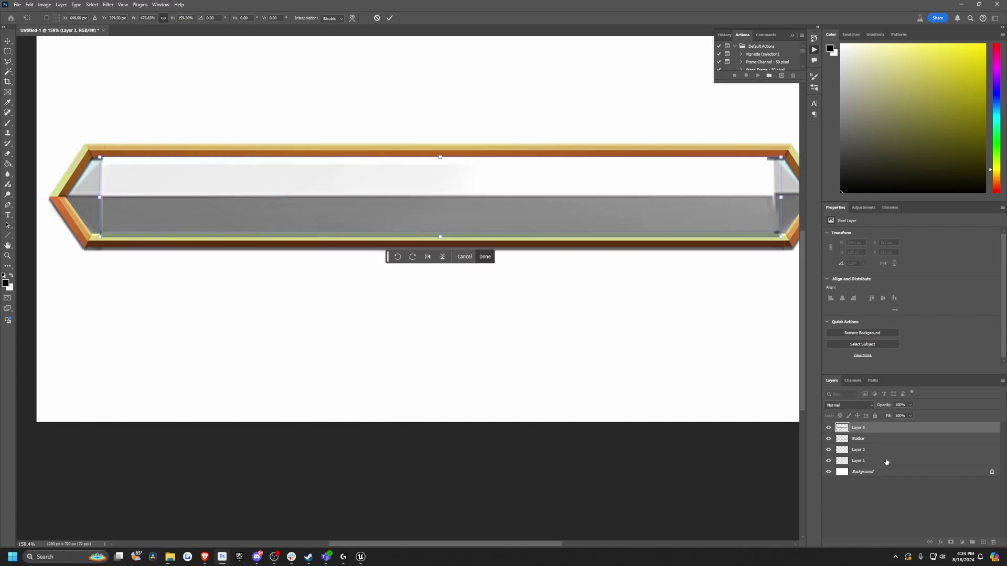
pyautogui.moveTo(878, 431); pyautogui.dragTo(875, 465)
pyautogui.keyDown('alt'); pyautogui.scroll(-3, 592, 297); pyautogui.keyUp('alt')
pyautogui.keyDown('ctrl'); pyautogui.scroll(3, 613, 337); pyautogui.keyUp('ctrl')
pyautogui.keyDown('ctrl'); pyautogui.scroll(-7, 596, 324); pyautogui.keyUp('ctrl')
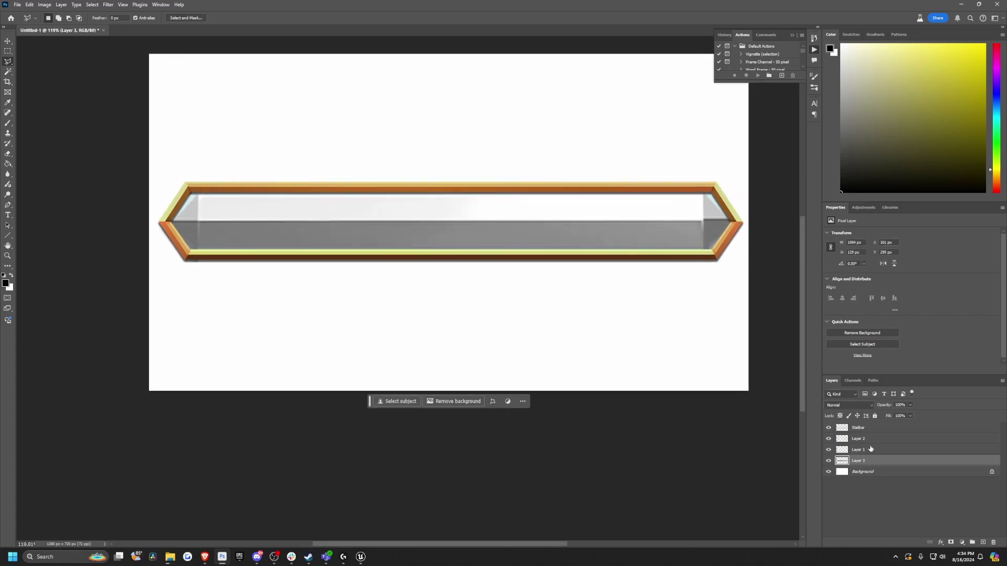
# Hide the Statbar layer, then merge the three grey fill layers into one named StatBarFill.
pyautogui.click(828, 427)
pyautogui.click(870, 440)
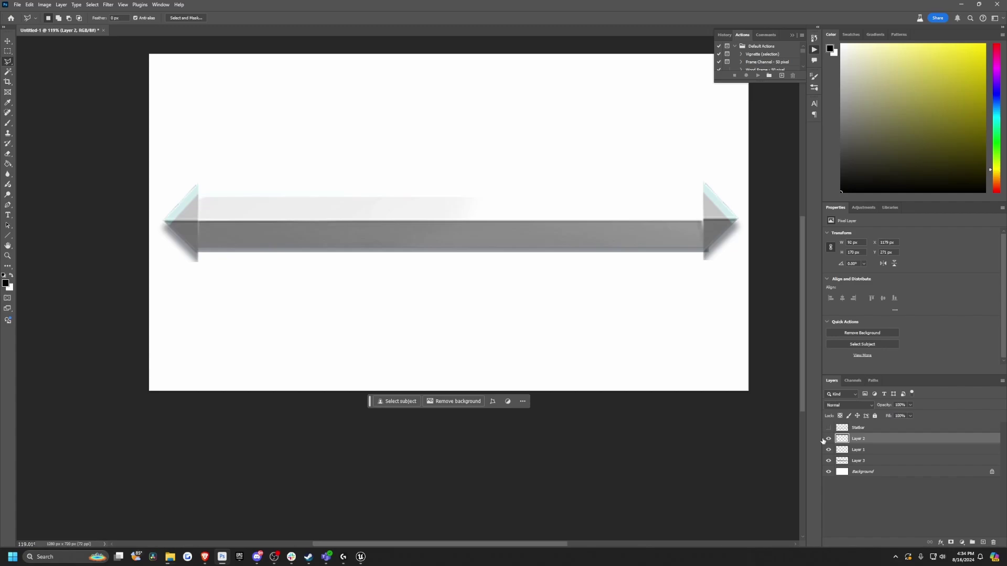
pyautogui.click(829, 440)
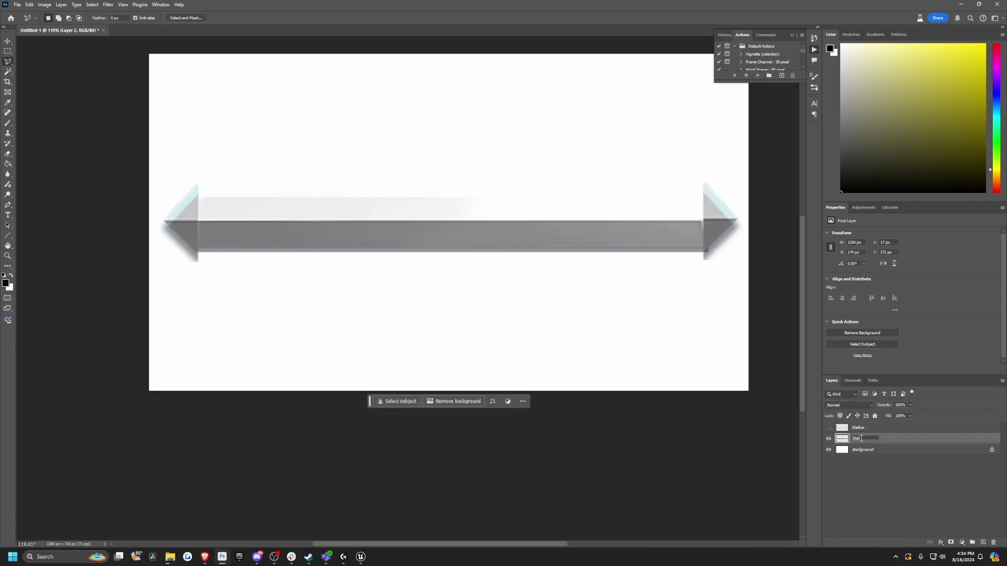
# Export the StatBarFill layer as StatBarFill.png into the FantasyWarrior folder.
pyautogui.rightClick(897, 442)
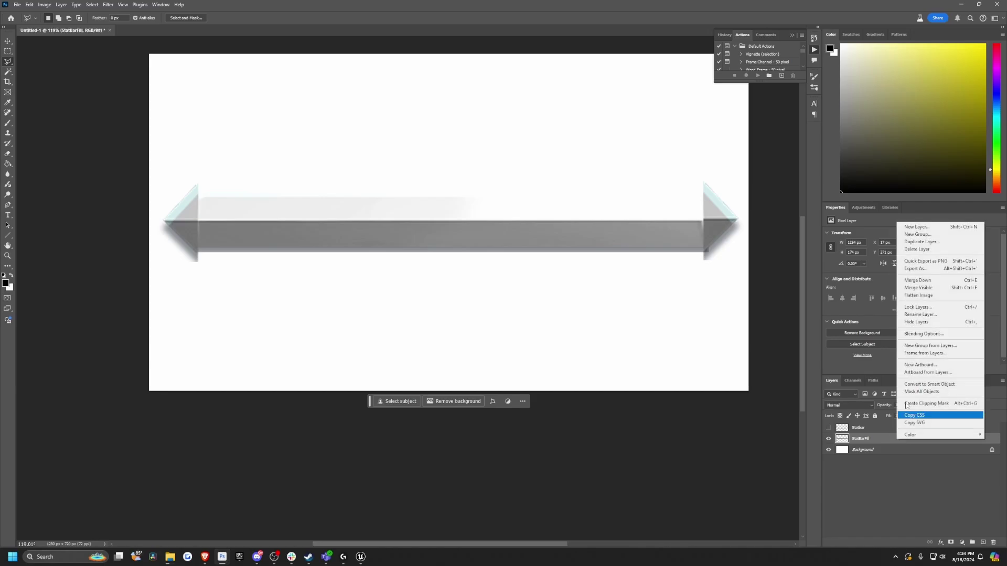
pyautogui.click(927, 262)
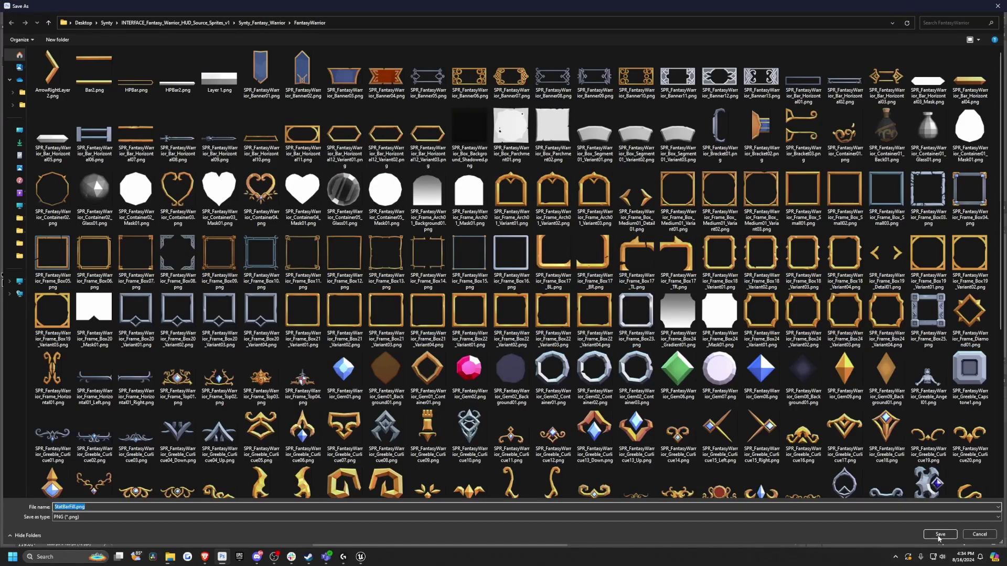
pyautogui.click(939, 536)
# Hide the Background layer and widen the separate middle section, Layer 3, so it reaches under both grey tips.
pyautogui.click(829, 450)
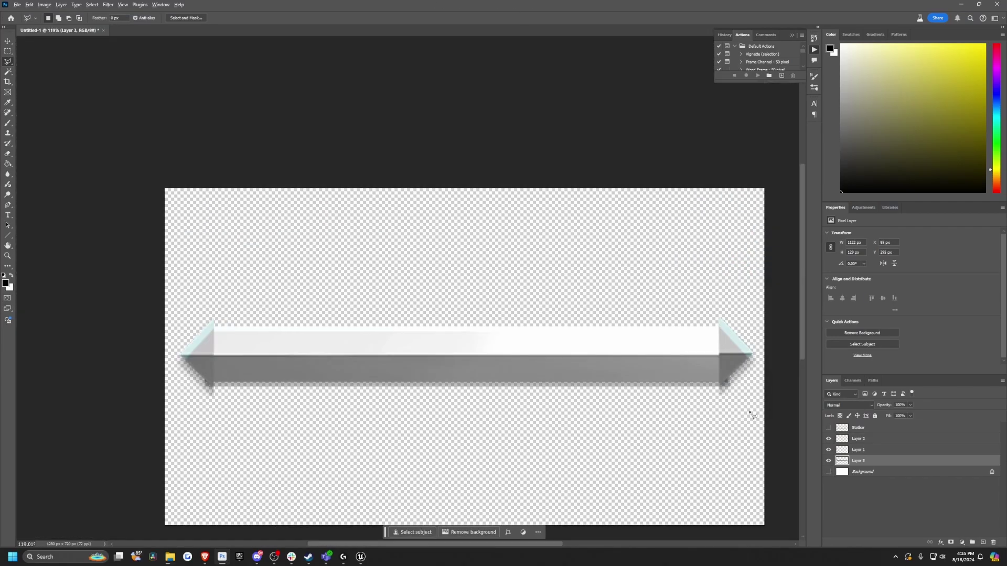
pyautogui.keyDown('alt'); pyautogui.scroll(5, 750, 414); pyautogui.keyUp('alt')
pyautogui.hotkey('ctrl', 't')
pyautogui.moveTo(711, 300); pyautogui.dragTo(695, 298)
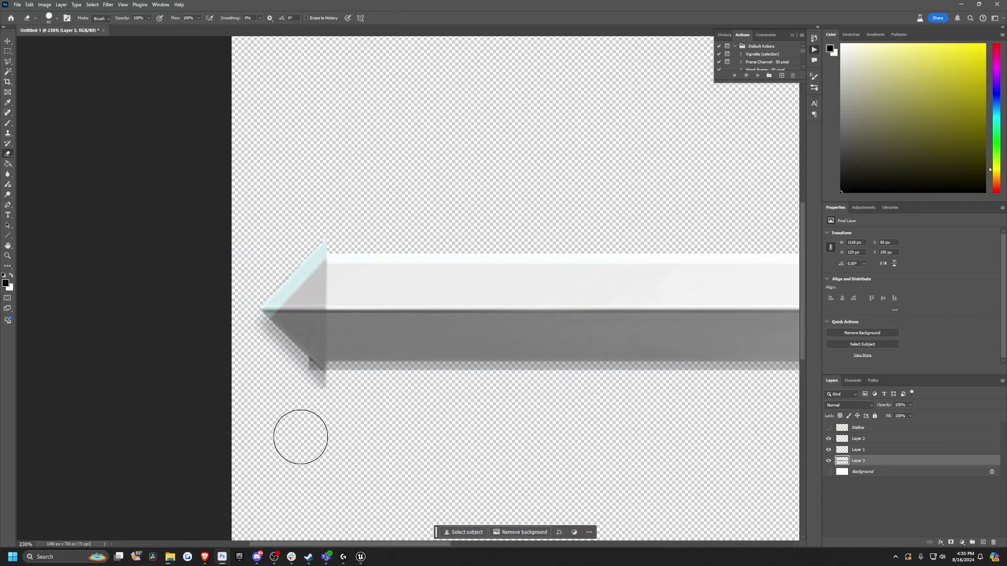
# Erase the corner of Layer 3 that sticks out below the left grey tip.
pyautogui.keyDown('alt'); pyautogui.scroll(5, 300, 435); pyautogui.keyUp('alt')
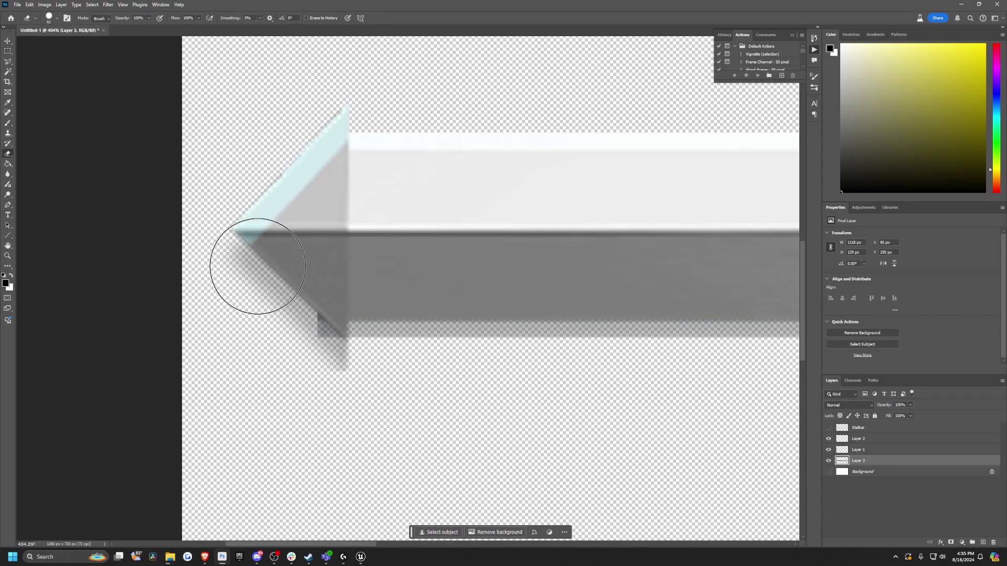
pyautogui.moveTo(256, 266); pyautogui.dragTo(303, 371)
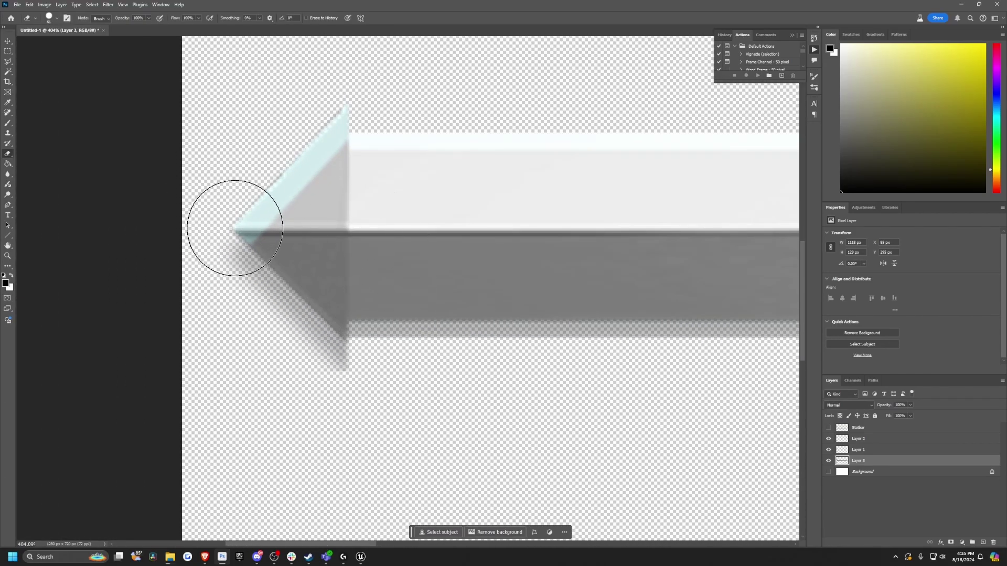
pyautogui.keyDown('alt'); pyautogui.scroll(-5, 330, 314); pyautogui.keyUp('alt')
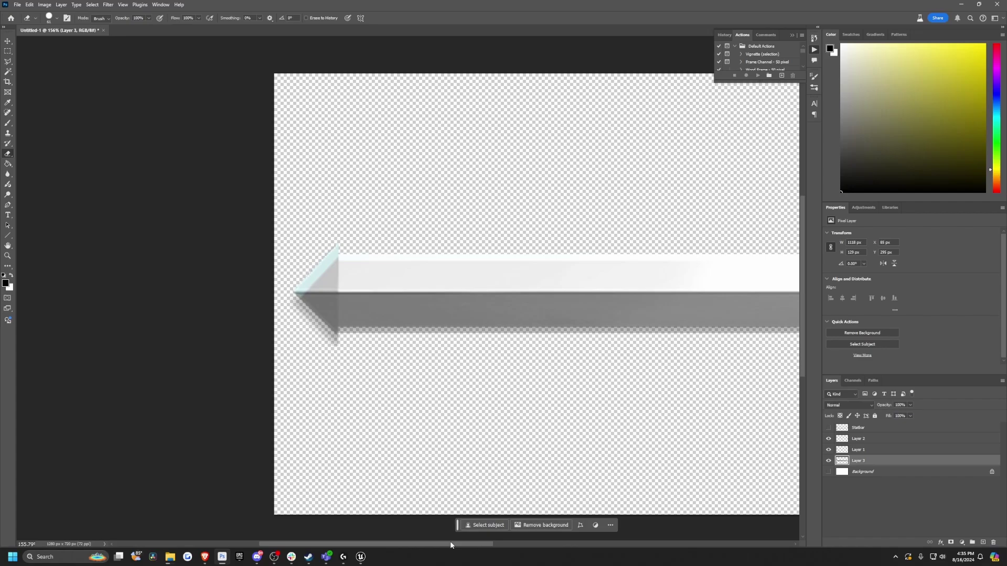
pyautogui.moveTo(450, 545); pyautogui.dragTo(481, 546)
# Merge the two tip layers with Layer 3 and name the merged layer StatBarFill.
pyautogui.click(885, 439)
pyautogui.keyDown('shift'); pyautogui.click(876, 461); pyautogui.keyUp('shift')
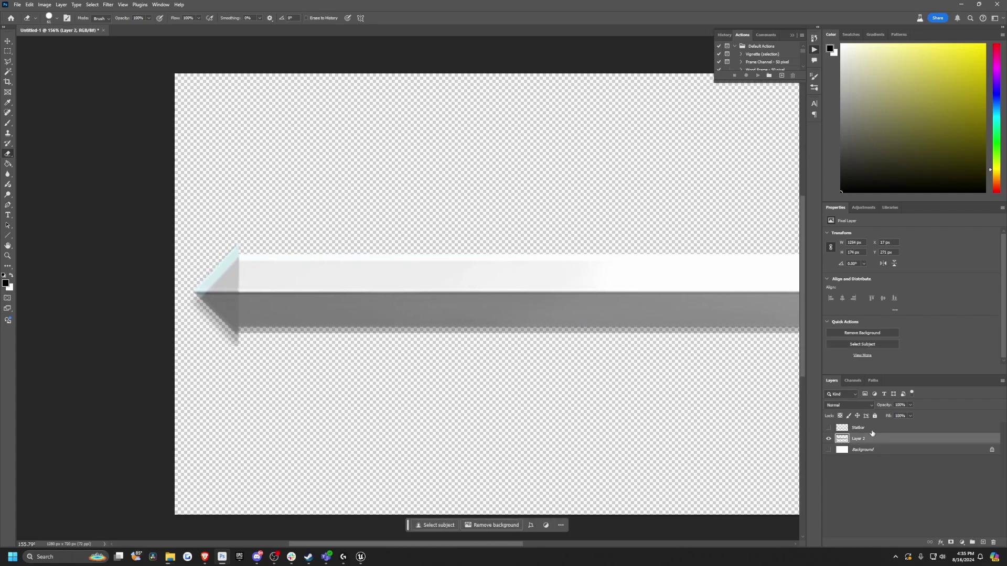
pyautogui.rightClick(863, 440)
pyautogui.click(857, 440)
pyautogui.press('Return')
# Export the corrected StatBarFill layer as a PNG, replacing the earlier StatBarFill.png.
pyautogui.rightClick(884, 443)
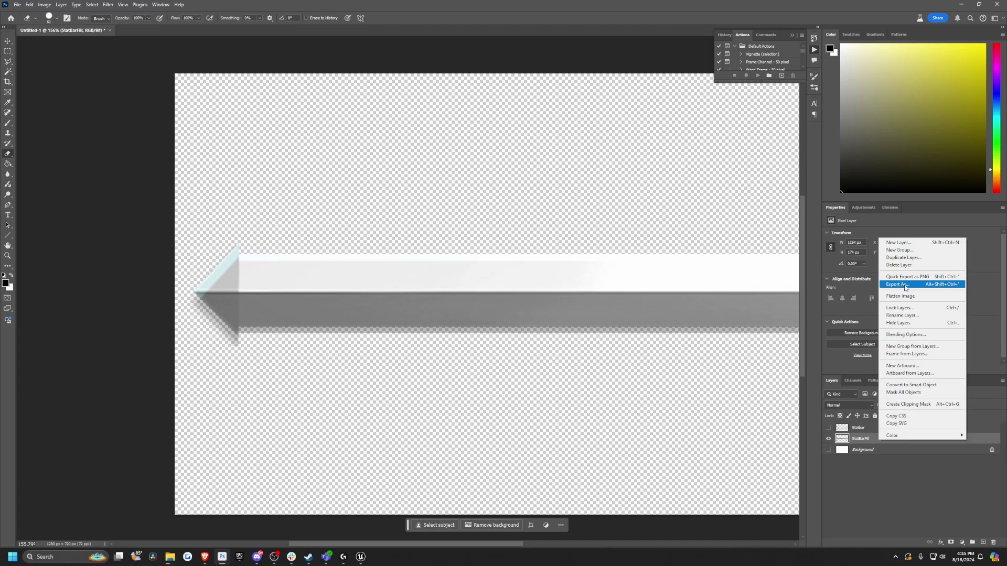
pyautogui.click(903, 276)
pyautogui.press('Return')
pyautogui.click(516, 278)
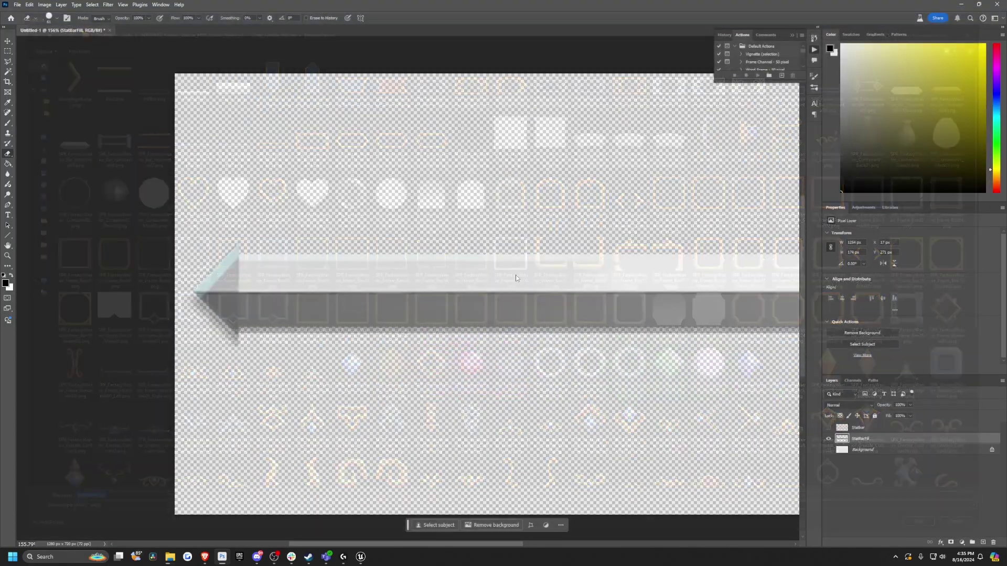
pyautogui.hotkey('ctrl', '0')
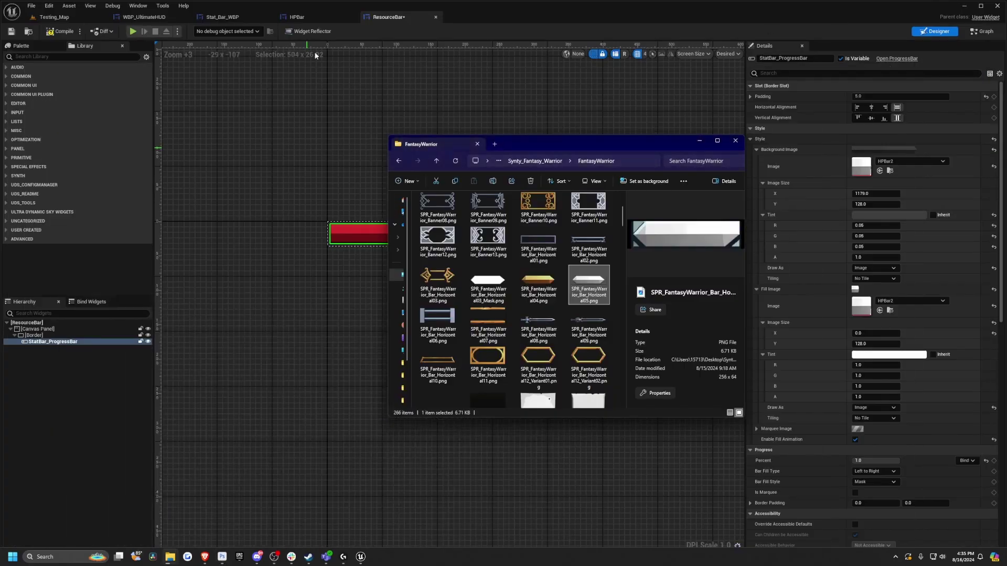
# In the Stat_Bar_WBP widget, set both the background image and the fill image of StatBar_ProgressBar to StatBarFill.
pyautogui.click(315, 56)
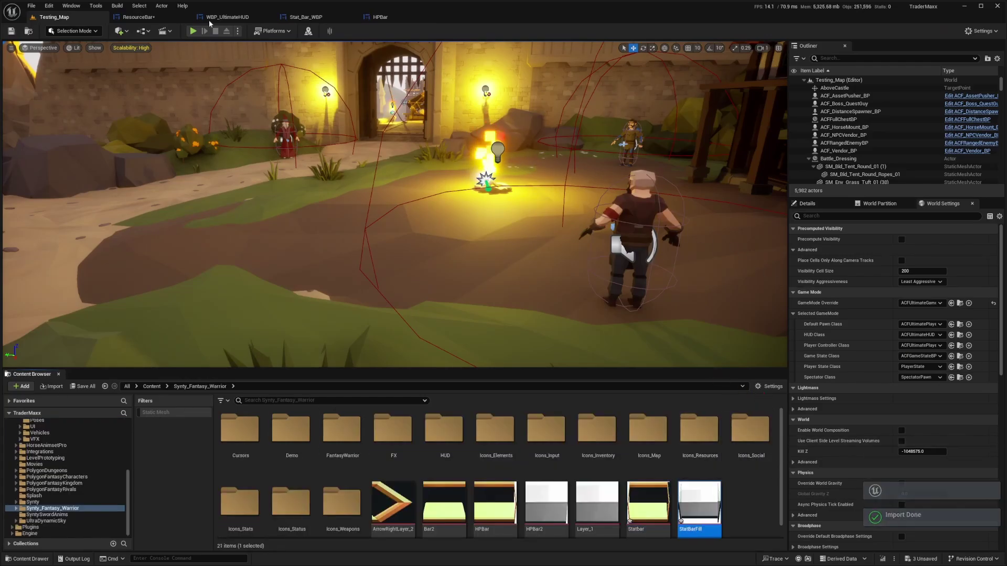
pyautogui.click(307, 17)
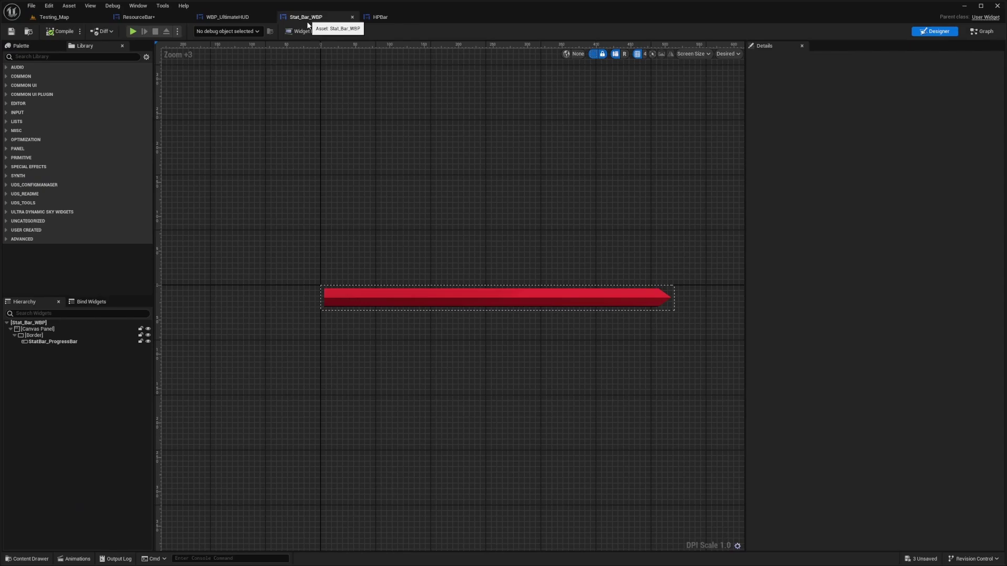
pyautogui.click(461, 310)
pyautogui.click(896, 161)
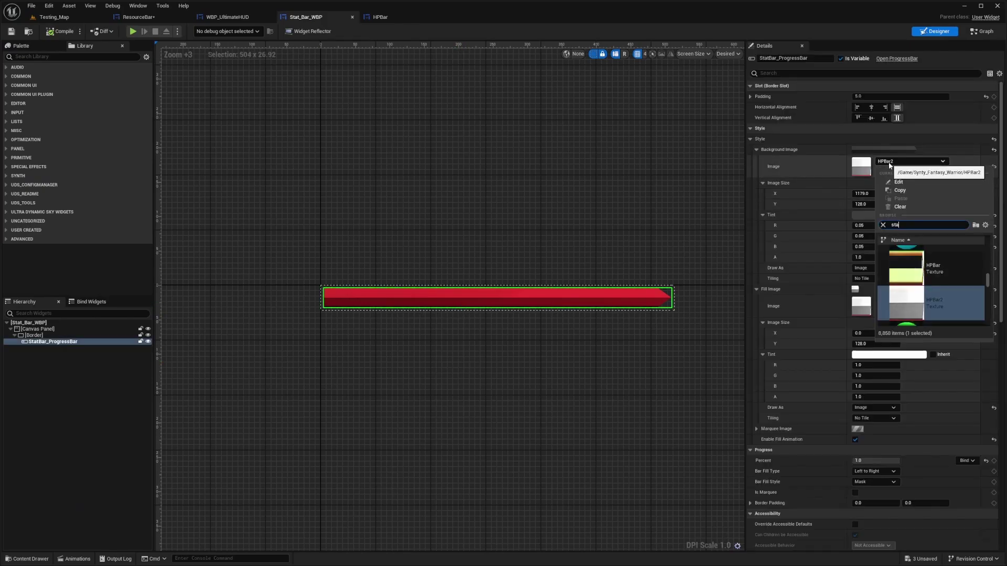
pyautogui.write('statbarfi')
pyautogui.click(932, 264)
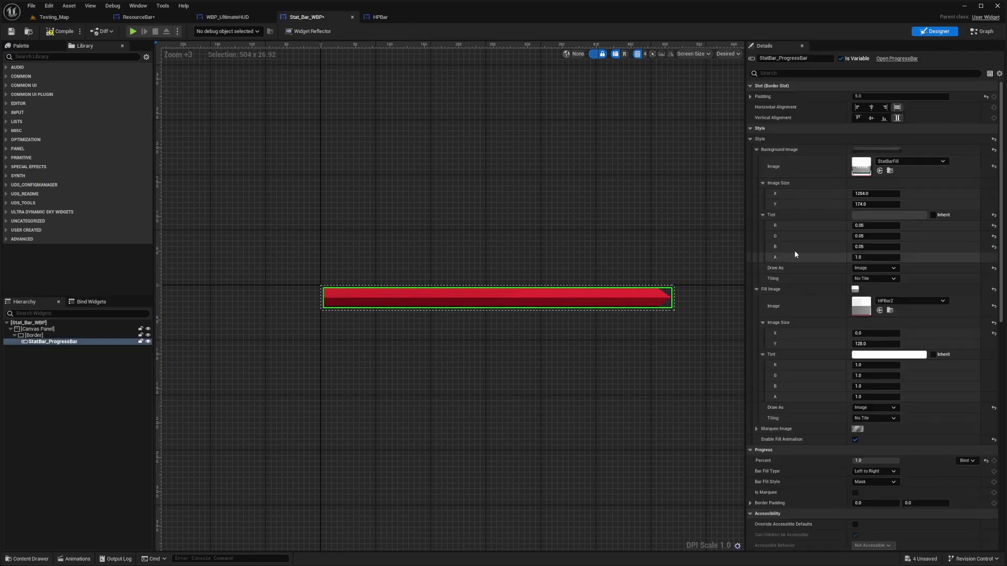
pyautogui.click(911, 301)
pyautogui.click(914, 385)
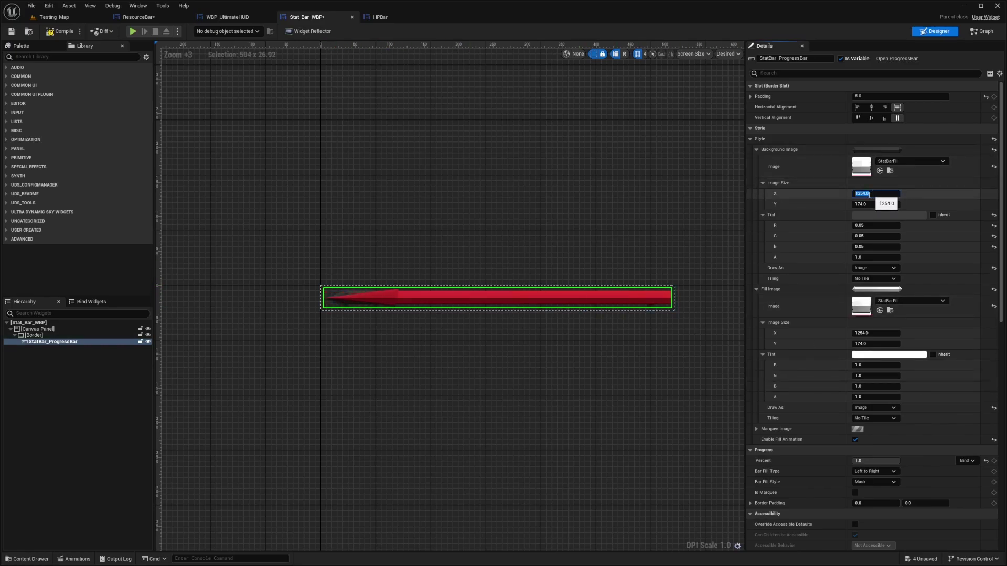
# Set the X image size of the progress bar's background image and fill image to 0.
pyautogui.write('0')
pyautogui.press('Return')
pyautogui.click(875, 333)
pyautogui.write('0')
pyautogui.press('Return')
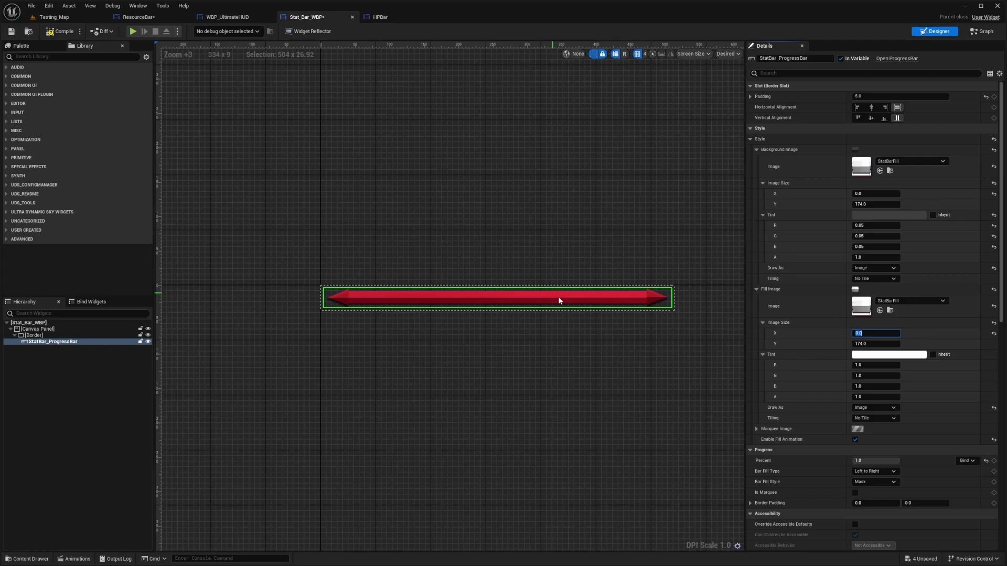
# Add an Image widget to the canvas panel beneath the Border and assign it the Statbar texture.
pyautogui.scroll(5, 418, 315)
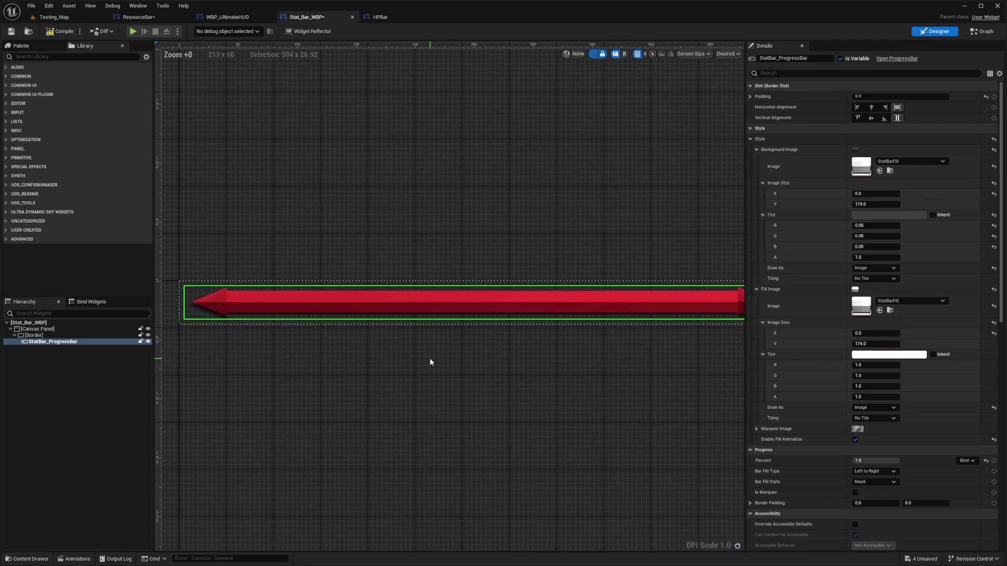
pyautogui.scroll(6, 209, 299)
pyautogui.scroll(-6, 357, 336)
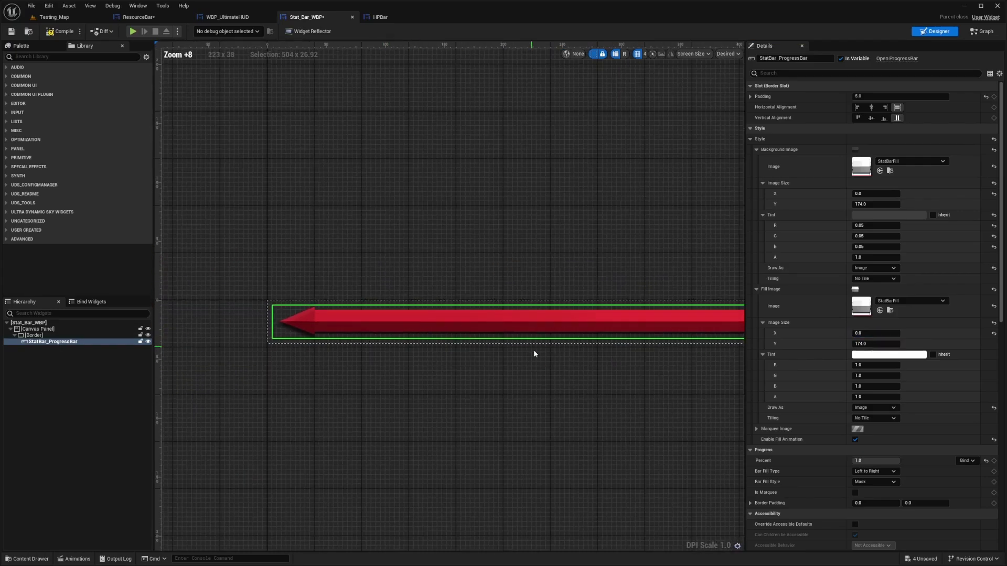
pyautogui.moveTo(534, 353); pyautogui.dragTo(410, 386, button='right')
pyautogui.scroll(-2, 400, 383)
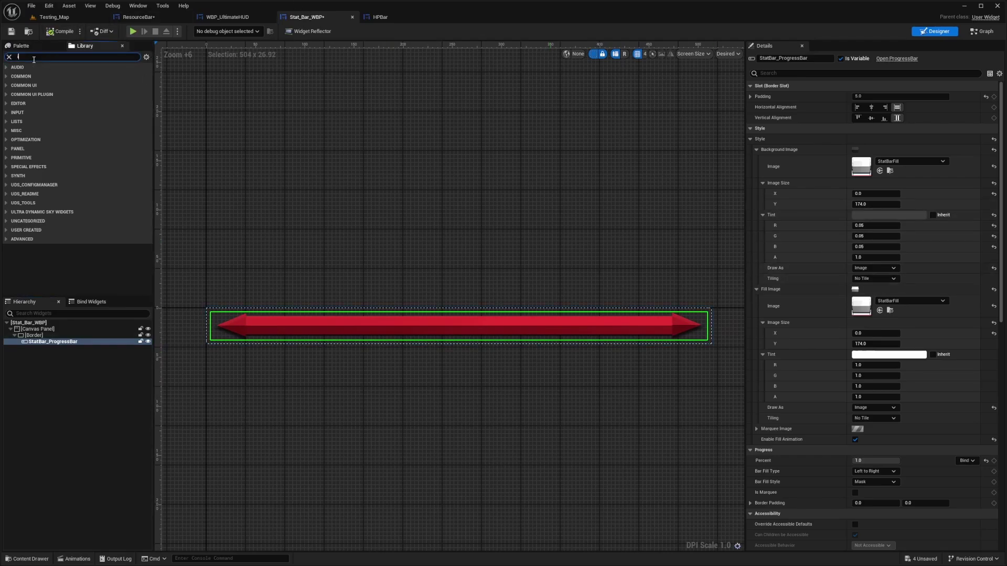
pyautogui.moveTo(31, 94); pyautogui.dragTo(35, 331)
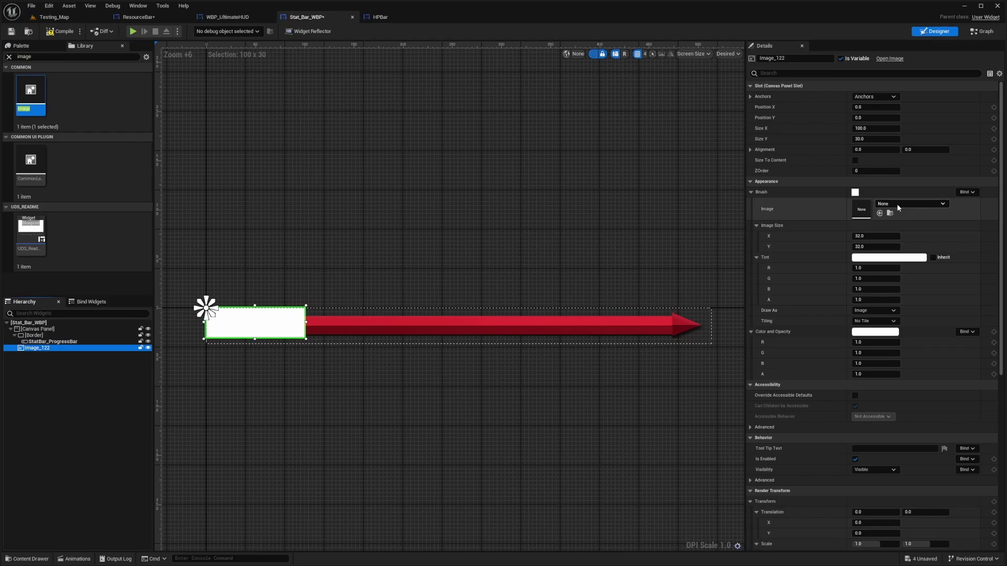
pyautogui.click(897, 204)
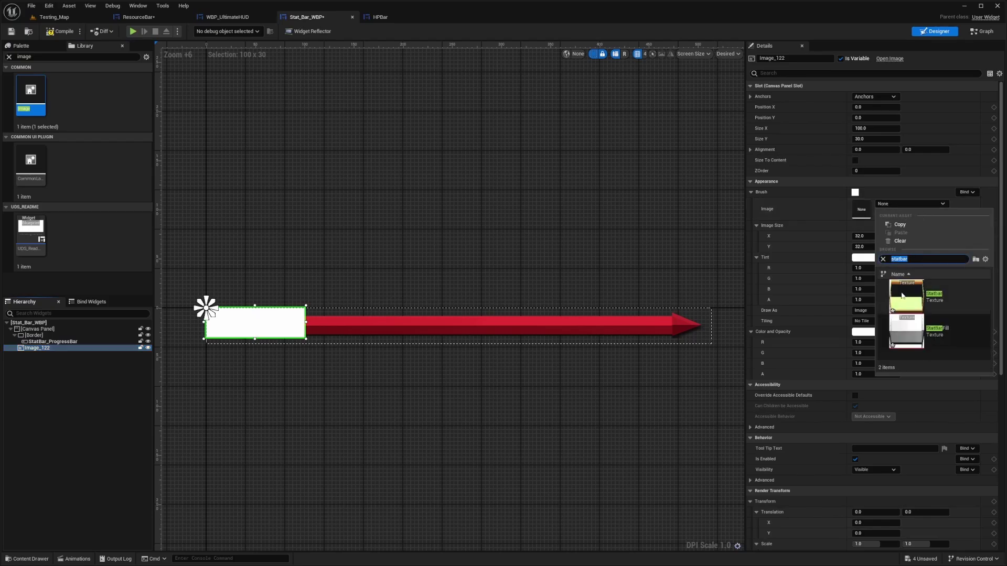
pyautogui.click(904, 295)
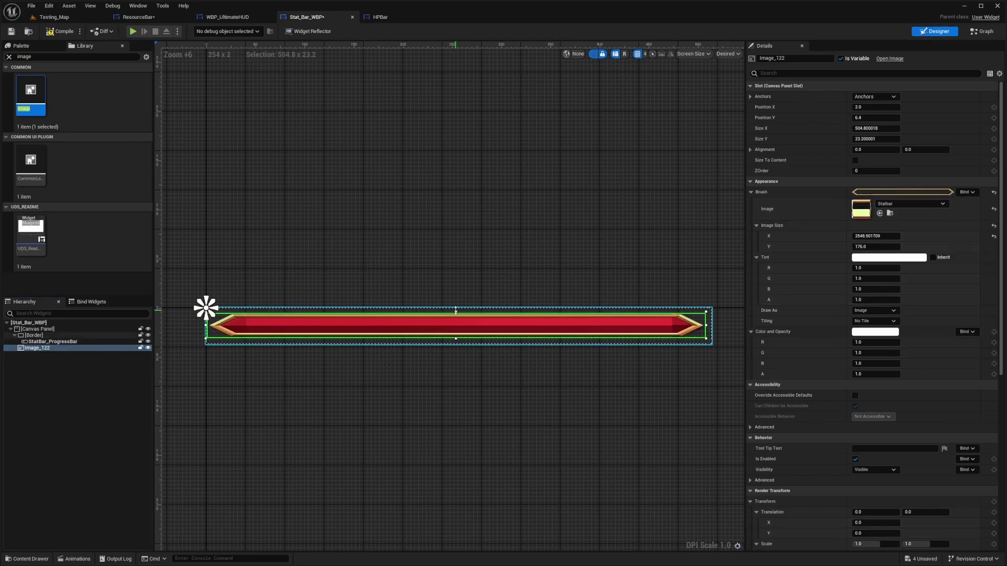
# Fit the frame image around the bar at about 499 × 27, positioned near 6.7, 4.9, and save and compile the widget.
pyautogui.moveTo(456, 311); pyautogui.dragTo(455, 309)
pyautogui.click(418, 361)
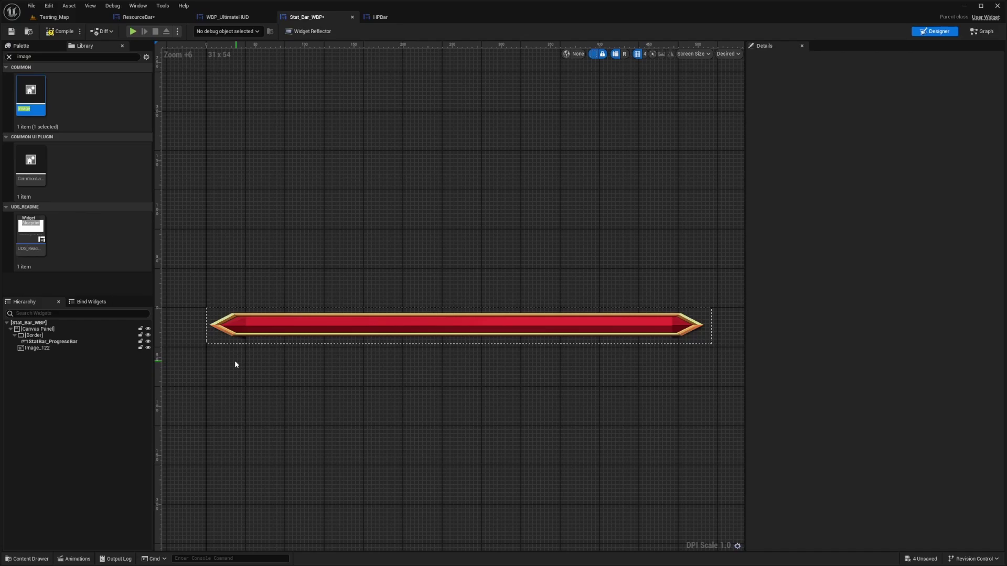
pyautogui.scroll(9, 233, 335)
pyautogui.click(325, 236)
pyautogui.scroll(-3, 335, 256)
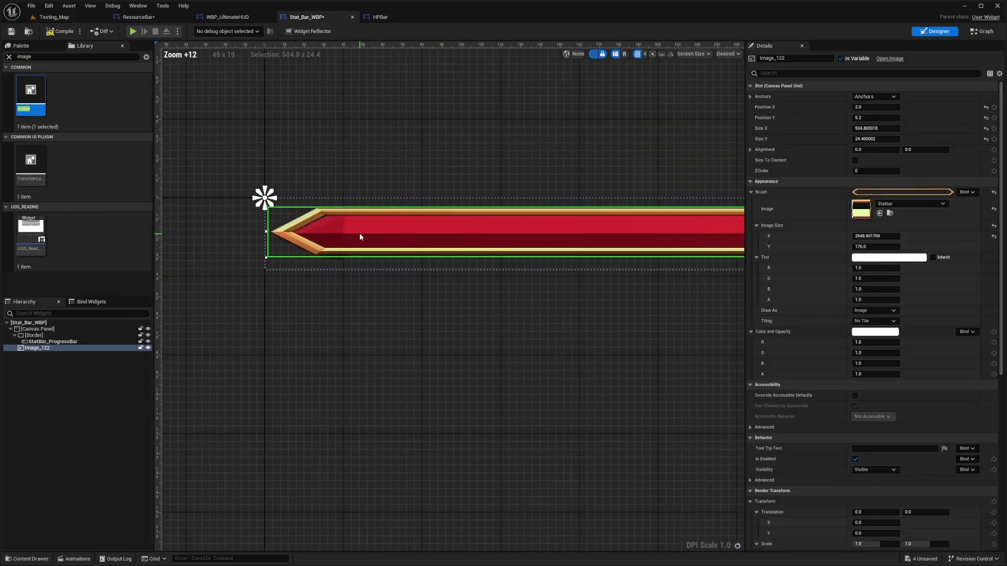
pyautogui.scroll(-2, 517, 273)
pyautogui.scroll(-2, 558, 361)
pyautogui.moveTo(559, 361); pyautogui.dragTo(339, 394, button='right')
pyautogui.hotkey('ctrl', 'shift', 's')
pyautogui.click(345, 312)
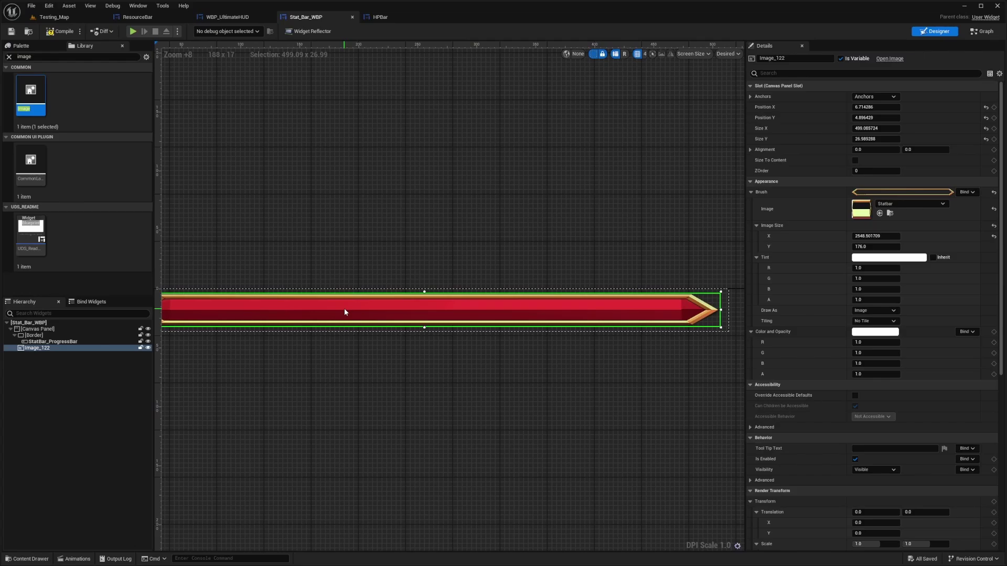
pyautogui.click(58, 32)
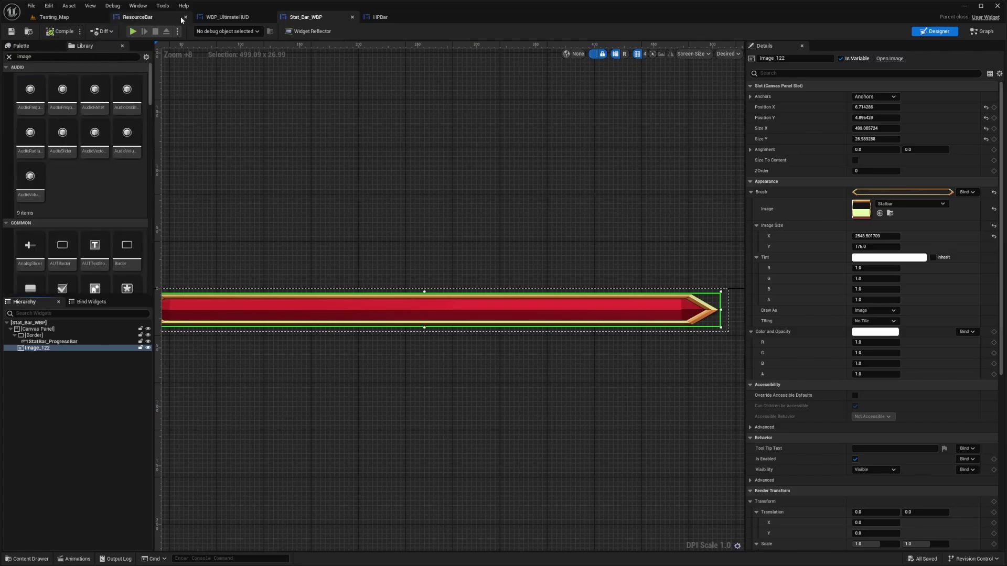
# Check the bars in WBP_UltimateHUD and bring the framed bar design over from Stat_Bar_WBP into the ResourceBar widget.
pyautogui.click(227, 18)
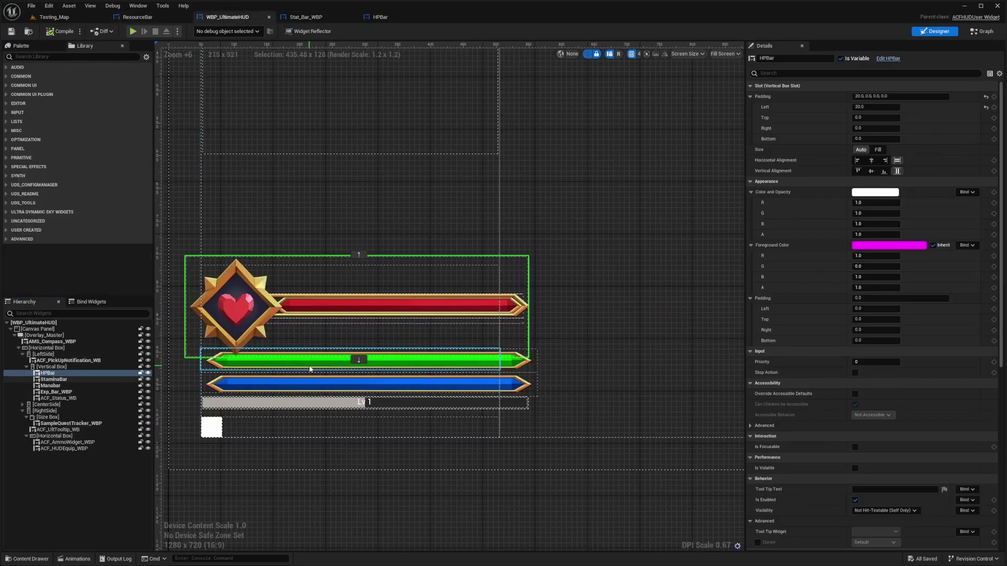
pyautogui.click(306, 17)
pyautogui.click(53, 348)
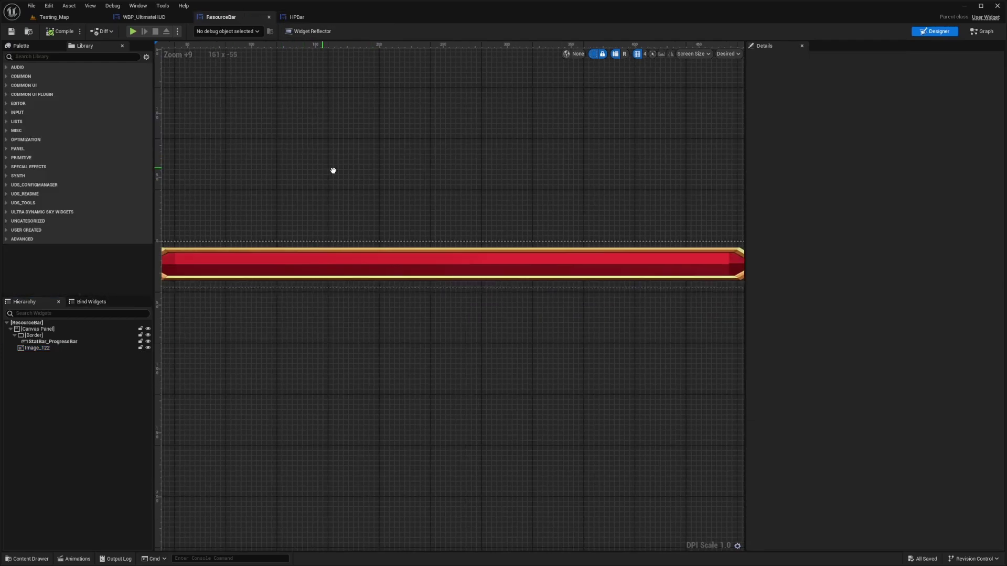
pyautogui.moveTo(383, 193); pyautogui.dragTo(460, 191, button='right')
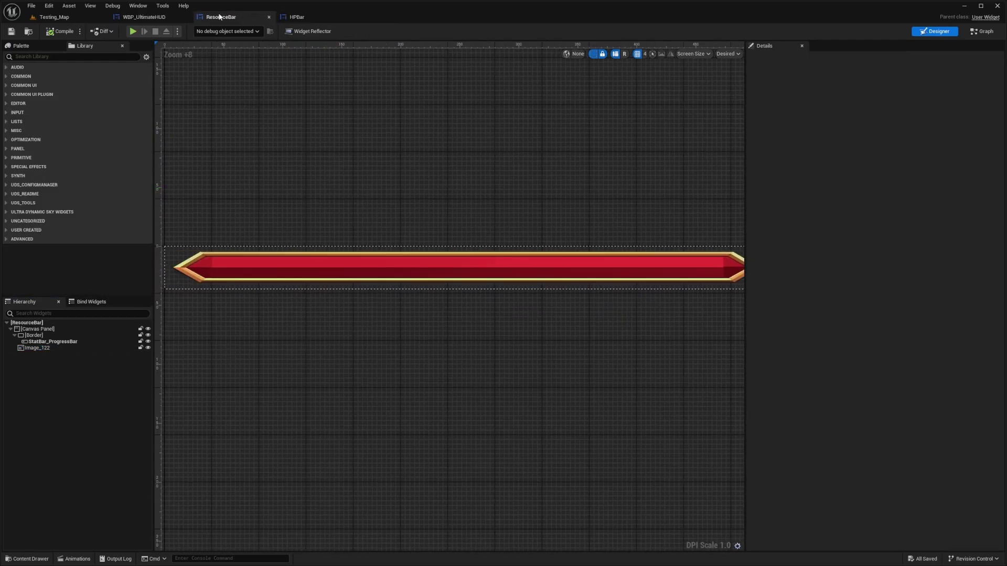
# Replace StaminaBar and Manabar in WBP_UltimateHUD with two ResourceBar widgets placed below HPBar in the vertical box.
pyautogui.click(142, 17)
pyautogui.click(63, 379)
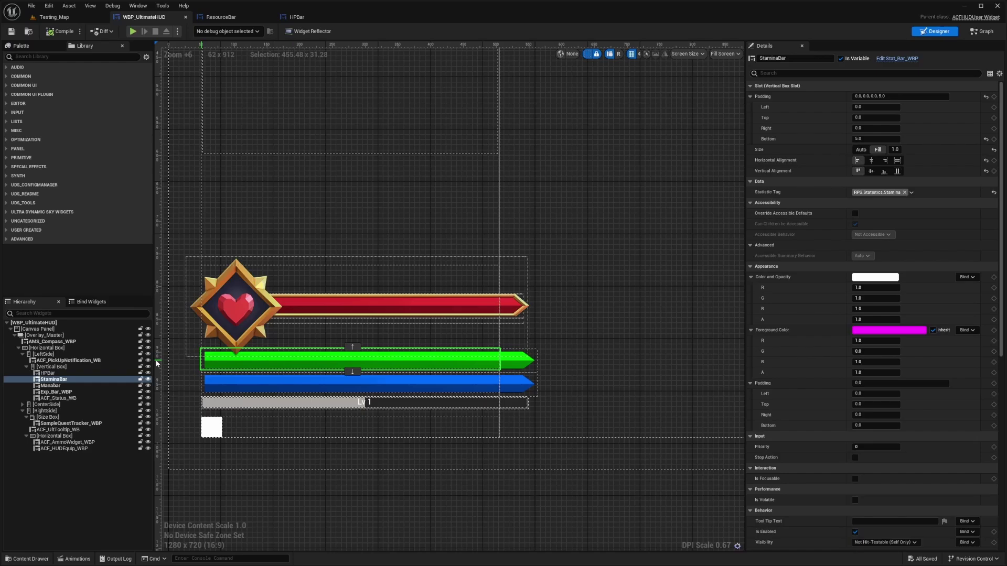
pyautogui.keyDown('ctrl'); pyautogui.click(58, 386); pyautogui.keyUp('ctrl')
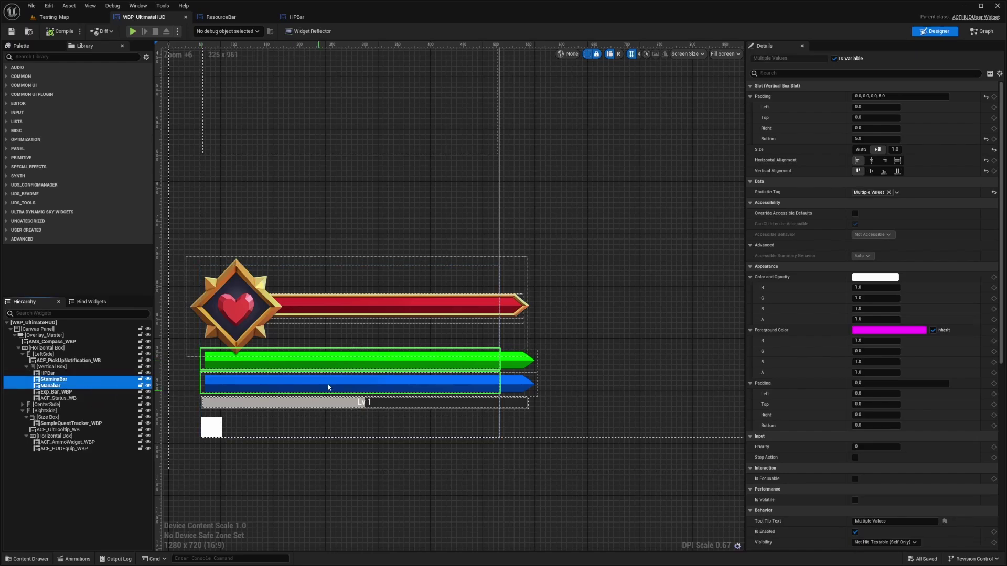
pyautogui.press('Delete')
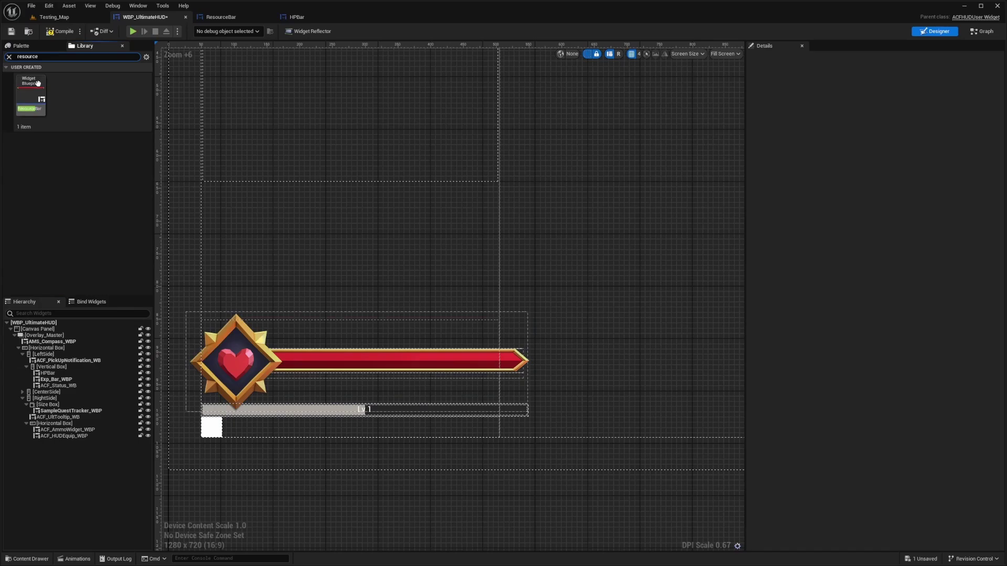
pyautogui.moveTo(31, 96); pyautogui.dragTo(63, 376)
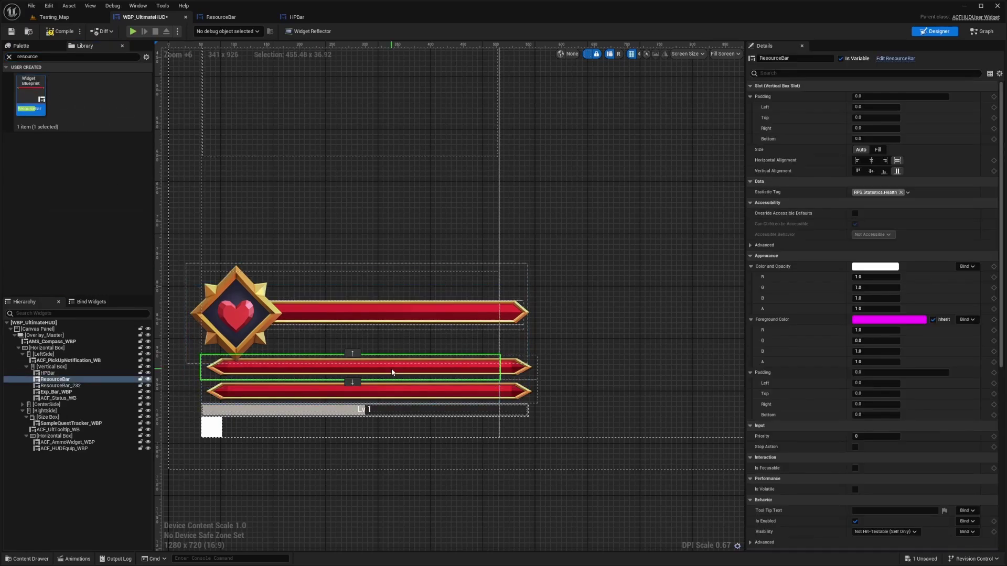
# Set the statistic tag to RPG.Statistics.Mana on the upper resource bar and RPG.Statistics.Stamina on the lower one.
pyautogui.click(875, 194)
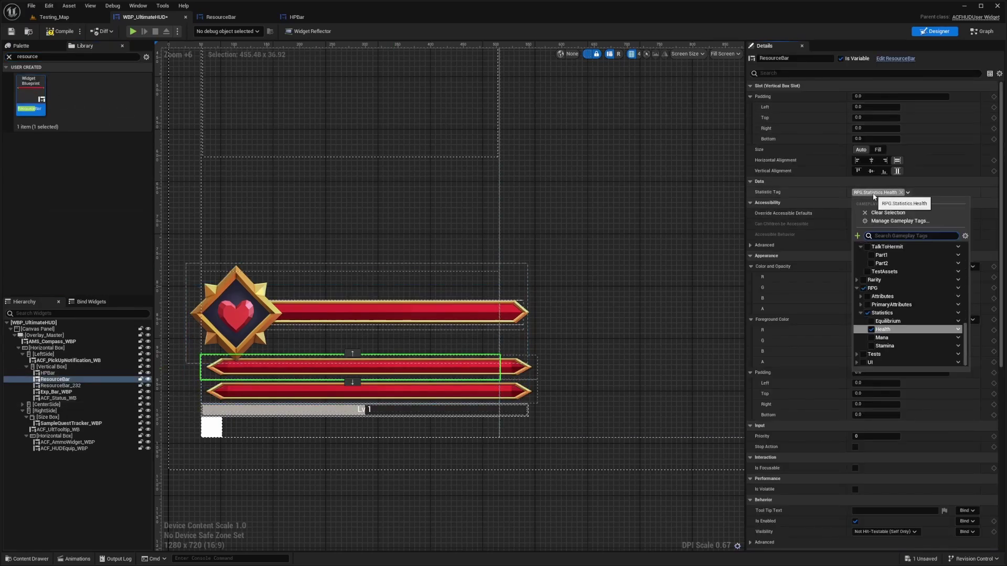
pyautogui.click(874, 338)
pyautogui.click(427, 391)
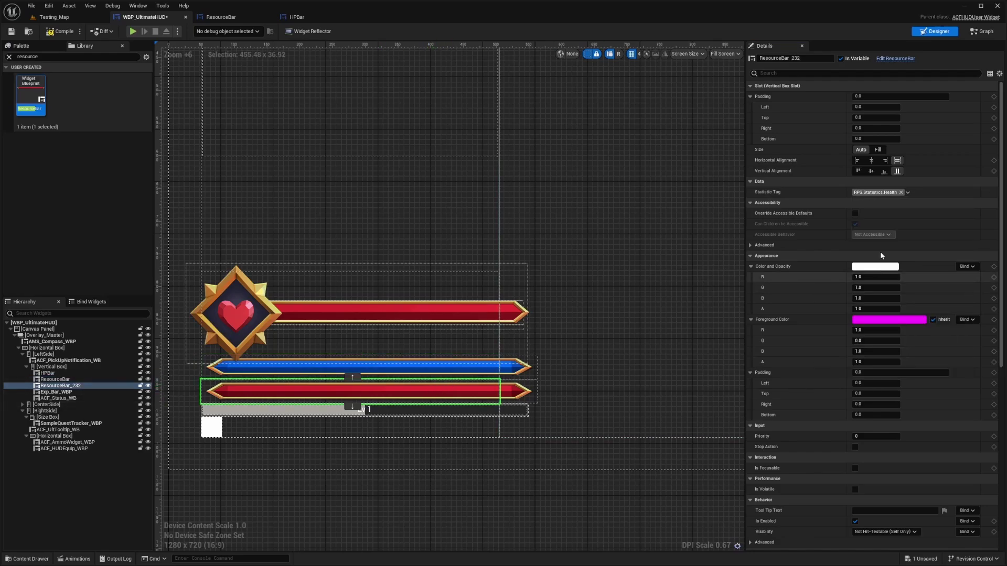
pyautogui.click(886, 193)
pyautogui.click(872, 346)
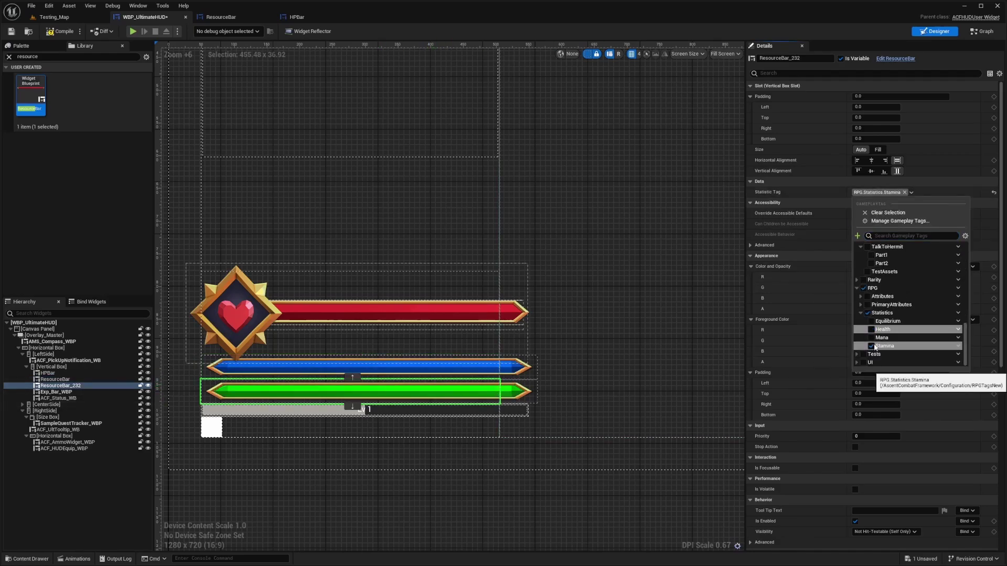
# Select the mana bar for checking and save and compile WBP_UltimateHUD.
pyautogui.scroll(2, 294, 455)
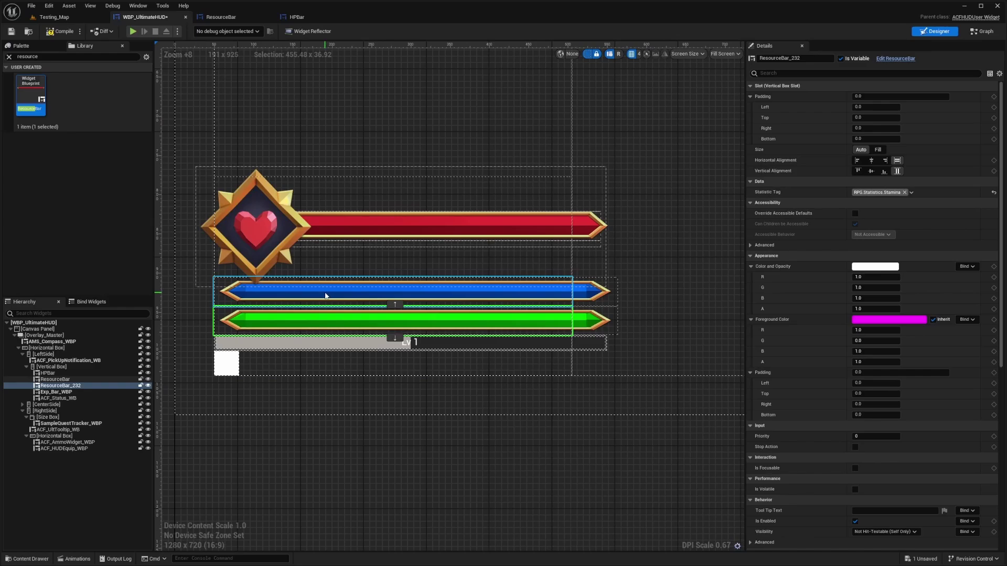
pyautogui.click(293, 300)
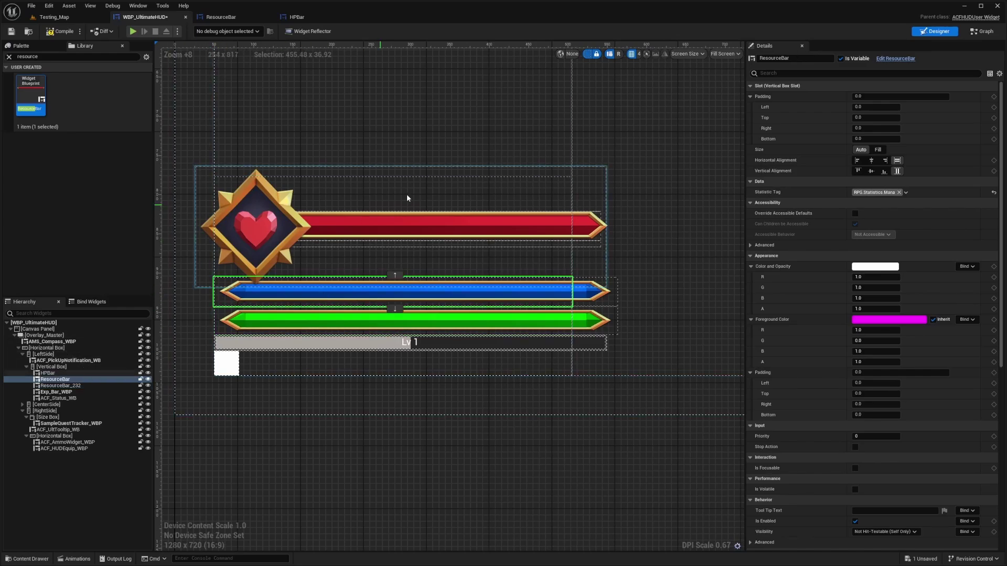
pyautogui.hotkey('ctrl', 's')
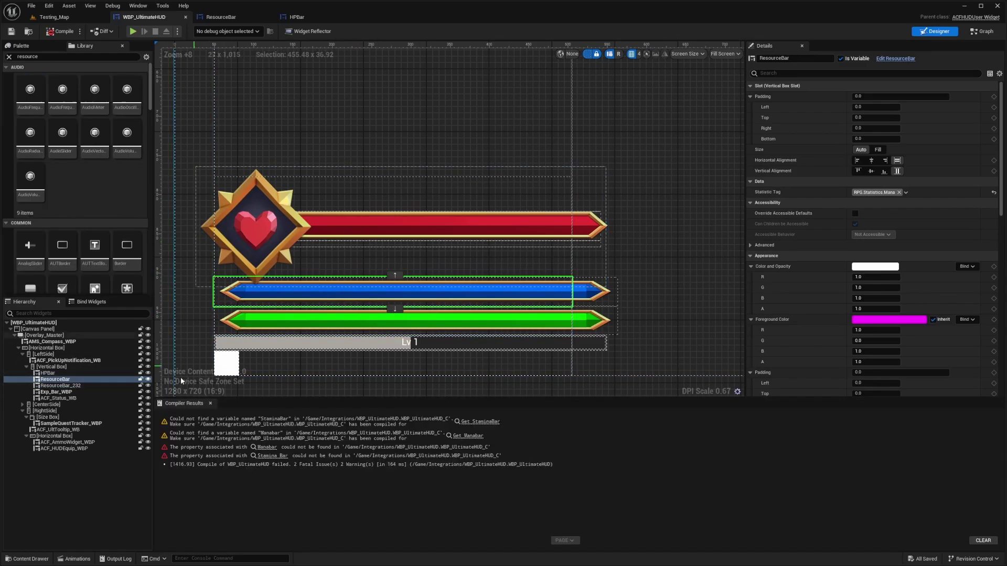
# Open the missing Manabar reference from the compiler results and examine the bar variables used in the Init Statbars graph.
pyautogui.click(267, 448)
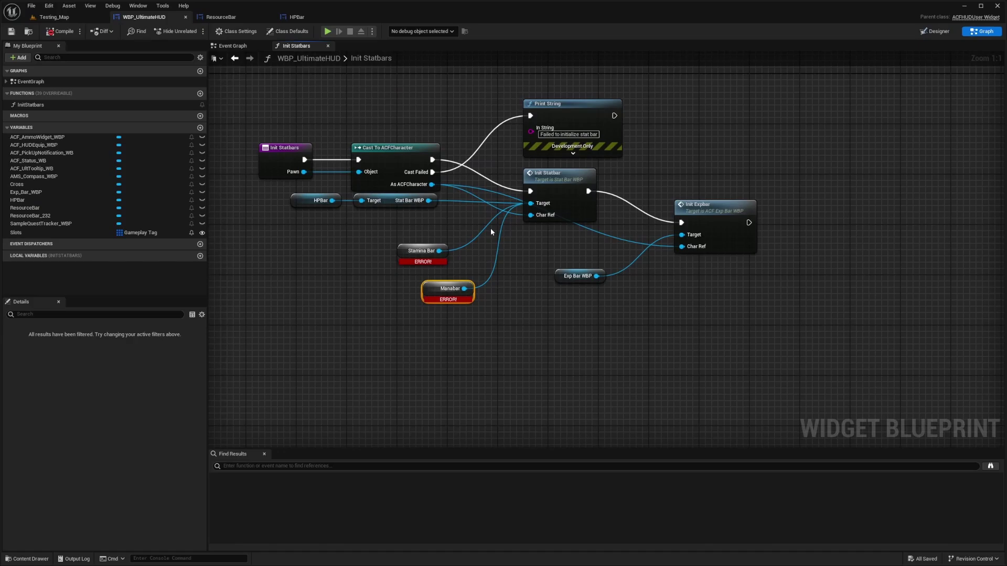
pyautogui.click(423, 257)
pyautogui.click(285, 227)
pyautogui.moveTo(377, 269); pyautogui.dragTo(345, 280, button='right')
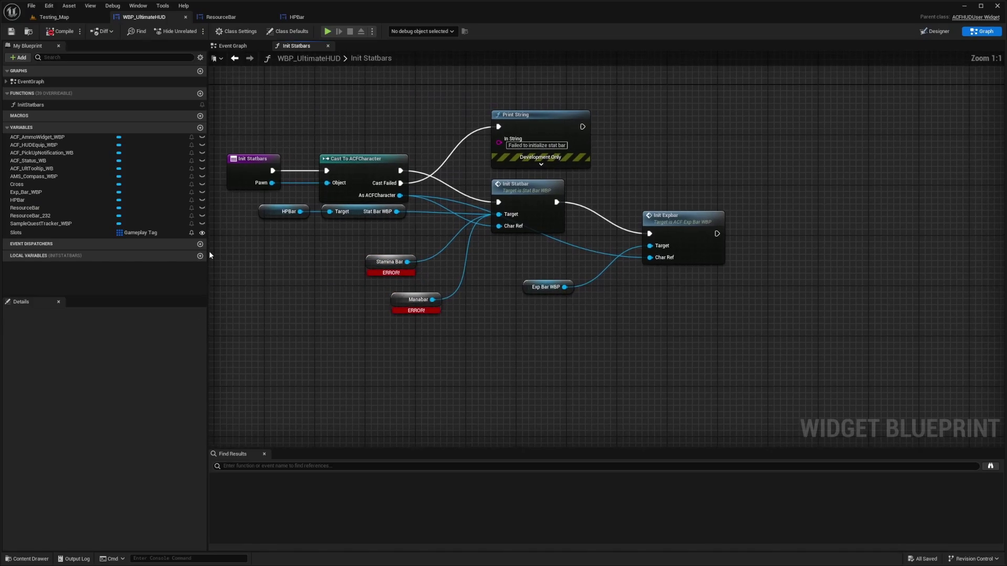
pyautogui.click(221, 18)
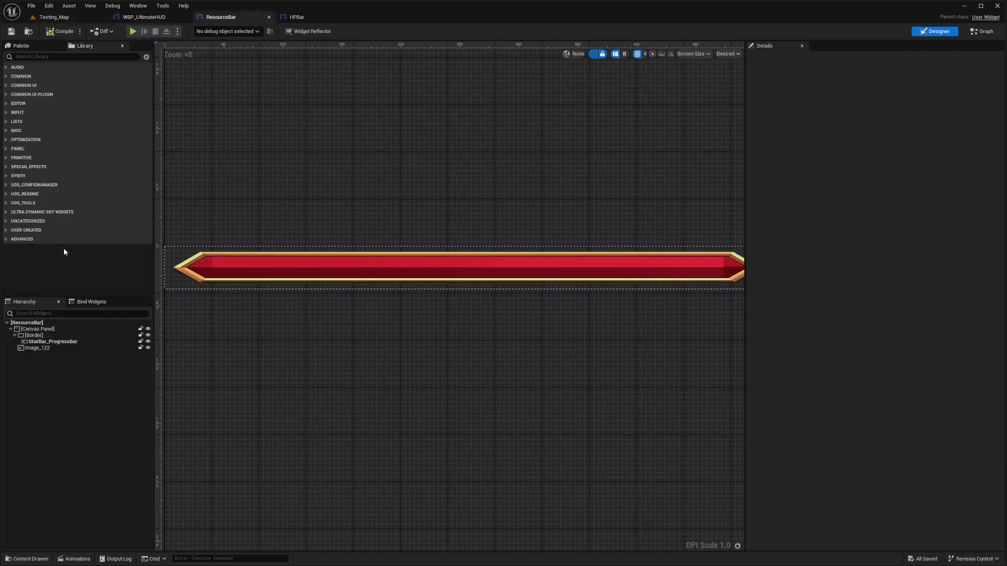
pyautogui.click(133, 18)
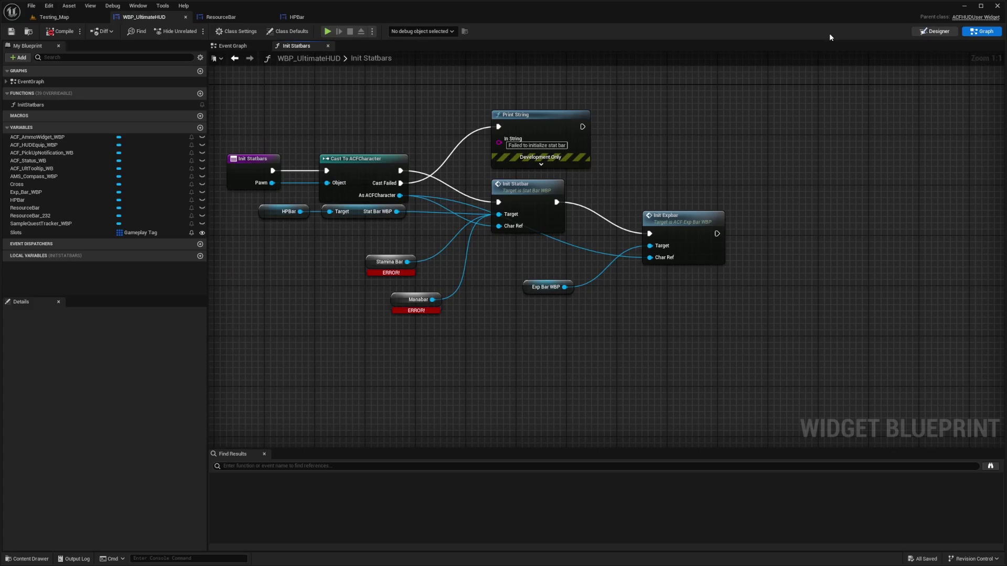
# Rename the upper resource bar, which uses the RPG.Statistics.Mana tag, as ManaBar in the widget designer.
pyautogui.click(934, 31)
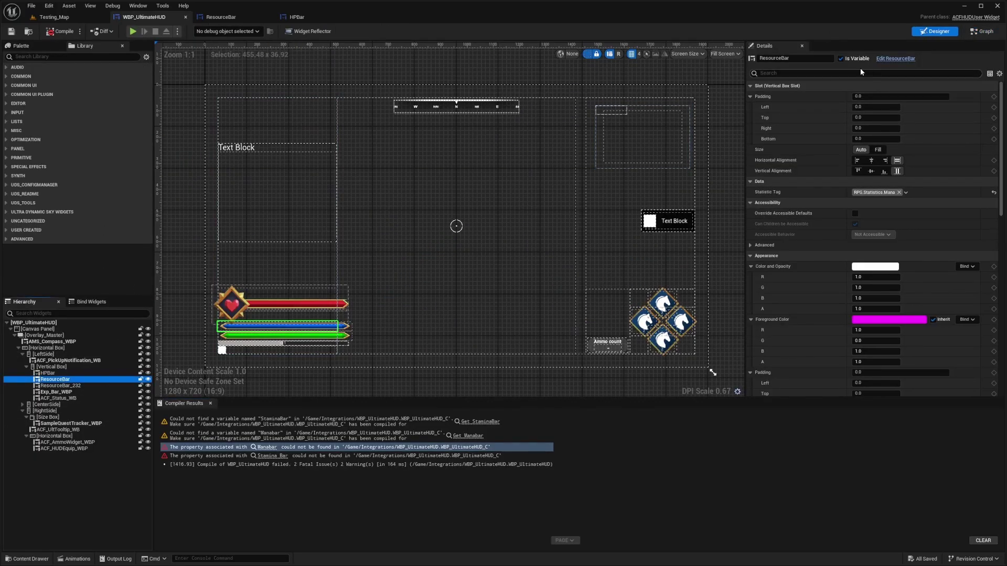
pyautogui.click(798, 60)
pyautogui.write('ManaBar')
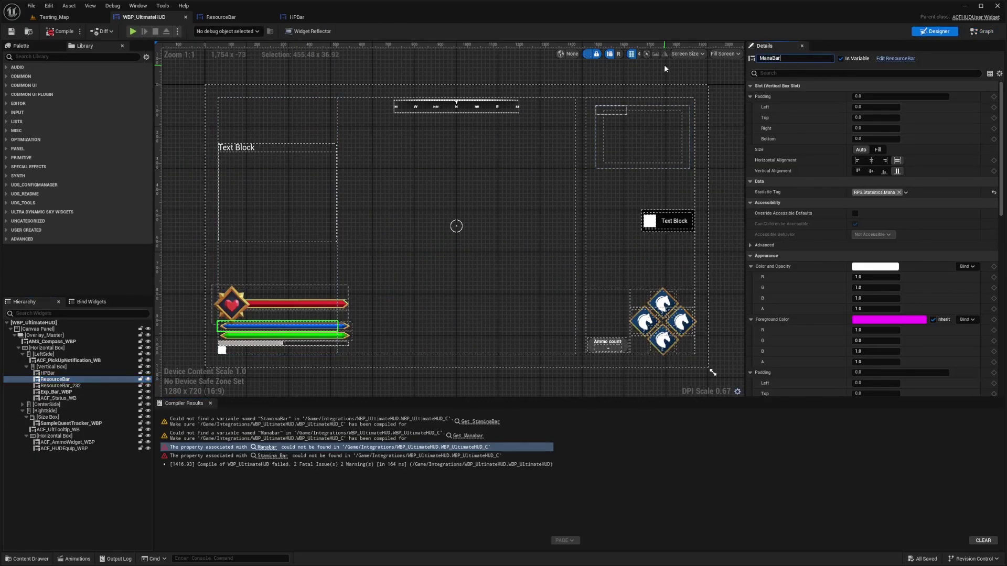
pyautogui.press('Return')
# Rename the lower green resource bar as StaminaBar and compile the widget blueprint.
pyautogui.scroll(5, 284, 253)
pyautogui.click(283, 254)
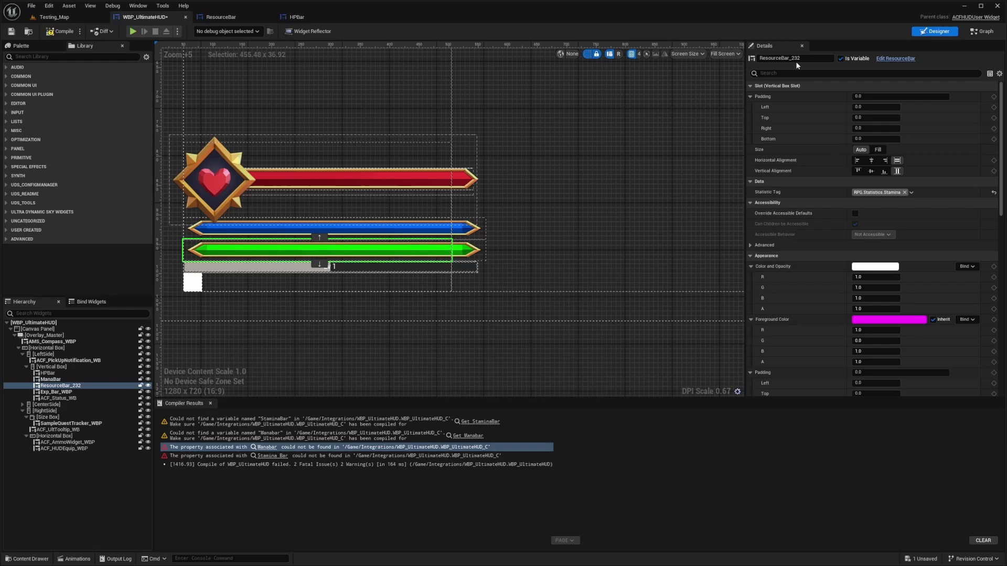
pyautogui.write('StaminaBar')
pyautogui.press('Return')
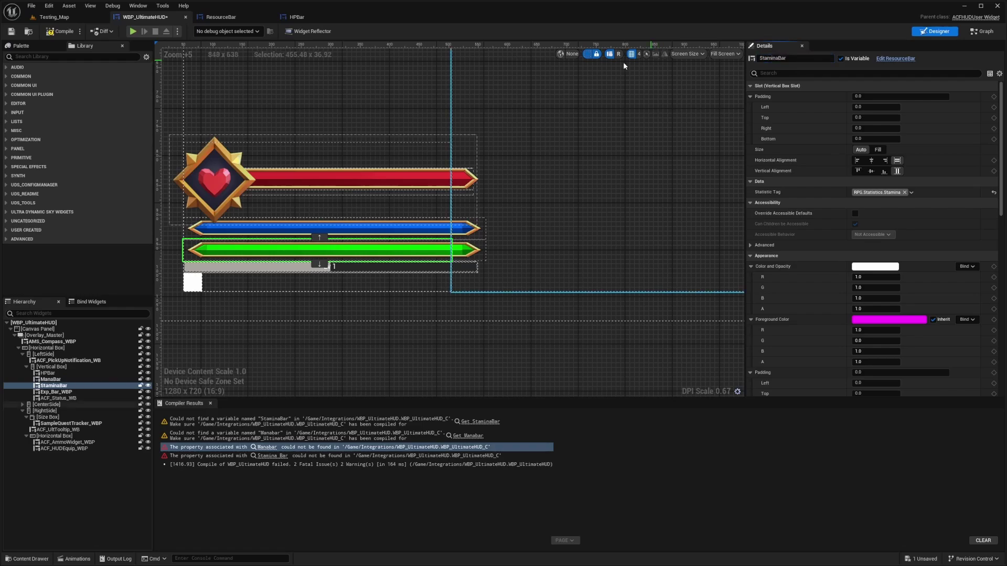
pyautogui.click(64, 34)
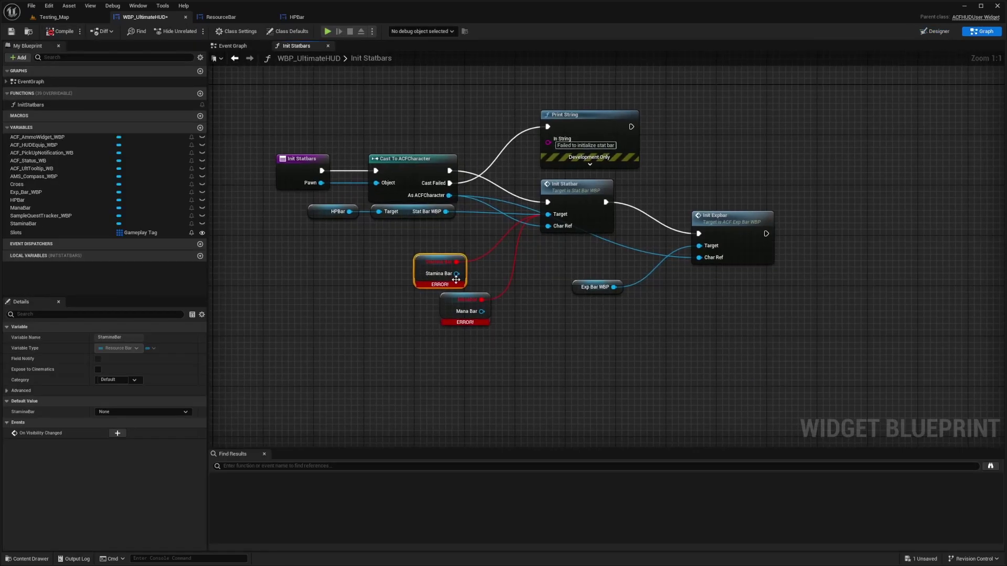
# Delete the broken Stamina Bar and Mana Bar getters in Init Statbars and move the HPBar and Stat Bar WBP nodes lower.
pyautogui.moveTo(456, 274); pyautogui.dragTo(463, 275)
pyautogui.moveTo(531, 263); pyautogui.dragTo(417, 303)
pyautogui.press('Delete')
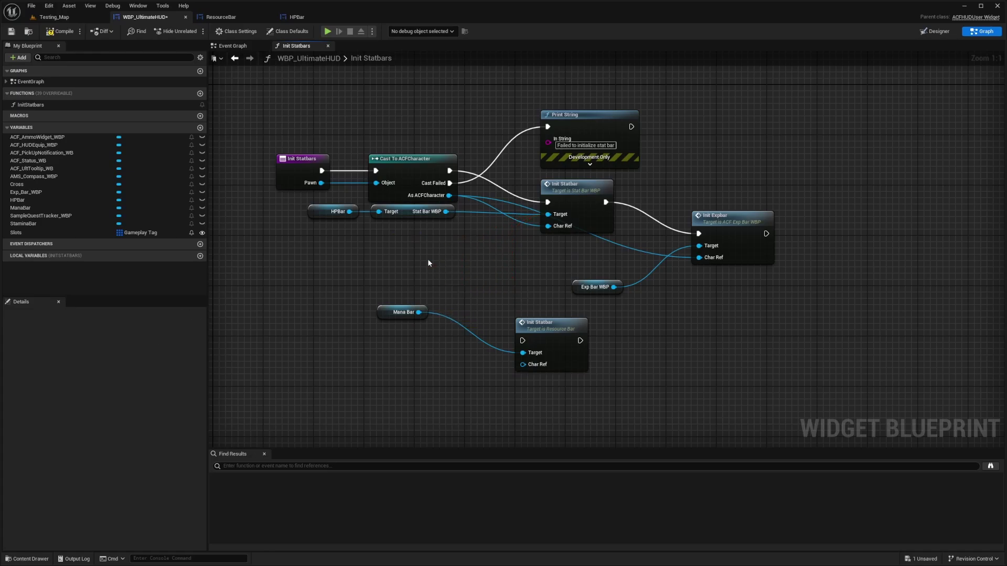
pyautogui.moveTo(457, 248); pyautogui.dragTo(373, 237)
pyautogui.click(560, 183)
pyautogui.click(532, 324)
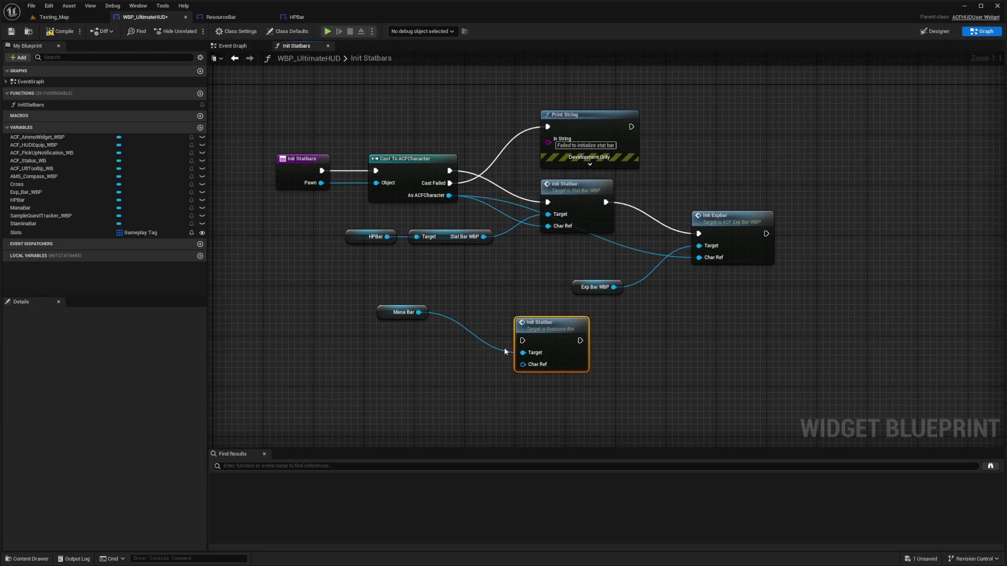
# Delete the unconnected Resource Bar Init Statbar call and its Mana Bar getter from the graph.
pyautogui.click(551, 324)
pyautogui.press('Delete')
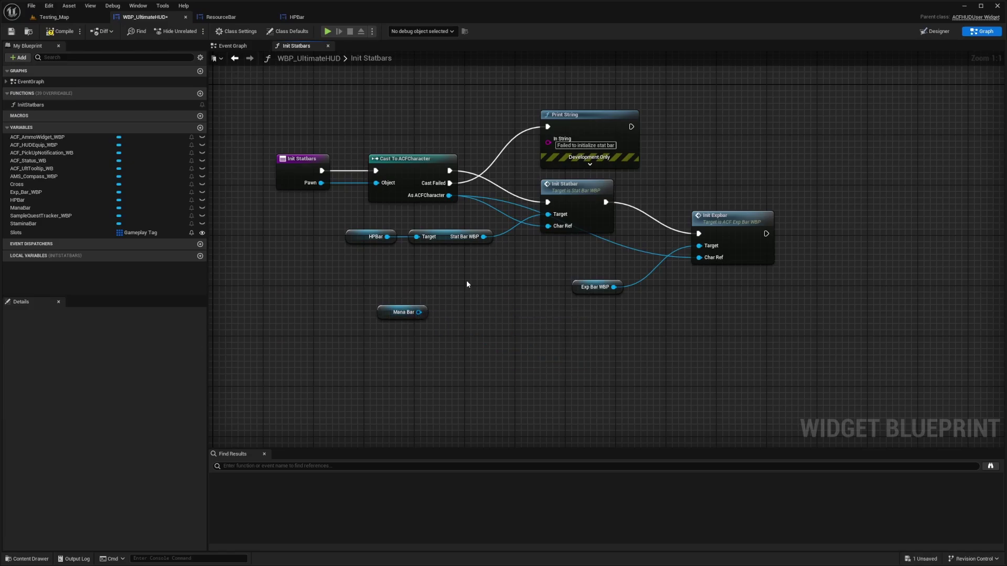
pyautogui.click(404, 311)
pyautogui.press('Delete')
# Add a new ManaBar getter to the graph and call Init Statbar from it.
pyautogui.moveTo(26, 209); pyautogui.dragTo(474, 322)
pyautogui.click(419, 333)
pyautogui.write('init')
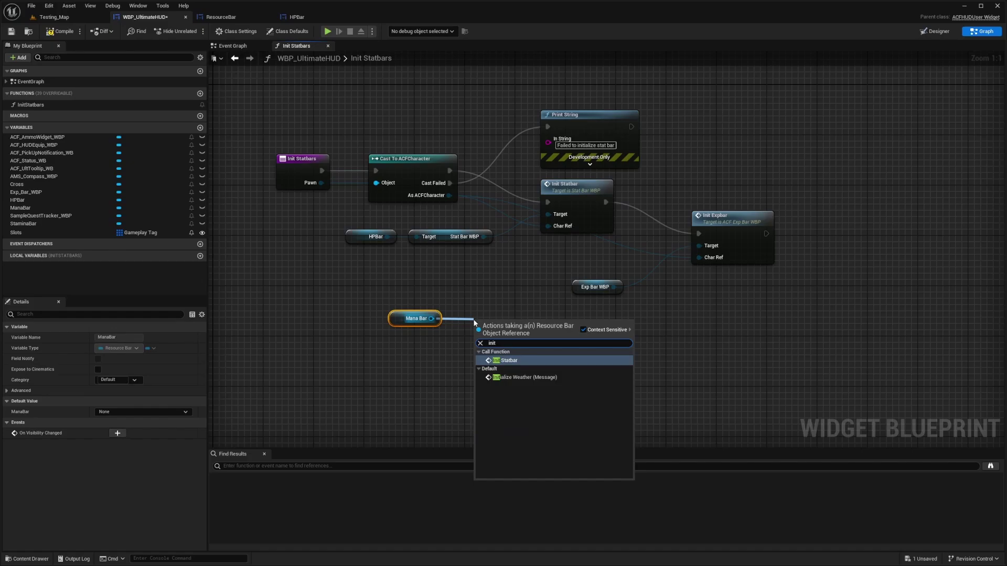
pyautogui.press('Return')
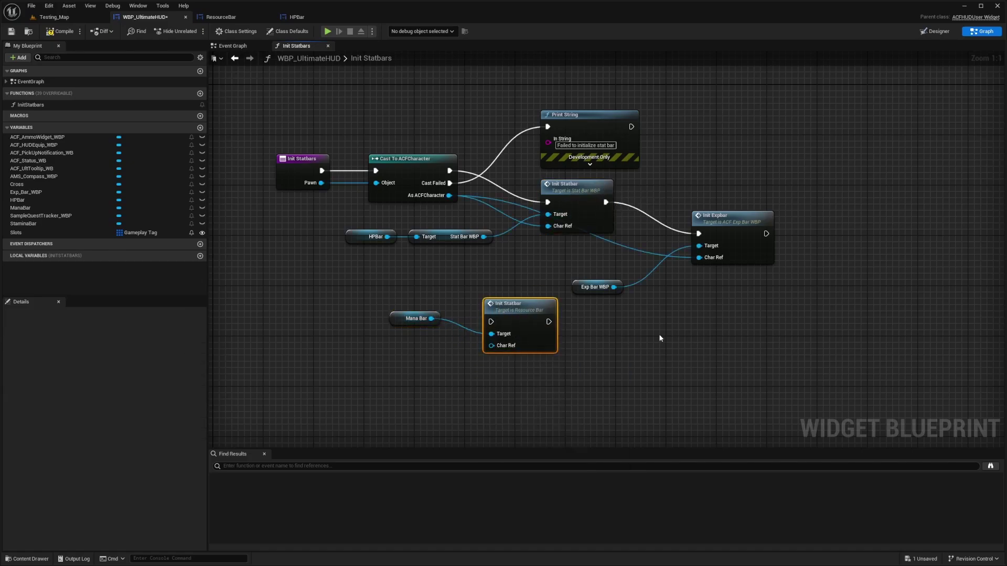
# Insert the Resource Bar Init Statbar call between the first Init Statbar and Init Expbar, connecting its Char Ref to As ACFCharacter.
pyautogui.moveTo(705, 220); pyautogui.dragTo(769, 213)
pyautogui.moveTo(592, 287); pyautogui.dragTo(781, 294)
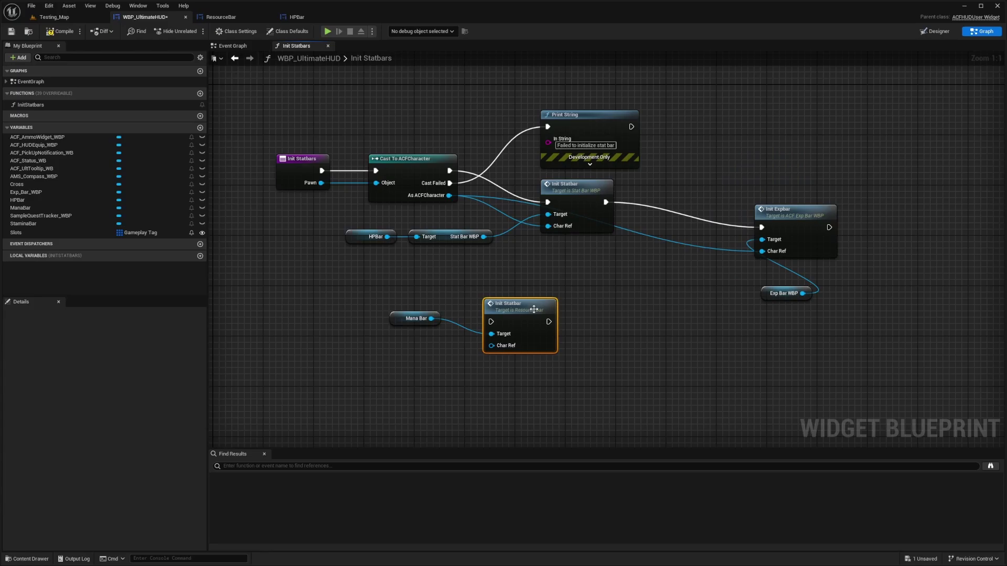
pyautogui.moveTo(528, 311); pyautogui.dragTo(680, 197)
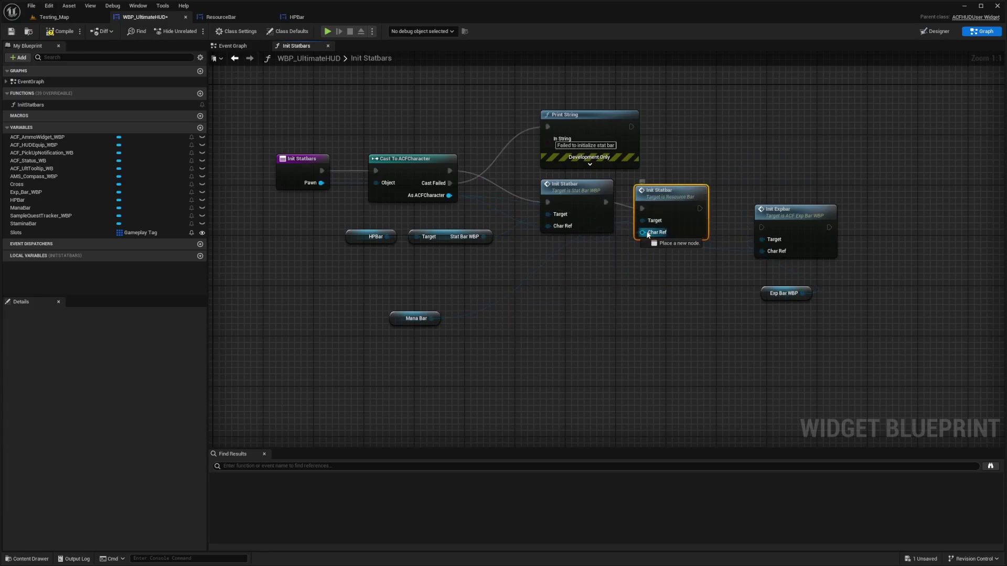
pyautogui.moveTo(643, 232); pyautogui.dragTo(451, 198)
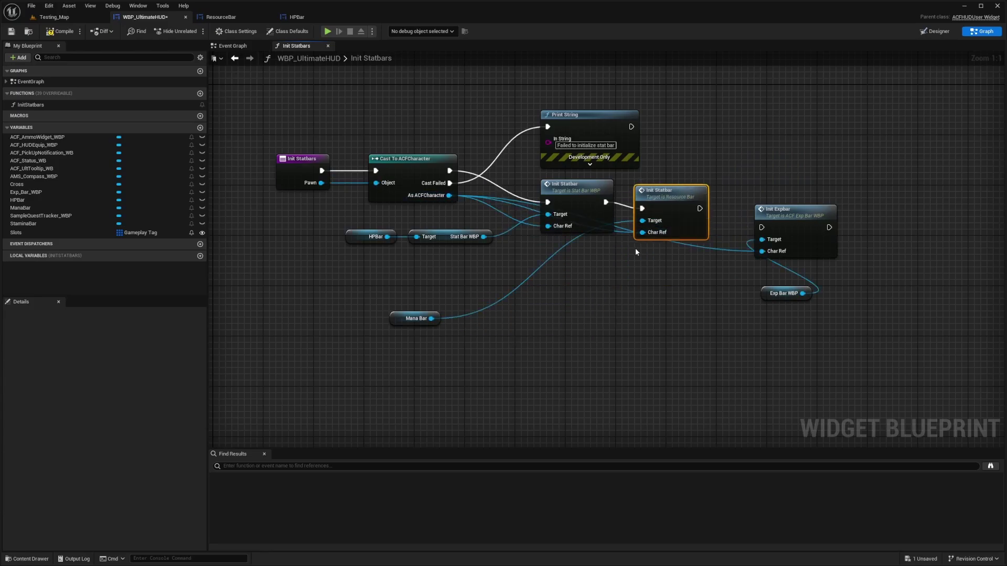
# Add a StaminaBar getter beside the Mana Bar getter and connect both to the Target of the Resource Bar Init Statbar call.
pyautogui.click(416, 318)
pyautogui.moveTo(416, 318); pyautogui.dragTo(655, 261)
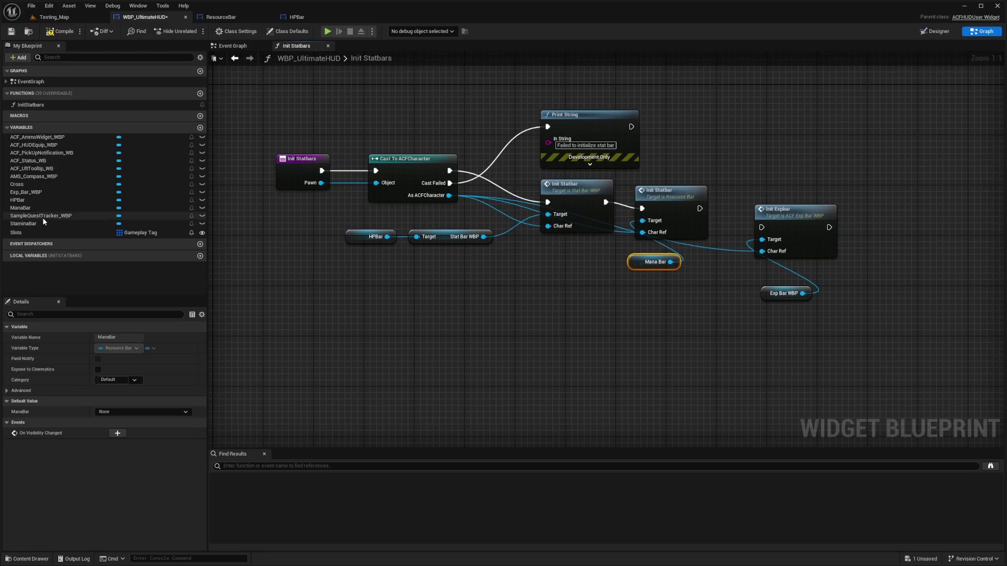
pyautogui.moveTo(36, 227); pyautogui.dragTo(587, 295)
pyautogui.click(607, 309)
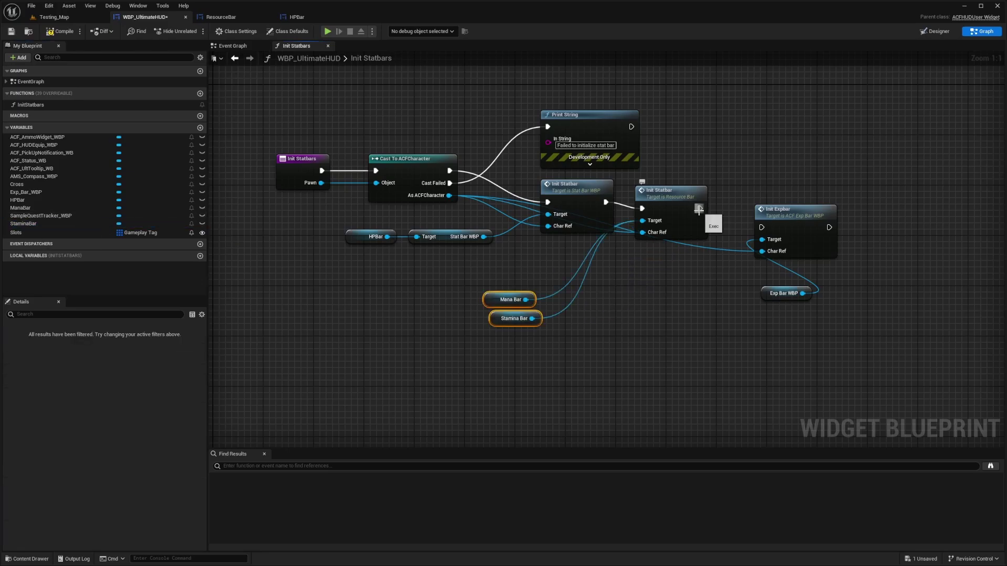
# Connect the Resource Bar Init Statbar execution output to Init Expbar, and compile and save the blueprint.
pyautogui.moveTo(700, 209); pyautogui.dragTo(763, 228)
pyautogui.click(692, 182)
pyautogui.click(56, 33)
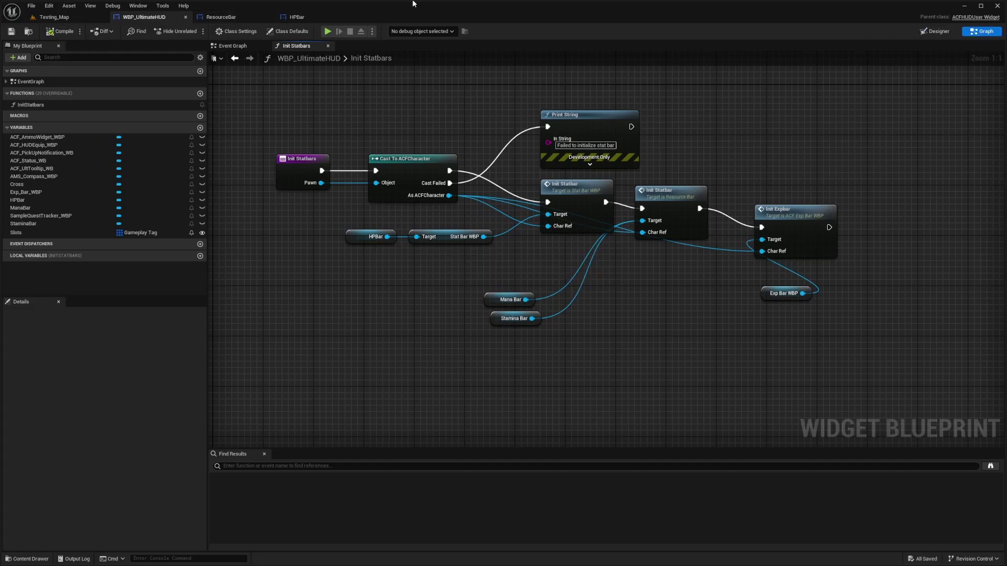
# Play-test Testing_Map, running and attacking an enemy to check how the mana and stamina bars behave.
pyautogui.click(33, 18)
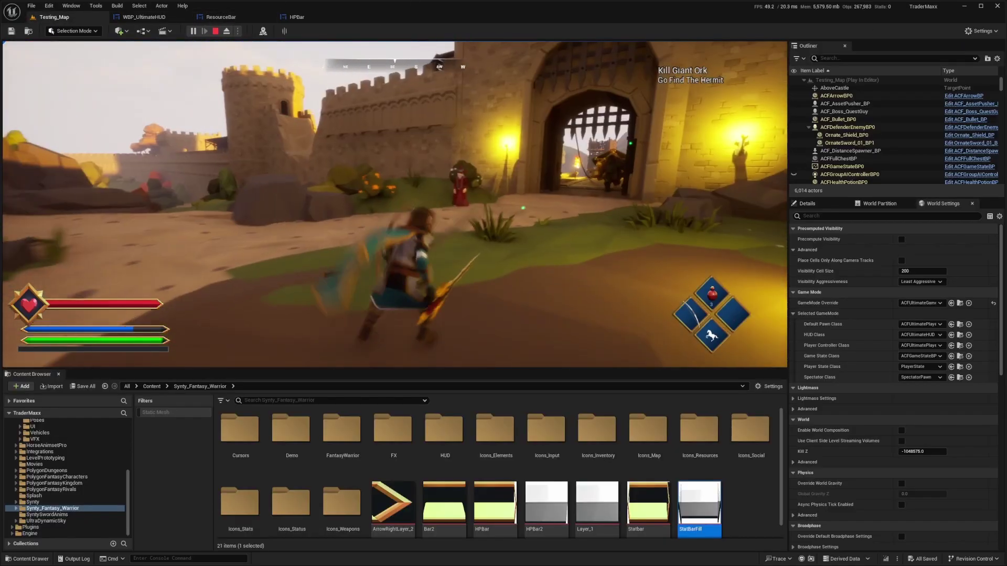
pyautogui.press('w')
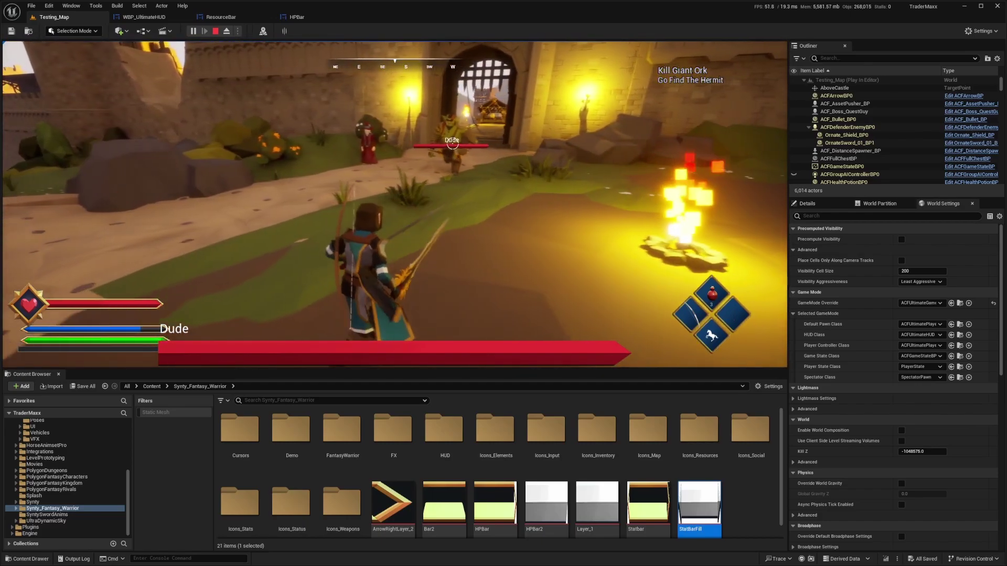
pyautogui.click(395, 204)
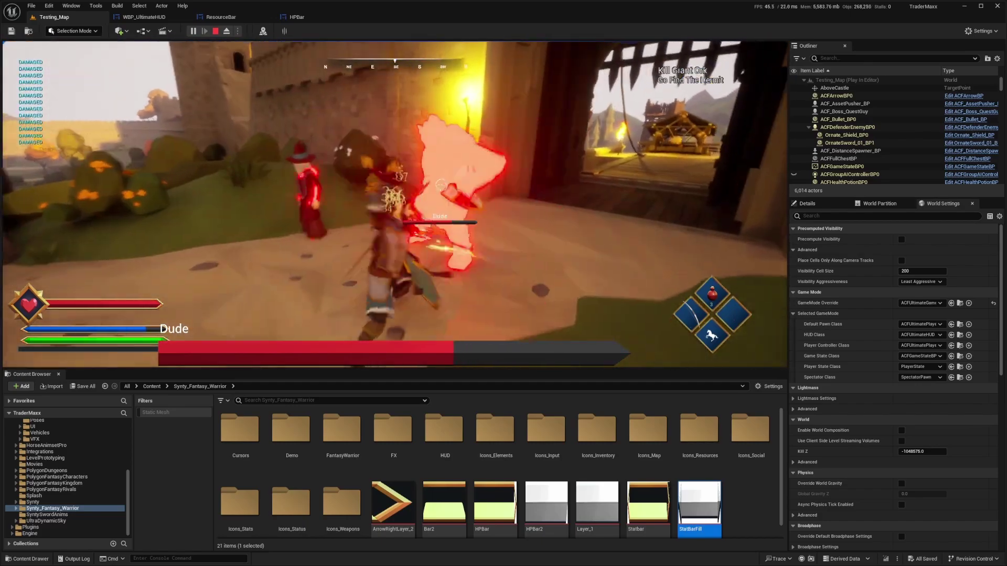
pyautogui.click(395, 205)
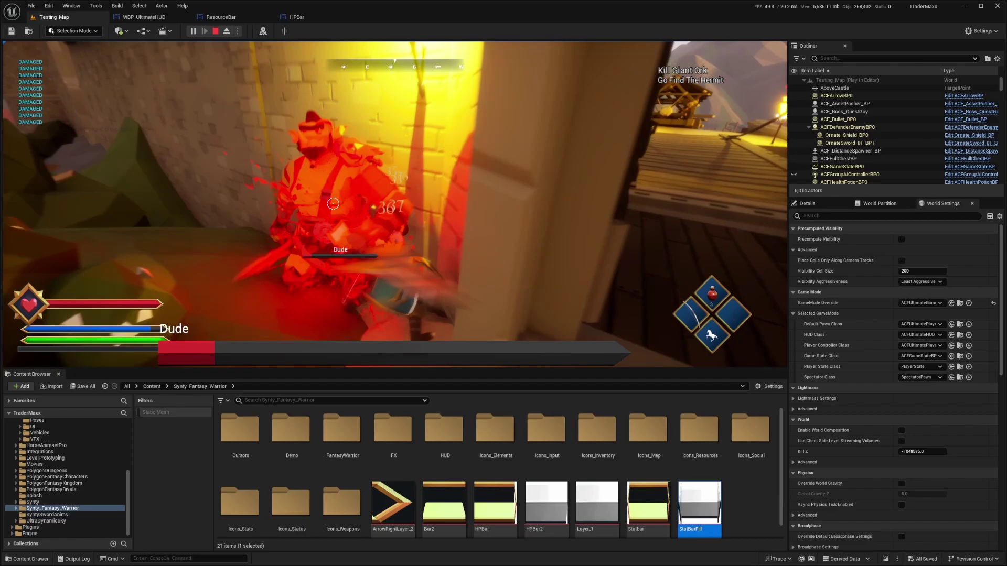
pyautogui.press('Escape')
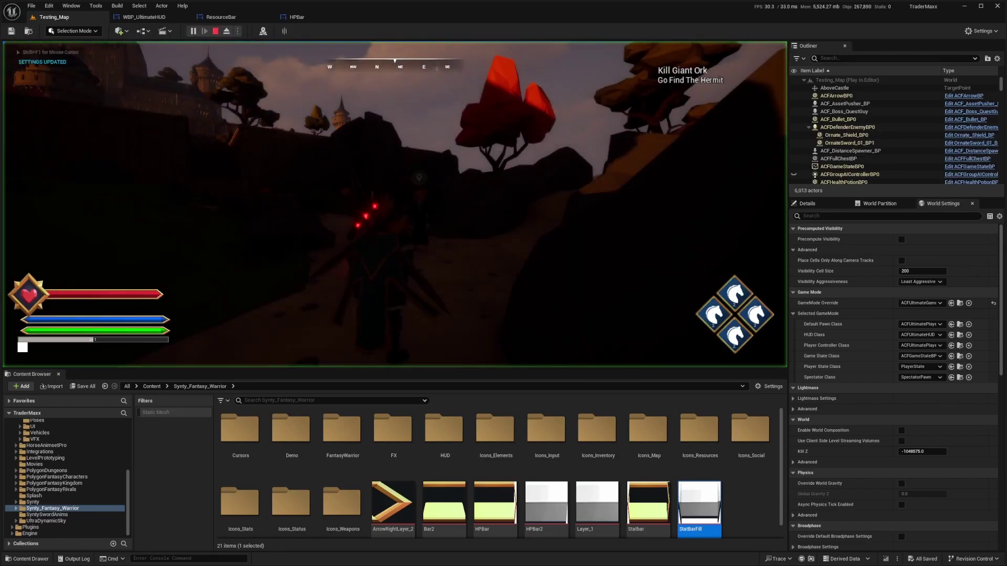
# Run the game full screen and move the character around to examine the layout of the HUD bars.
pyautogui.press('F11')
pyautogui.press('w')
pyautogui.press('w')
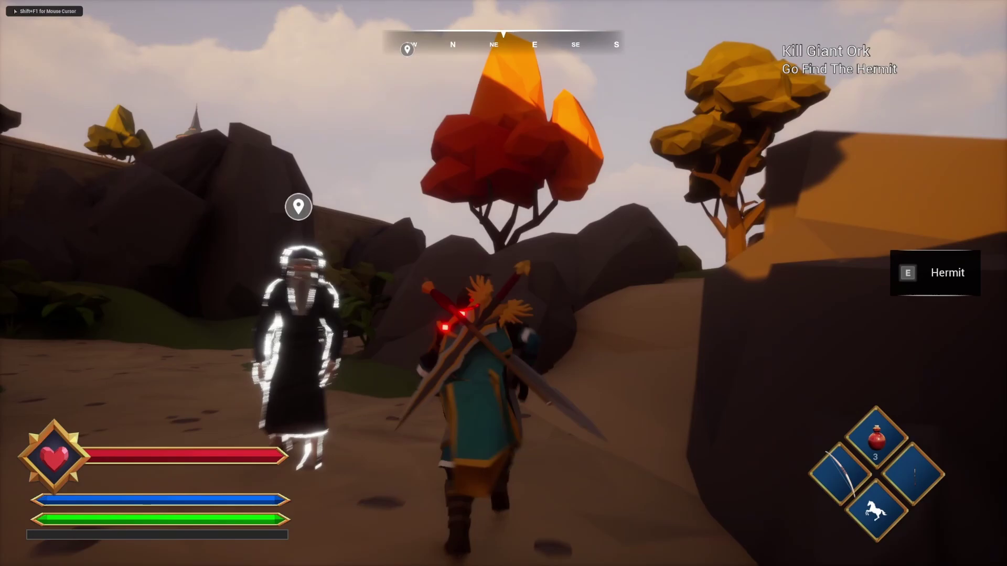
pyautogui.press('d')
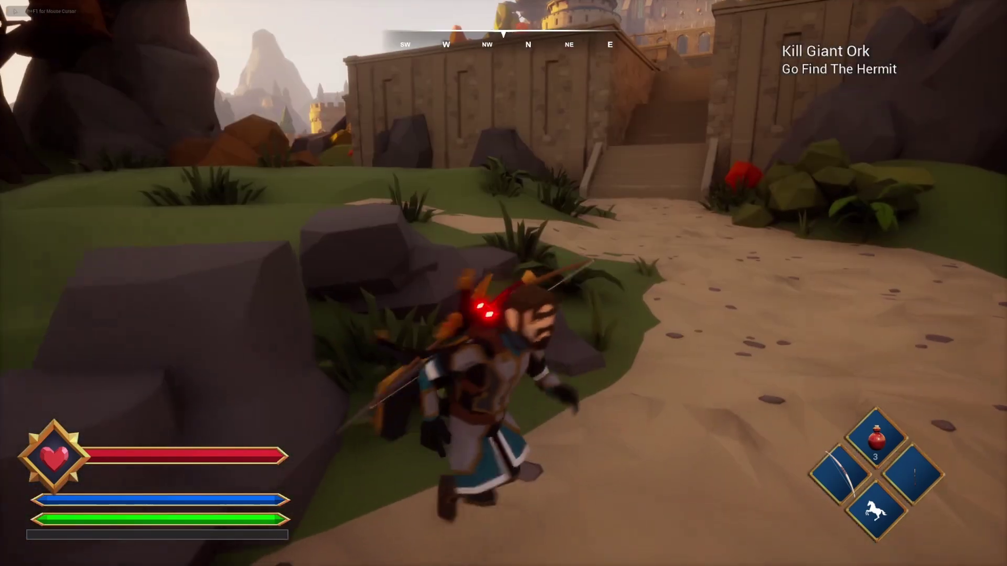
pyautogui.press('w')
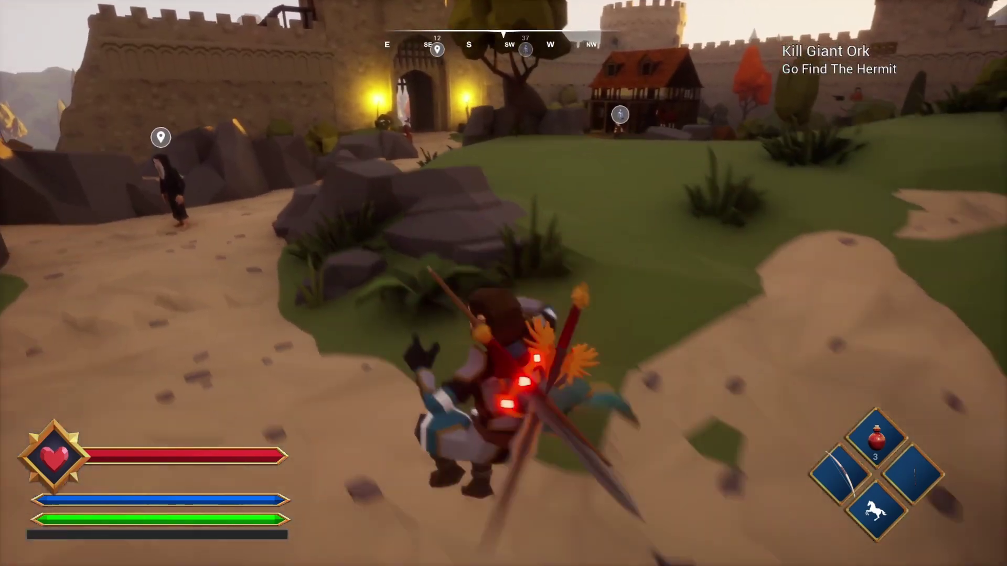
pyautogui.press('Escape')
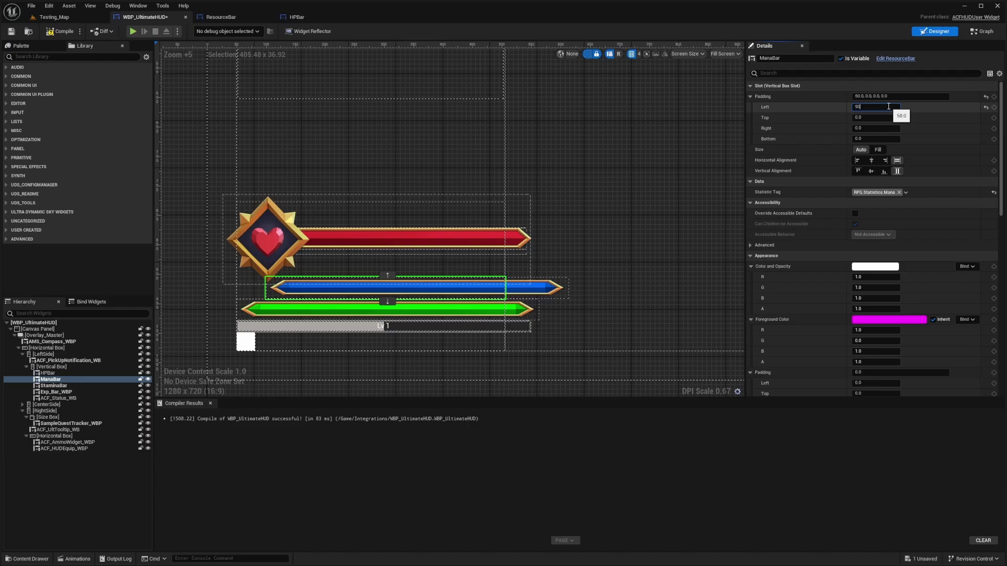
# Wrap ManaBar in a Scale Box after trying a left padding of 100, and reset the box's padding to 0.
pyautogui.write('100')
pyautogui.press('Return')
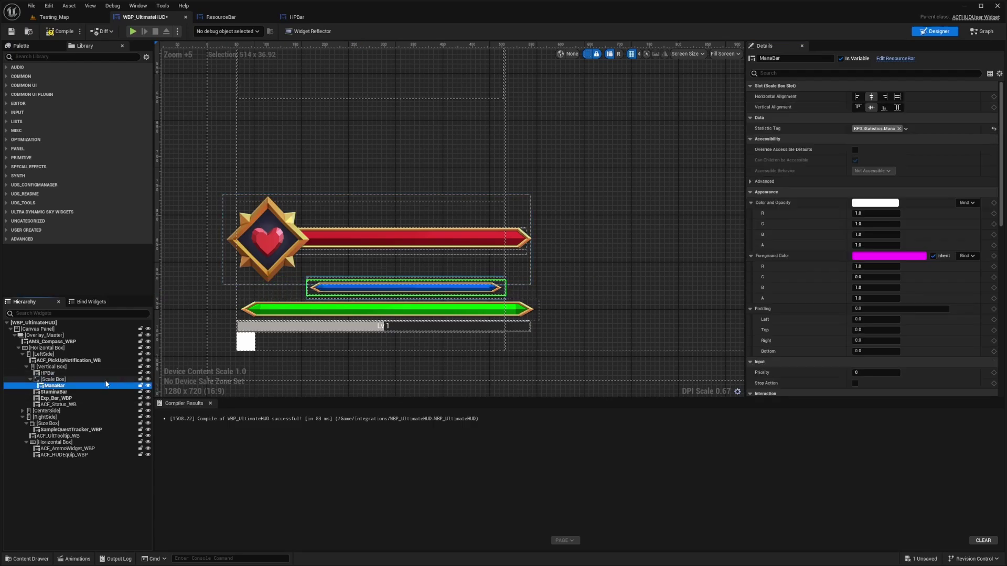
pyautogui.click(61, 380)
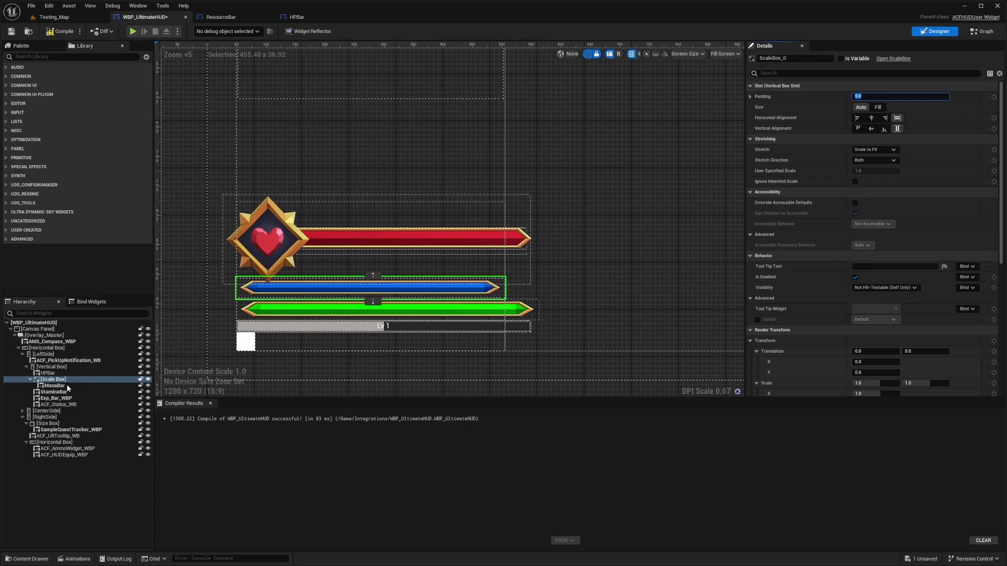
# Wrap StaminaBar in its own Scale Box.
pyautogui.click(63, 392)
pyautogui.rightClick(63, 392)
pyautogui.moveTo(98, 490)
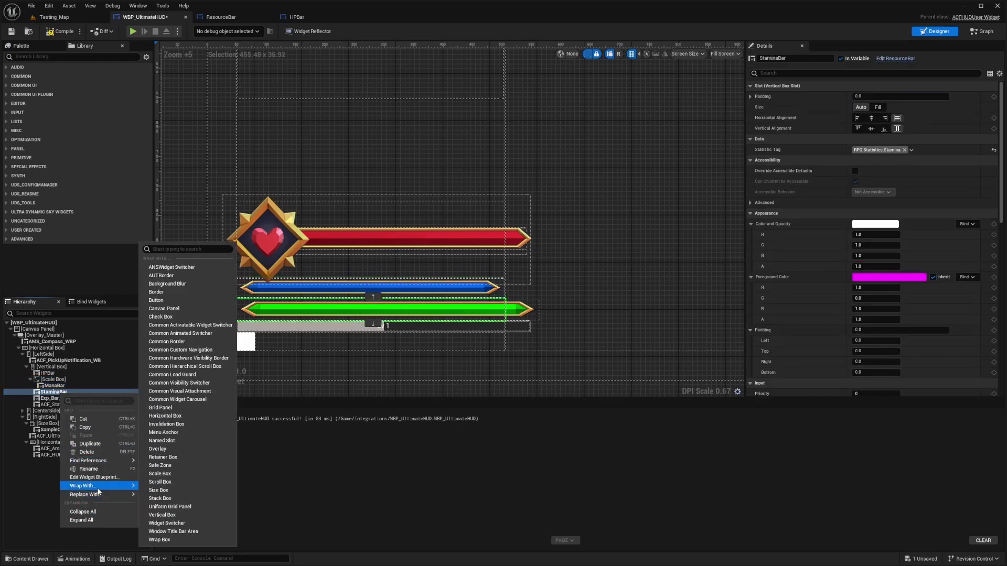
pyautogui.write('scale')
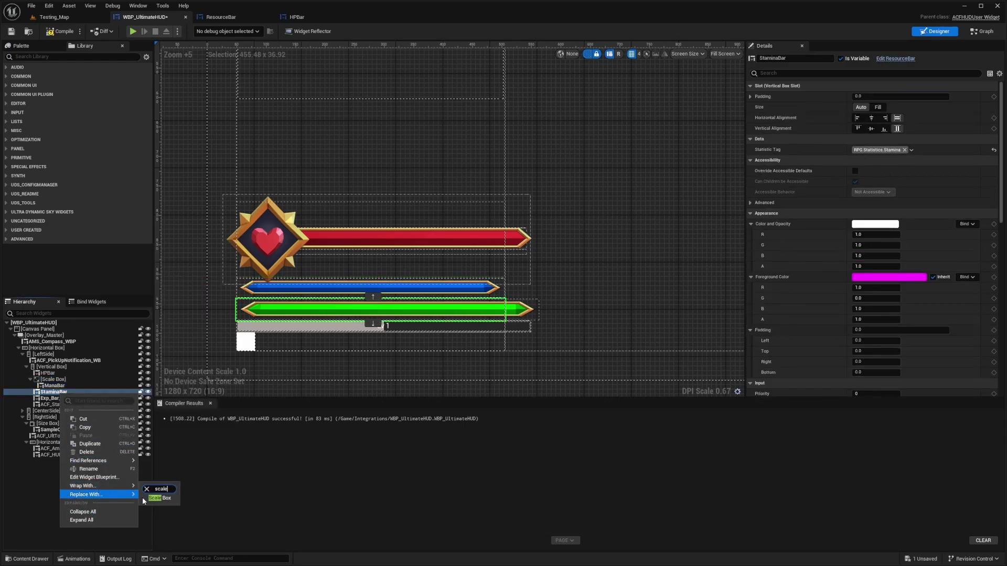
pyautogui.click(160, 499)
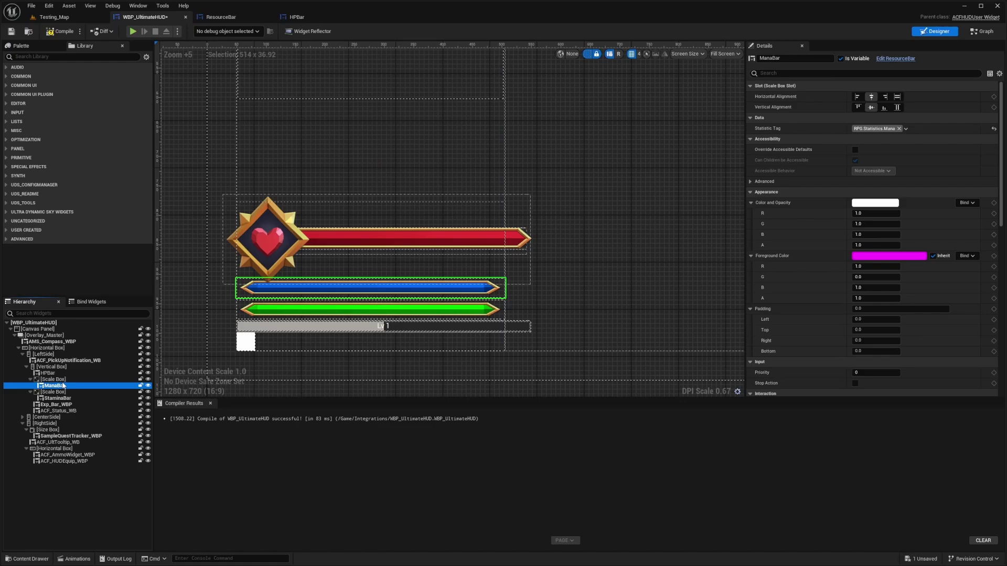
# Set the left padding of ManaBar's Scale Box to 120 after trying 130, and select StaminaBar.
pyautogui.click(96, 378)
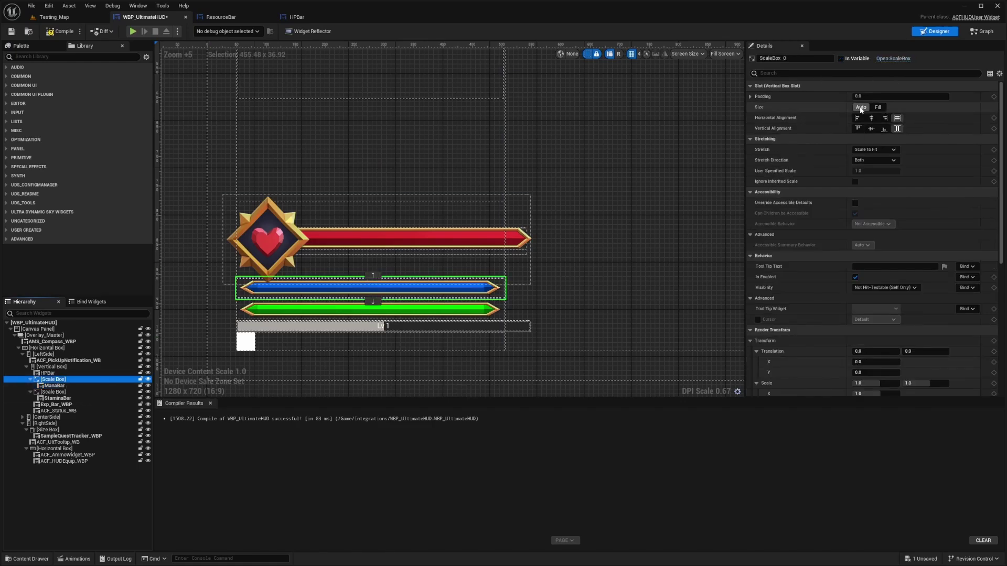
pyautogui.click(751, 97)
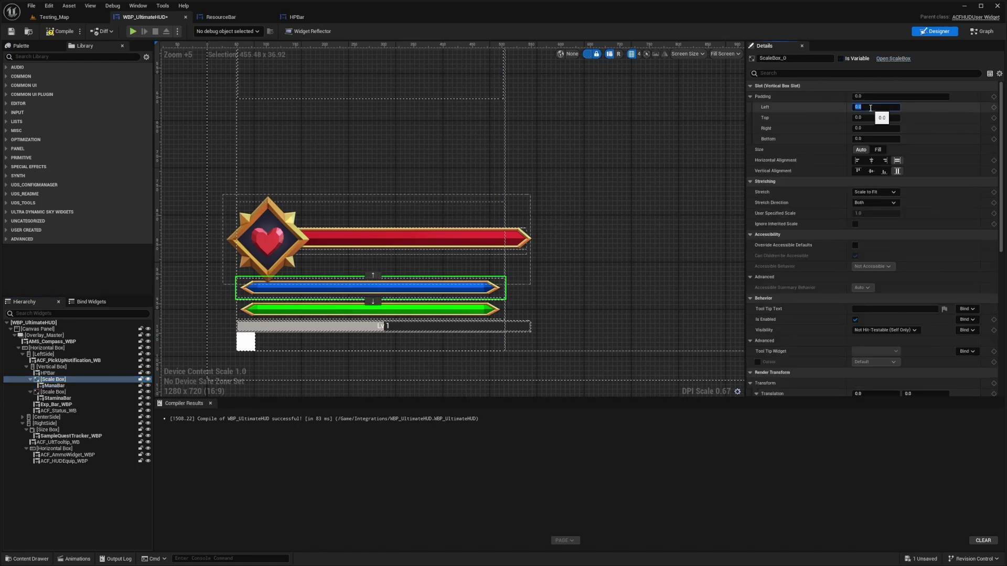
pyautogui.write('130')
pyautogui.press('Return')
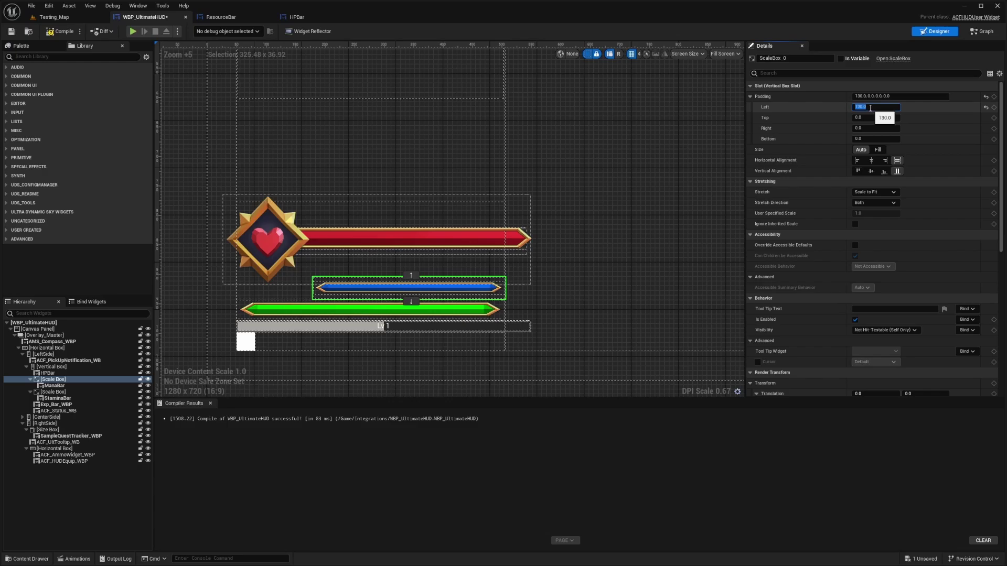
pyautogui.click(869, 138)
pyautogui.write('1')
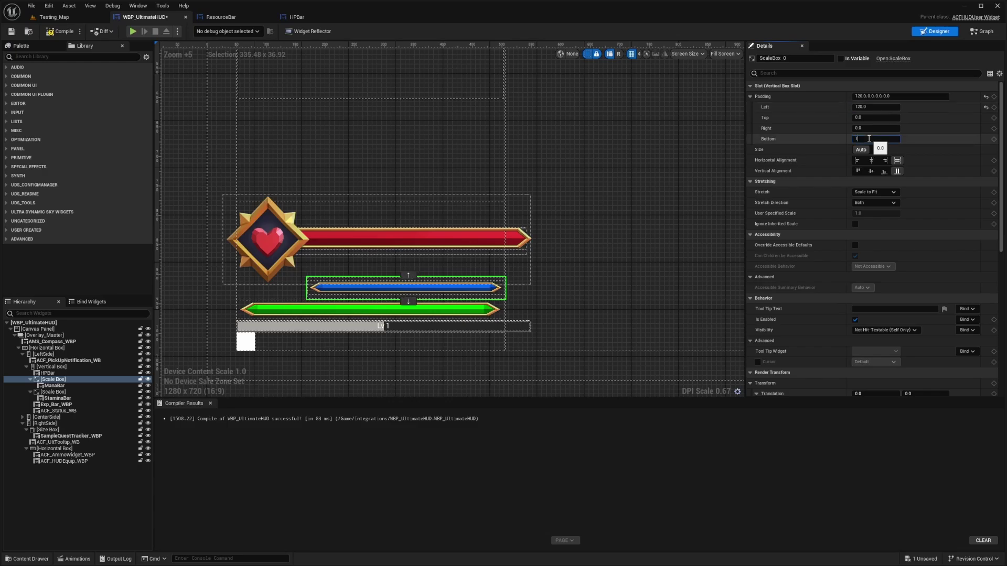
pyautogui.write('20')
pyautogui.press('Return')
pyautogui.click(56, 398)
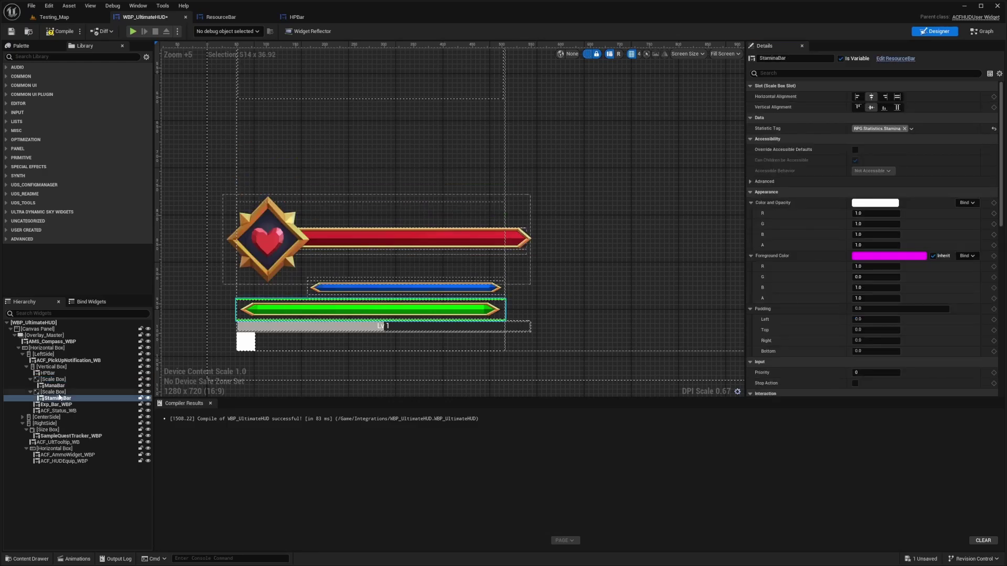
# Set the left padding of StaminaBar's Scale Box to 120.
pyautogui.click(53, 391)
pyautogui.click(875, 107)
pyautogui.write('120')
pyautogui.press('Return')
pyautogui.scroll(5, 487, 291)
pyautogui.moveTo(422, 231); pyautogui.dragTo(488, 220, button='right')
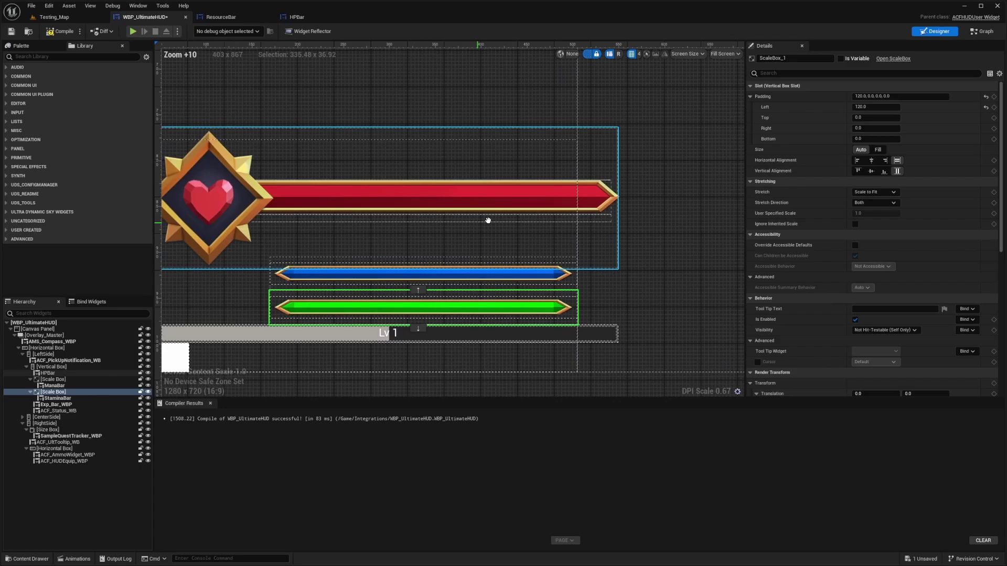
pyautogui.scroll(-4, 488, 220)
# Set HPBar's bottom padding under Appearance to -35 after trying -30 and -40, and compile the widget.
pyautogui.click(51, 366)
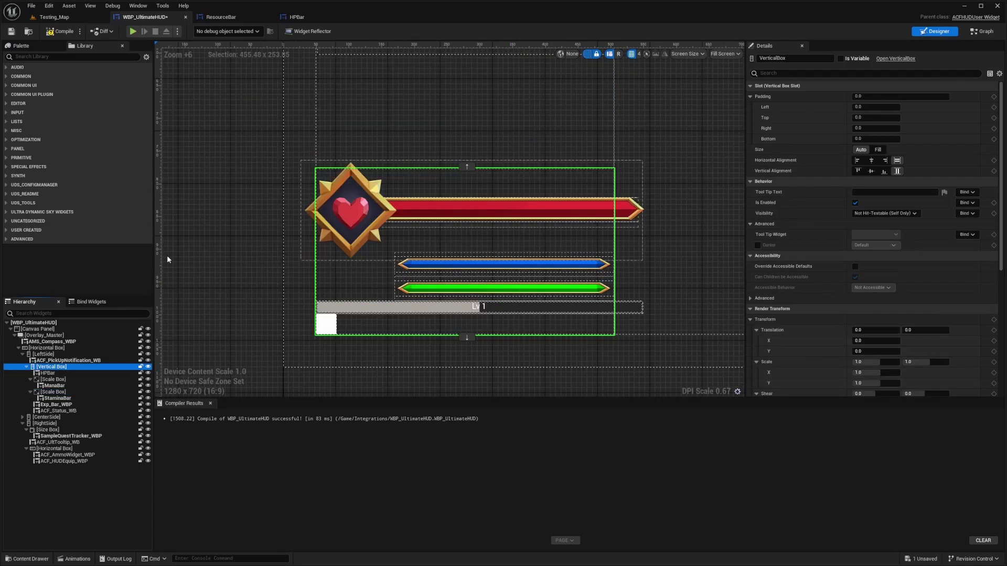
pyautogui.click(56, 373)
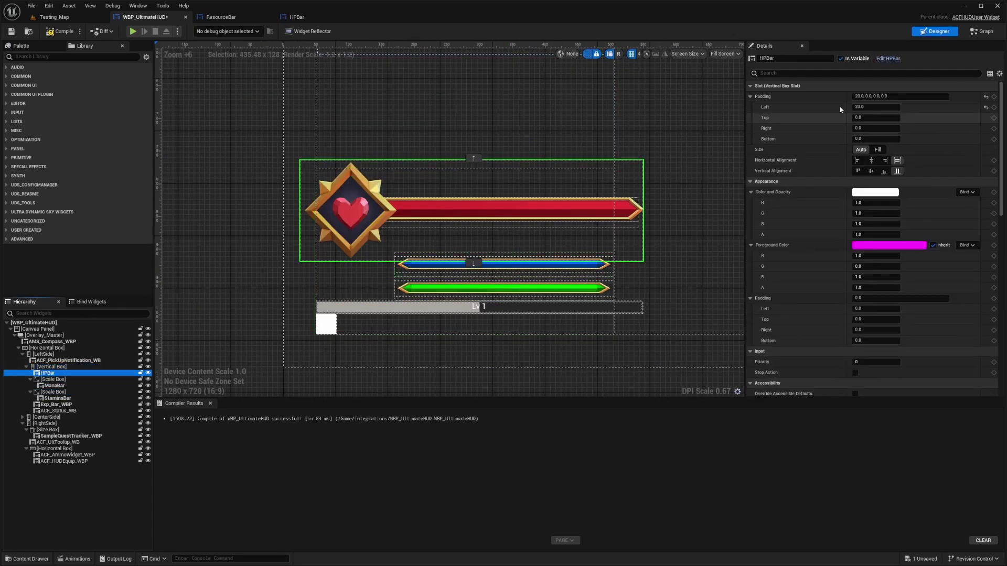
pyautogui.click(772, 86)
pyautogui.click(770, 88)
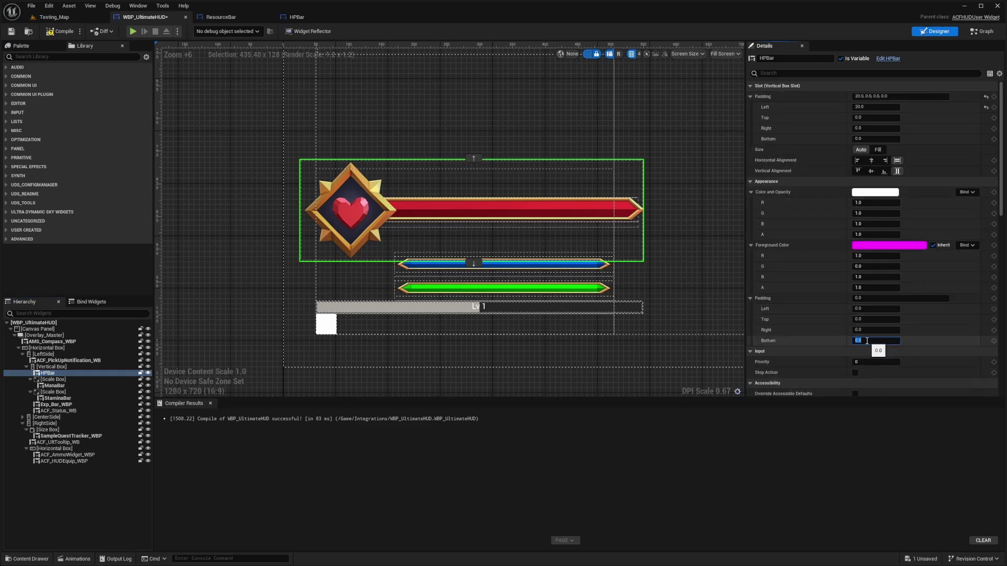
pyautogui.click(872, 320)
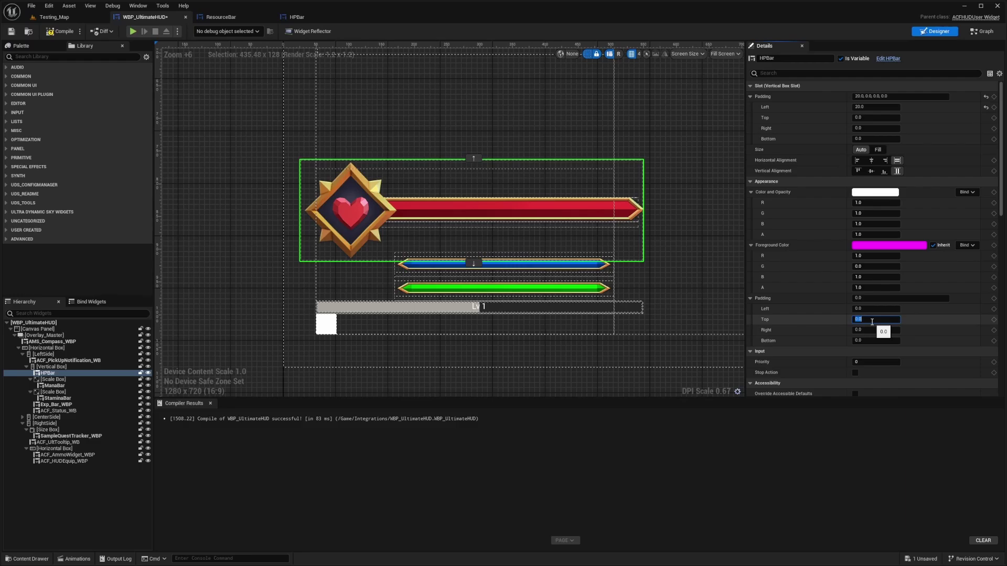
pyautogui.click(880, 341)
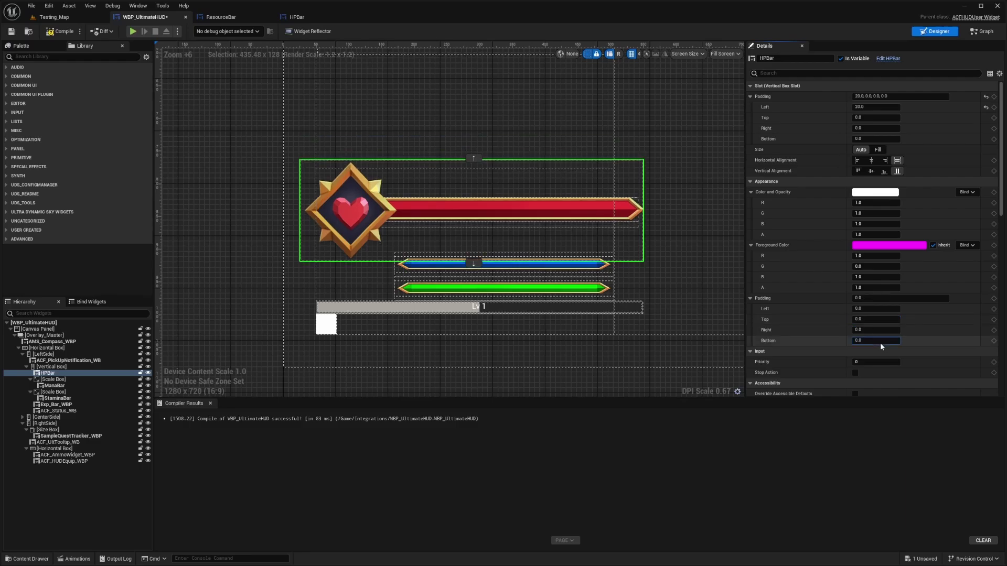
pyautogui.write('-30')
pyautogui.press('Return')
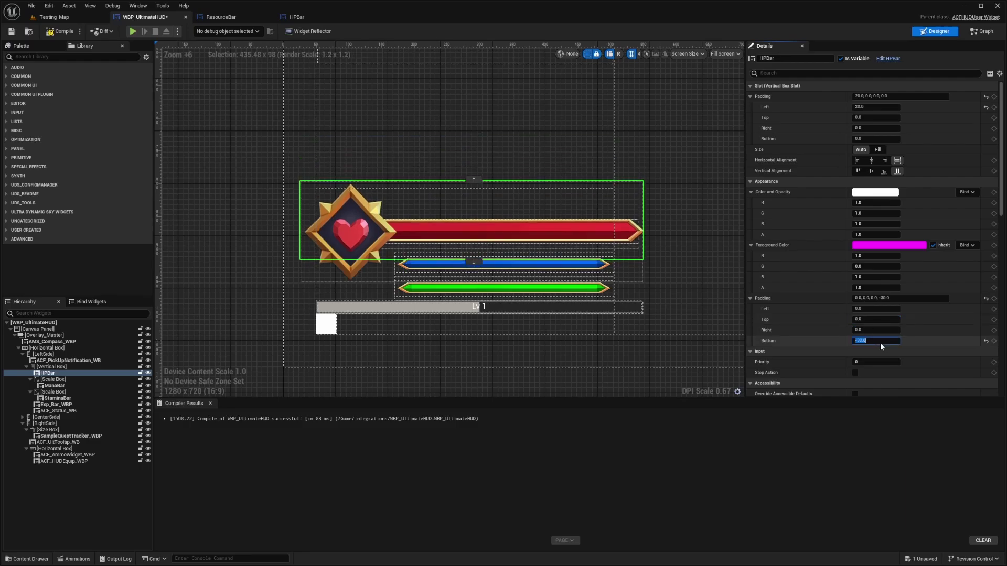
pyautogui.write('-40')
pyautogui.press('Return')
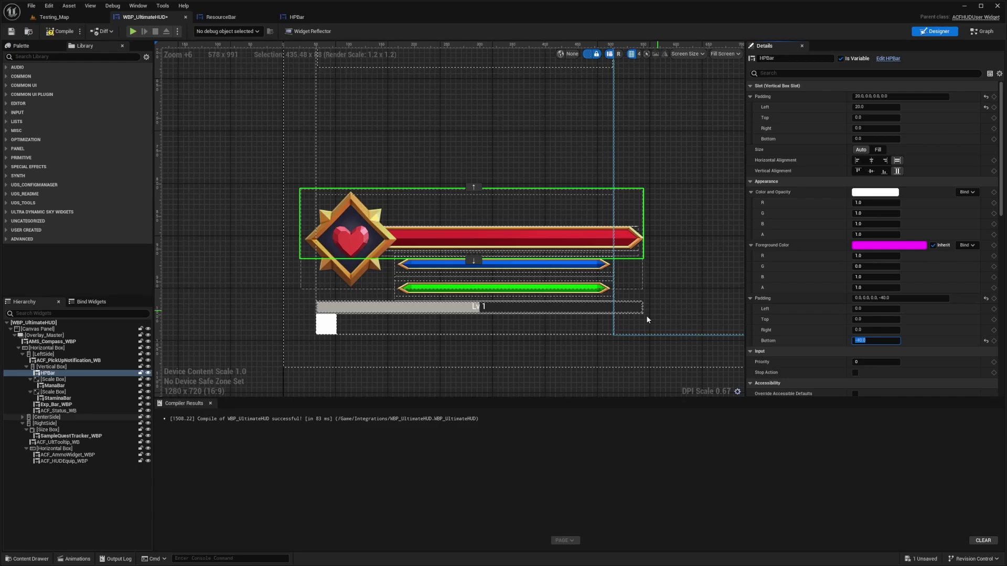
pyautogui.scroll(4, 646, 316)
pyautogui.write('-35')
pyautogui.press('Return')
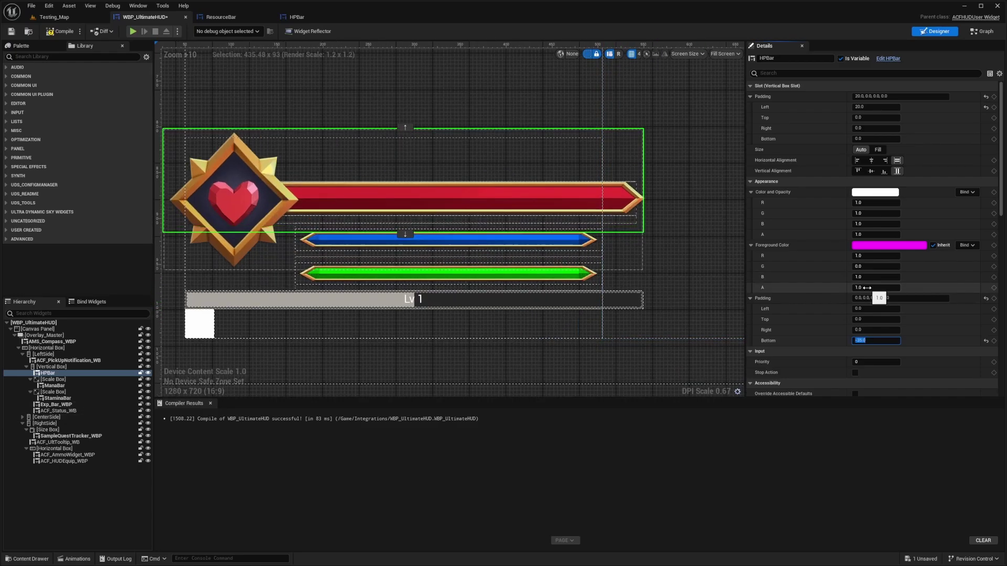
pyautogui.click(61, 31)
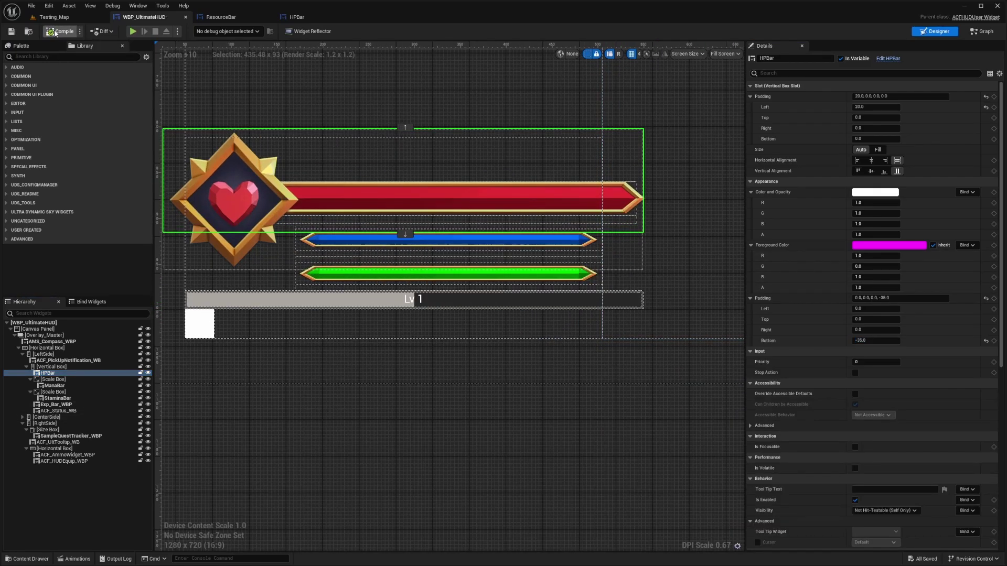
# Try a left padding of 160 on StaminaBar's Scale Box.
pyautogui.scroll(-3, 517, 322)
pyautogui.moveTo(500, 319); pyautogui.dragTo(408, 382, button='right')
pyautogui.scroll(3, 429, 354)
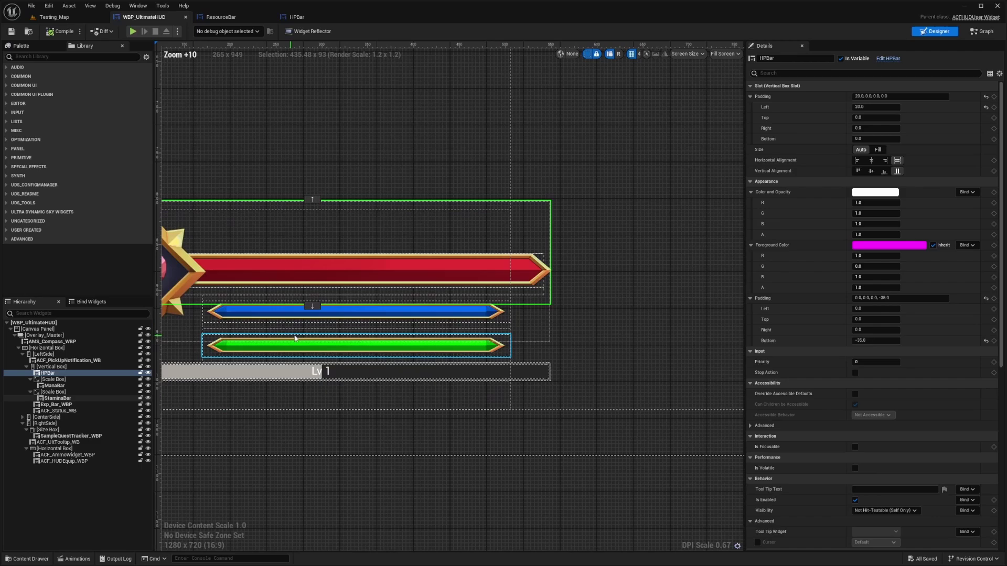
pyautogui.moveTo(367, 321); pyautogui.dragTo(516, 318, button='right')
pyautogui.click(385, 339)
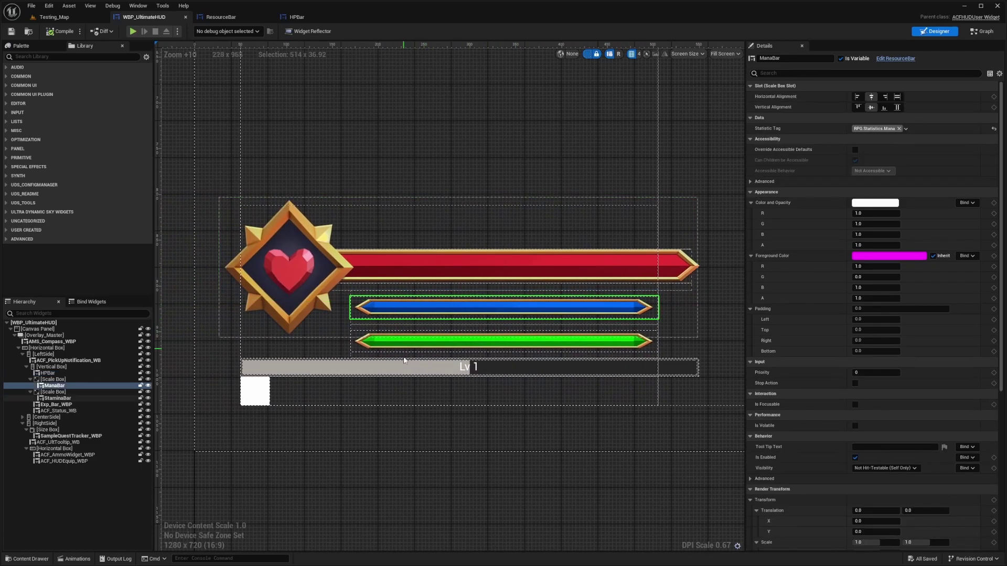
pyautogui.click(57, 392)
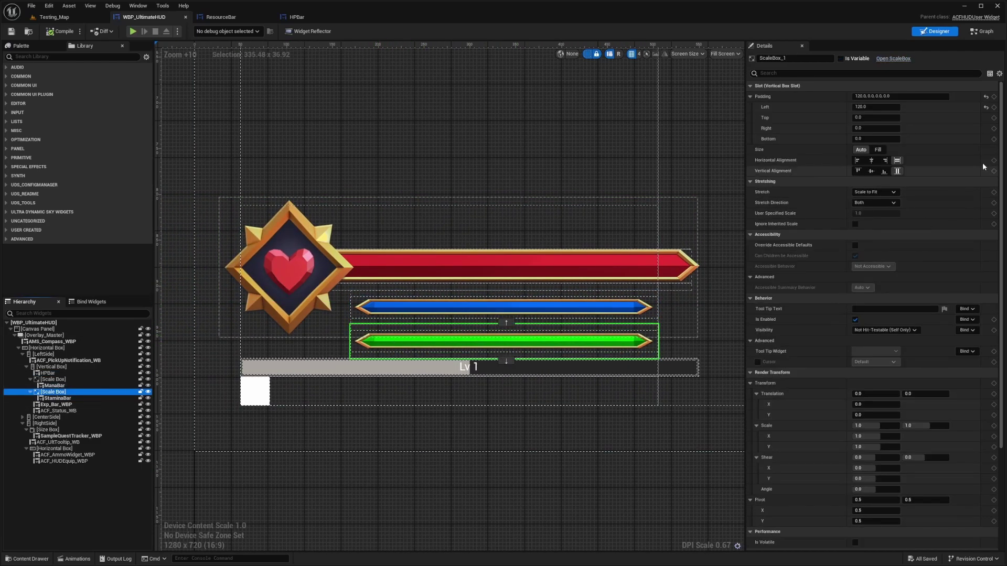
pyautogui.click(888, 109)
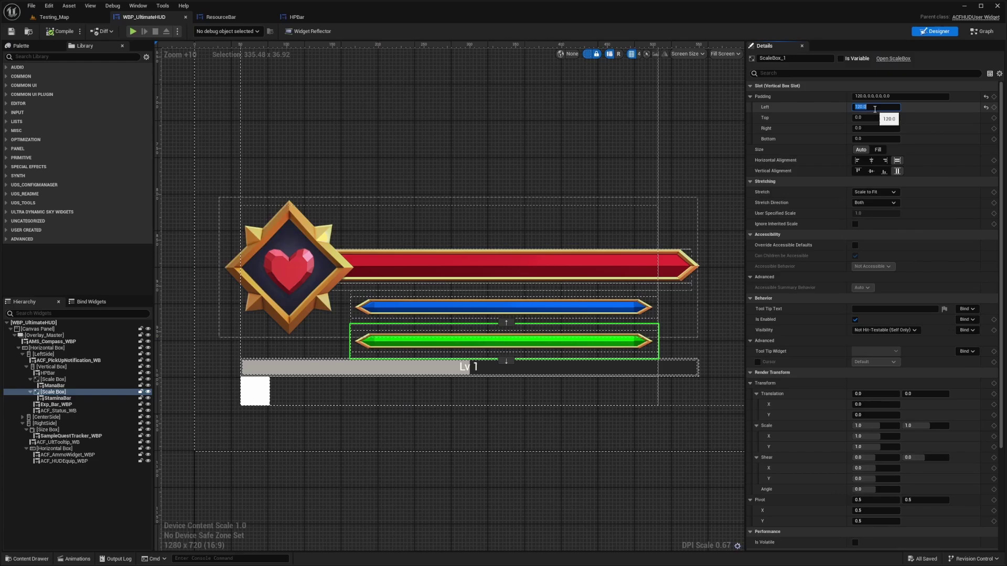
pyautogui.write('150')
pyautogui.press('Return')
pyautogui.write('160')
pyautogui.click(611, 417)
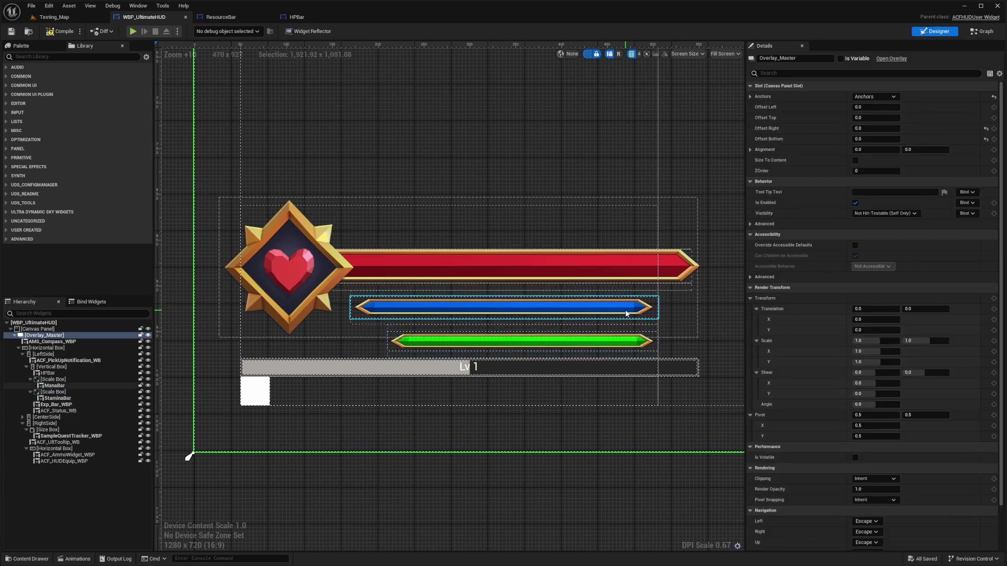
pyautogui.scroll(-3, 626, 314)
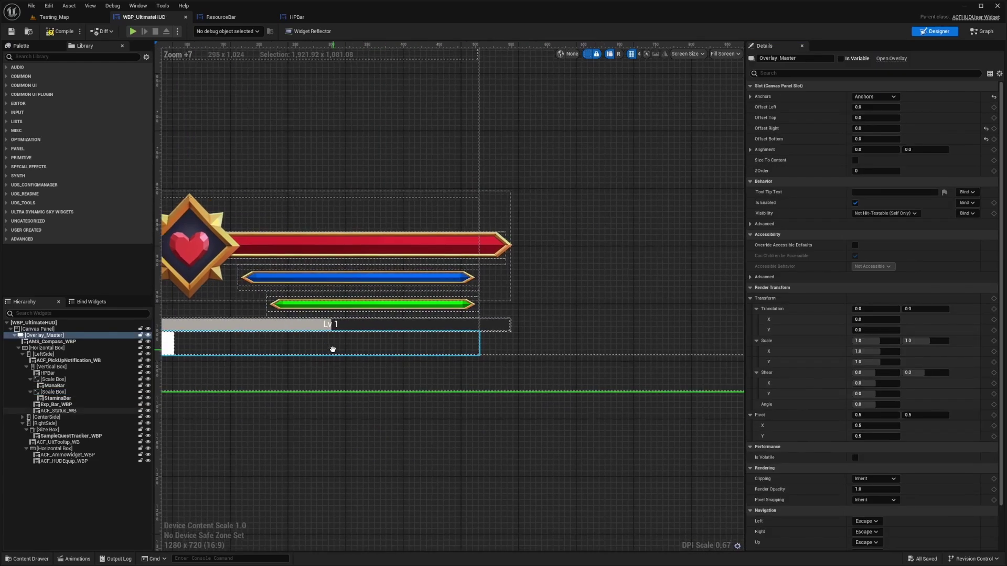
# Undo the last left padding change on StaminaBar's Scale Box in WBP_UltimateHUD.
pyautogui.click(57, 17)
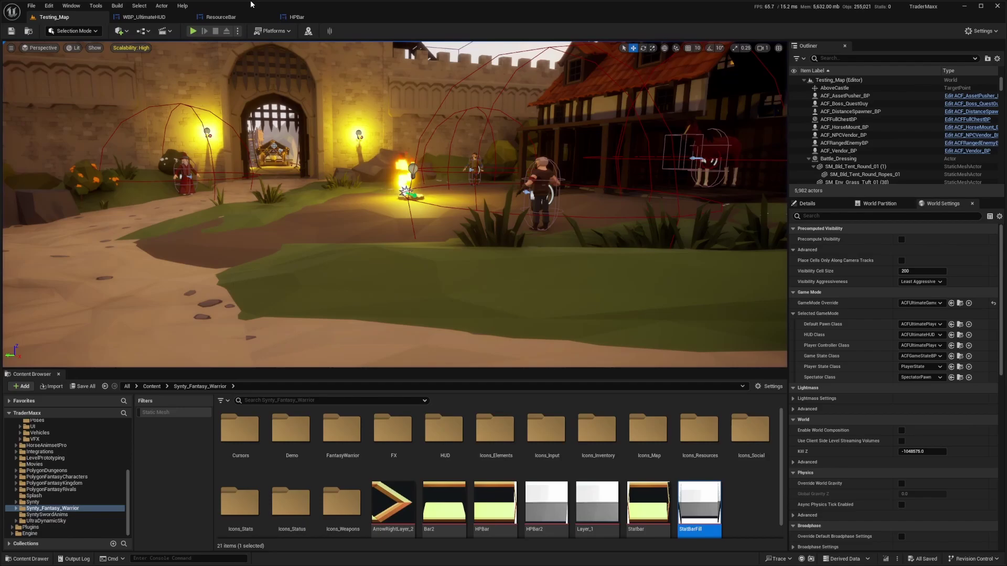
pyautogui.click(220, 17)
pyautogui.click(157, 19)
pyautogui.hotkey('ctrl', 'z')
# Move the Vertical Box holding the bars above ACF_PickUpNotification_WB in LeftSide.
pyautogui.scroll(-10, 372, 214)
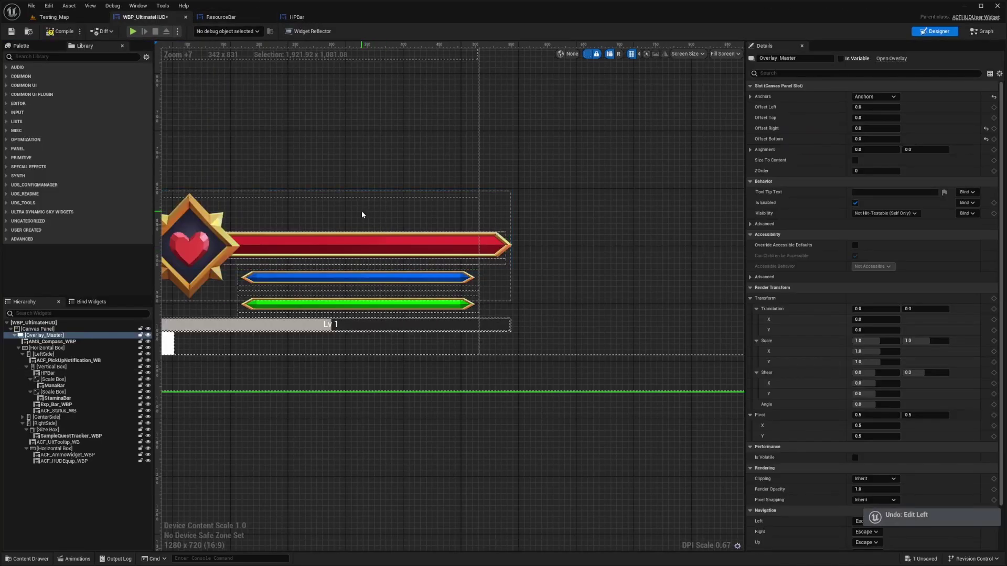
pyautogui.click(325, 283)
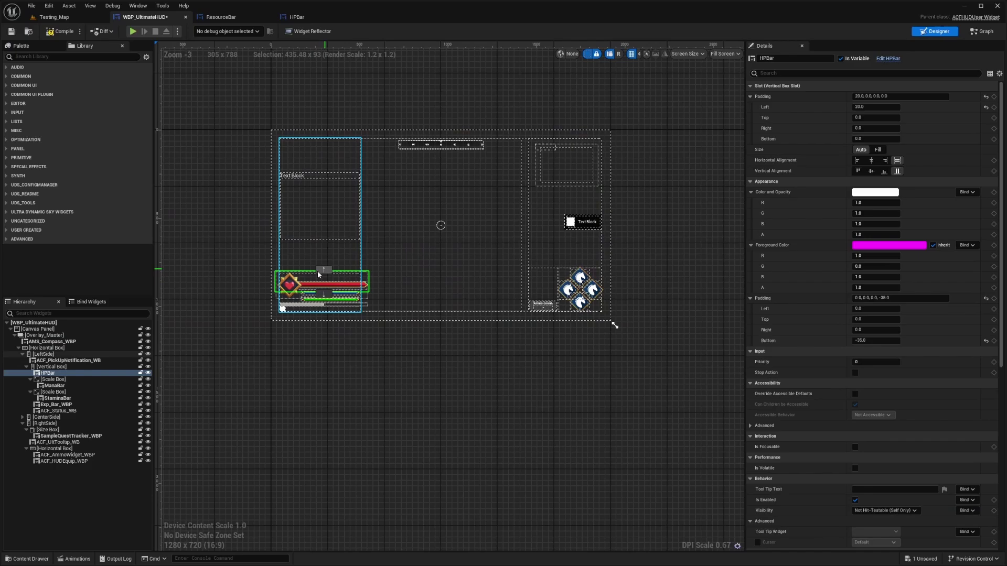
pyautogui.click(337, 280)
pyautogui.click(323, 272)
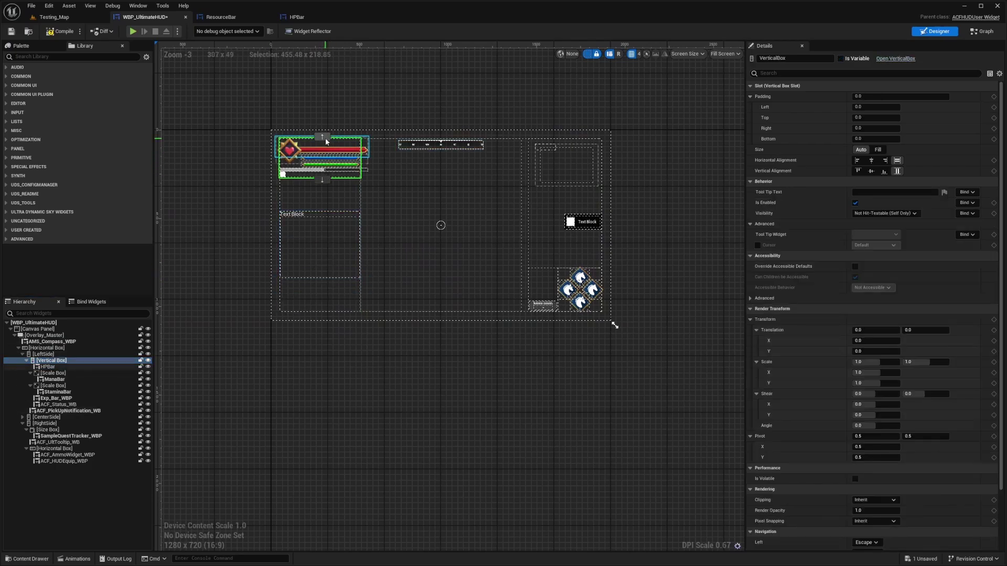
# Run Testing_Map full screen and move the character around to check the HUD bars above the game view.
pyautogui.click(54, 18)
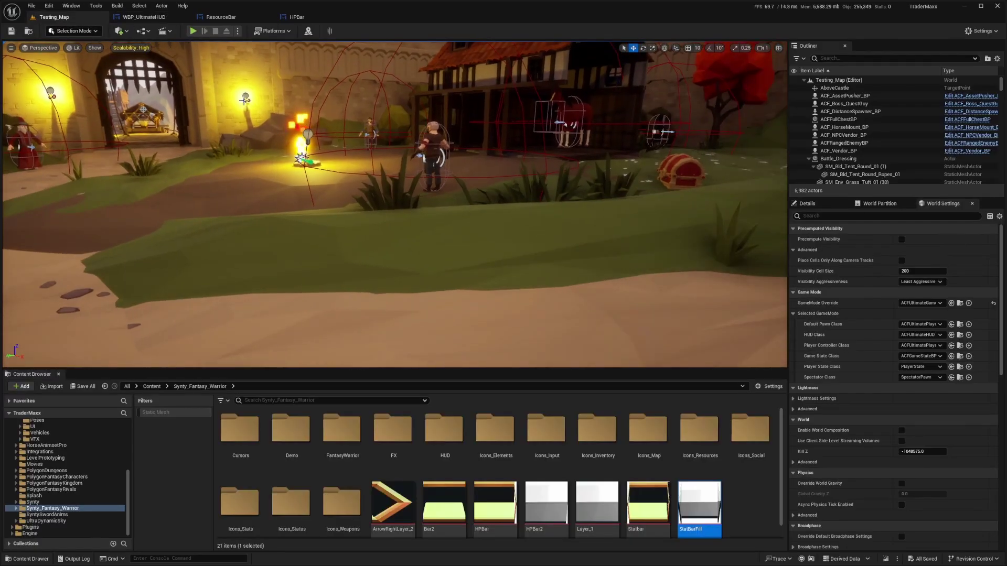
pyautogui.hotkey('alt', 'p')
pyautogui.press('F11')
pyautogui.press('w')
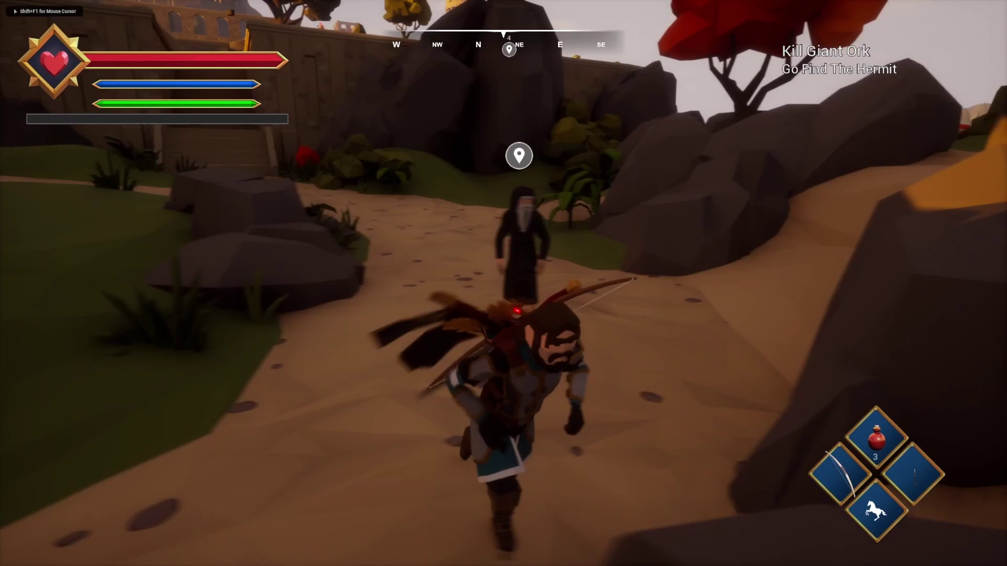
pyautogui.press('d')
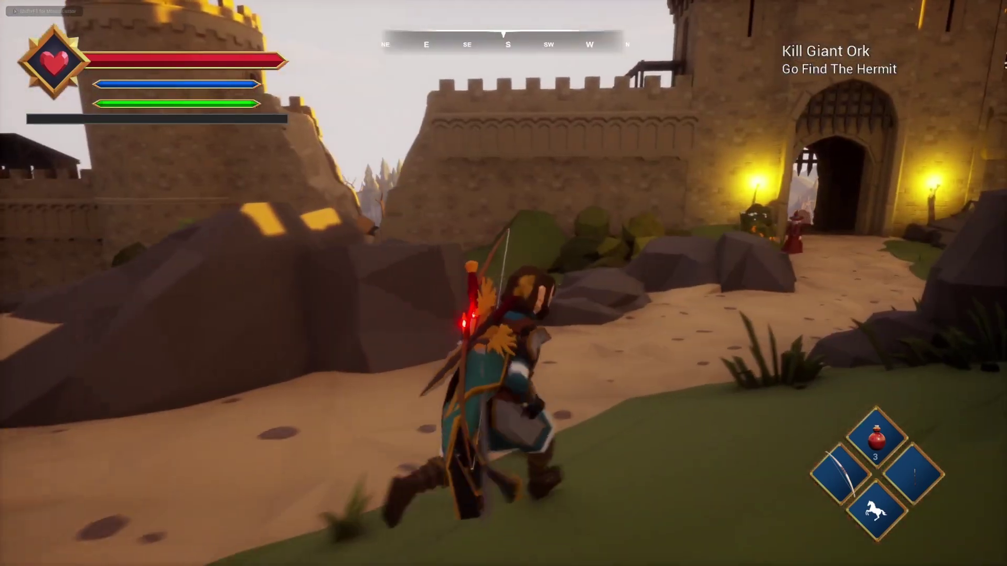
pyautogui.press('a')
pyautogui.press('w')
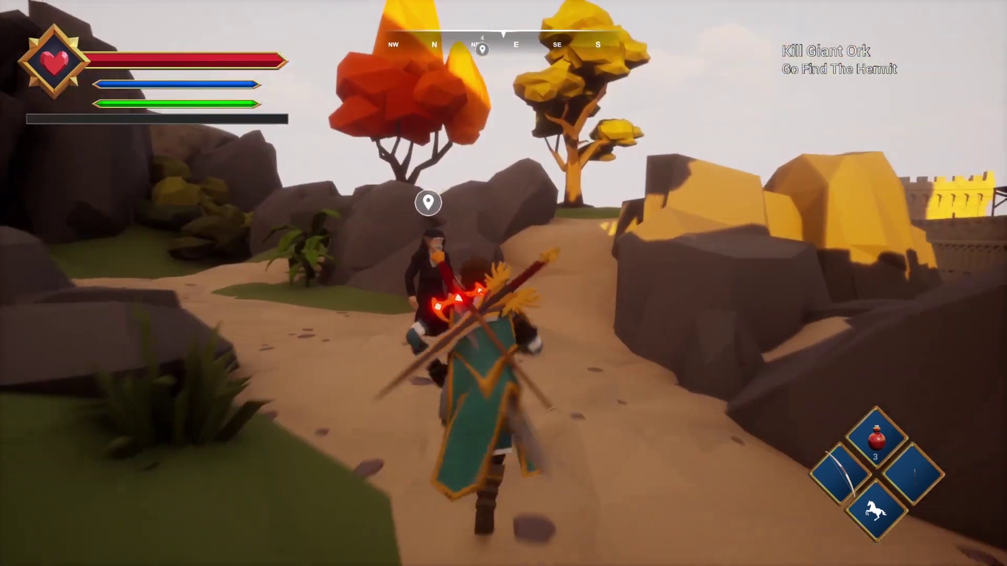
pyautogui.press('w')
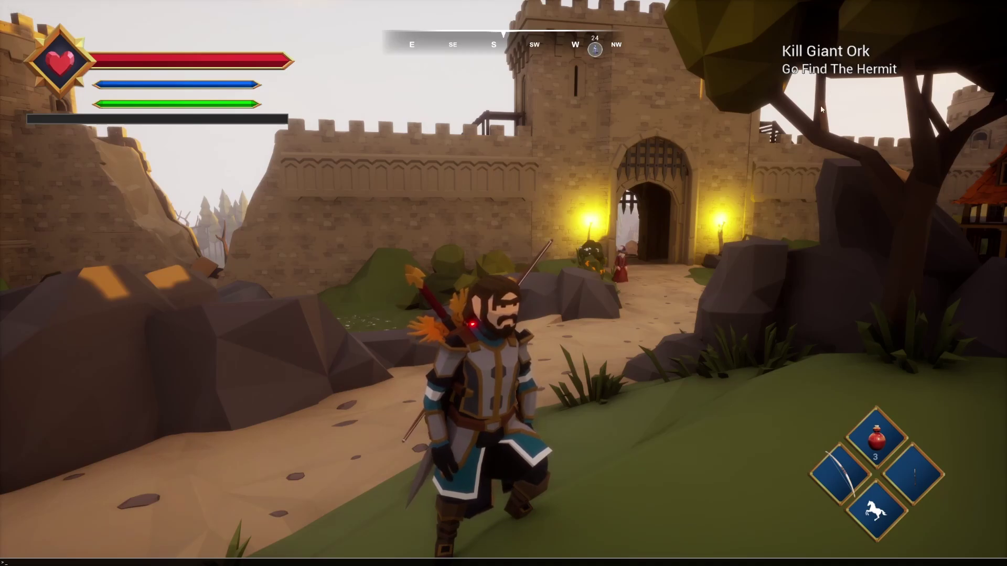
# Expand and dismiss the in-game console, and make the character run and jump while watching the bars.
pyautogui.press('`')
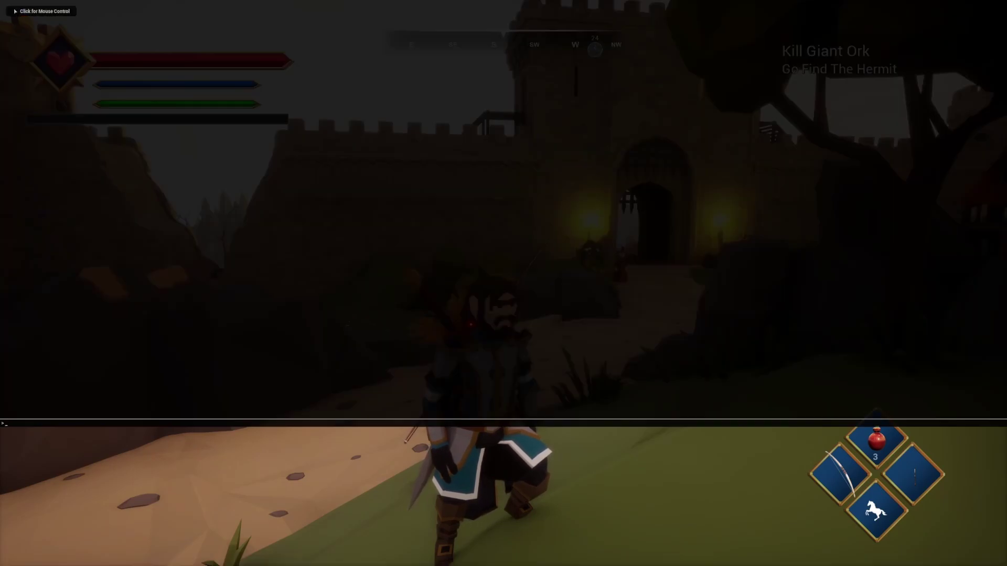
pyautogui.press('`')
pyautogui.press('w')
pyautogui.press('space')
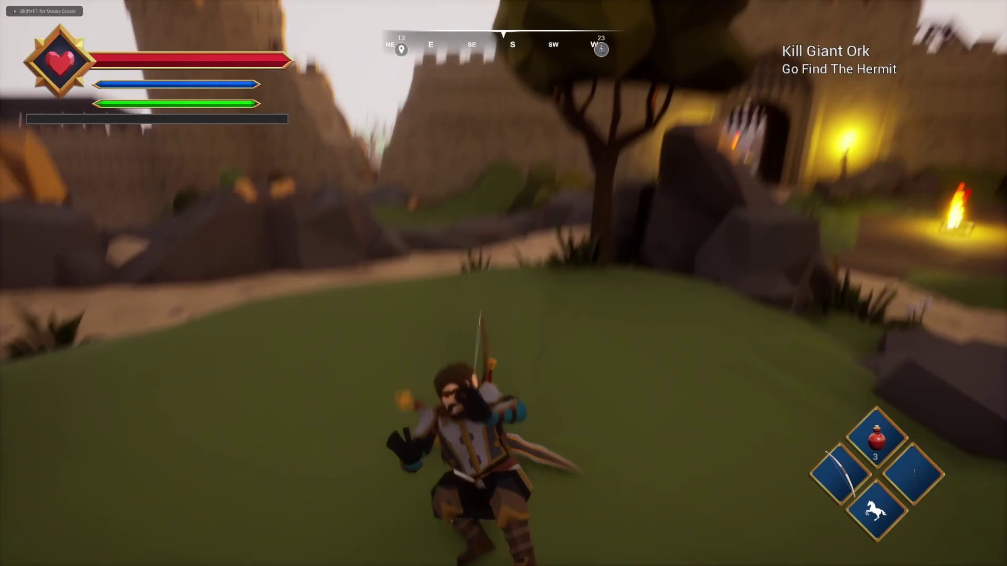